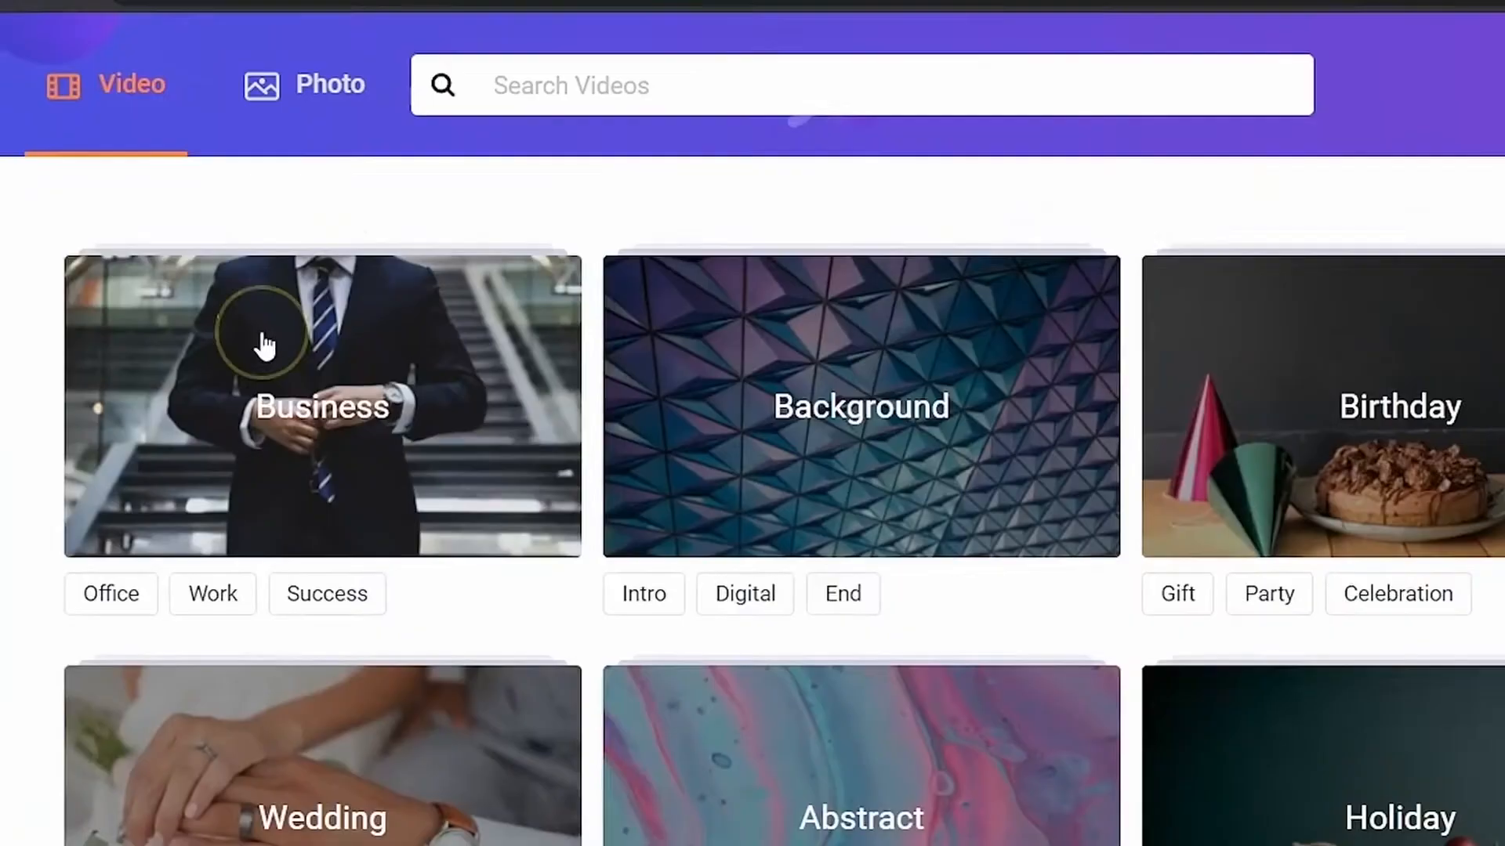
Browse the stock video categories and look through the Family videos.
scroll(265, 345, down, 6)
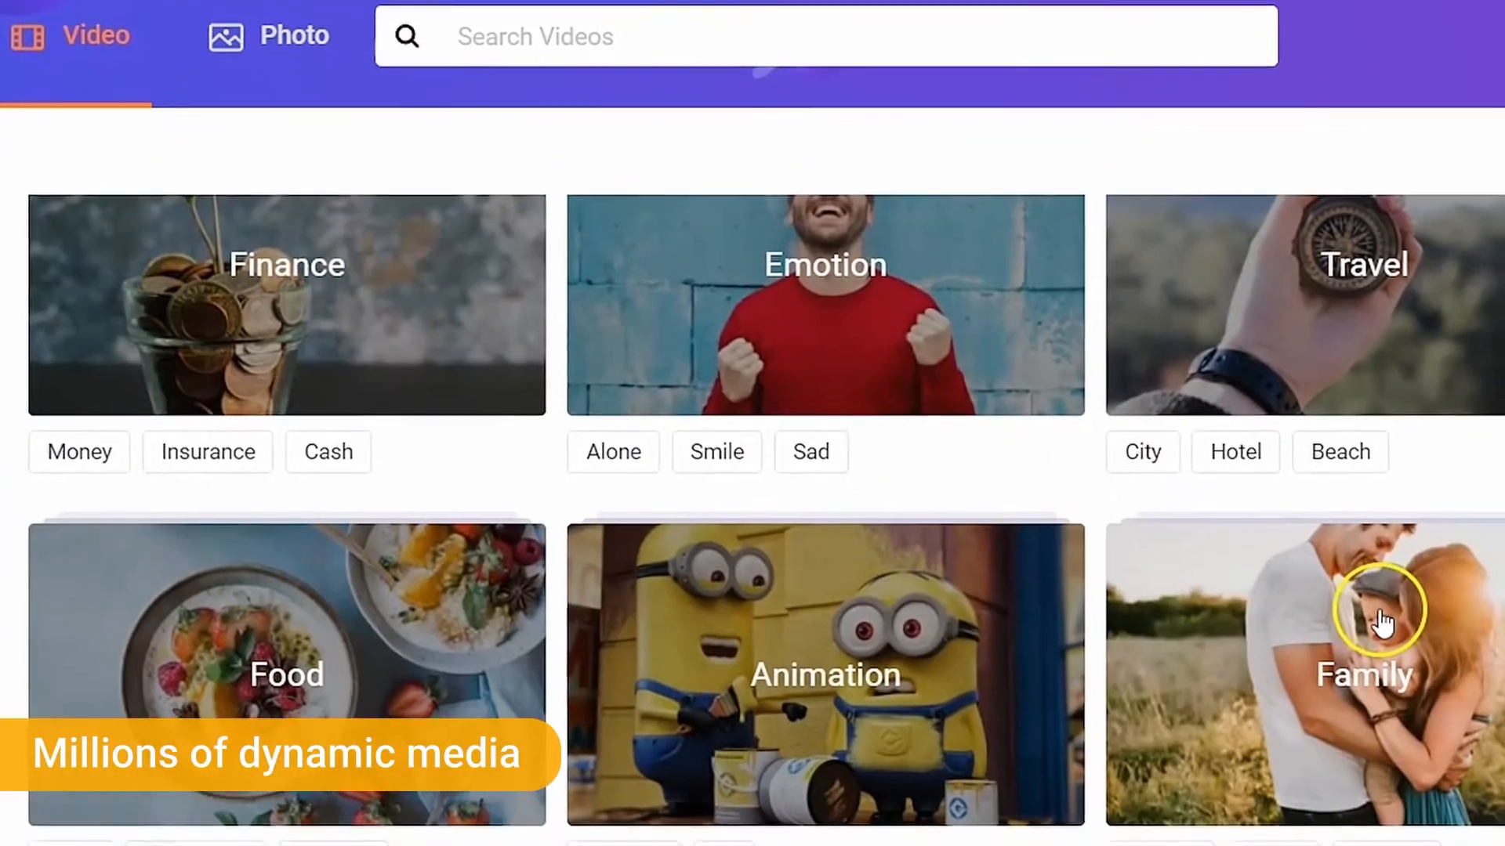
click(1382, 623)
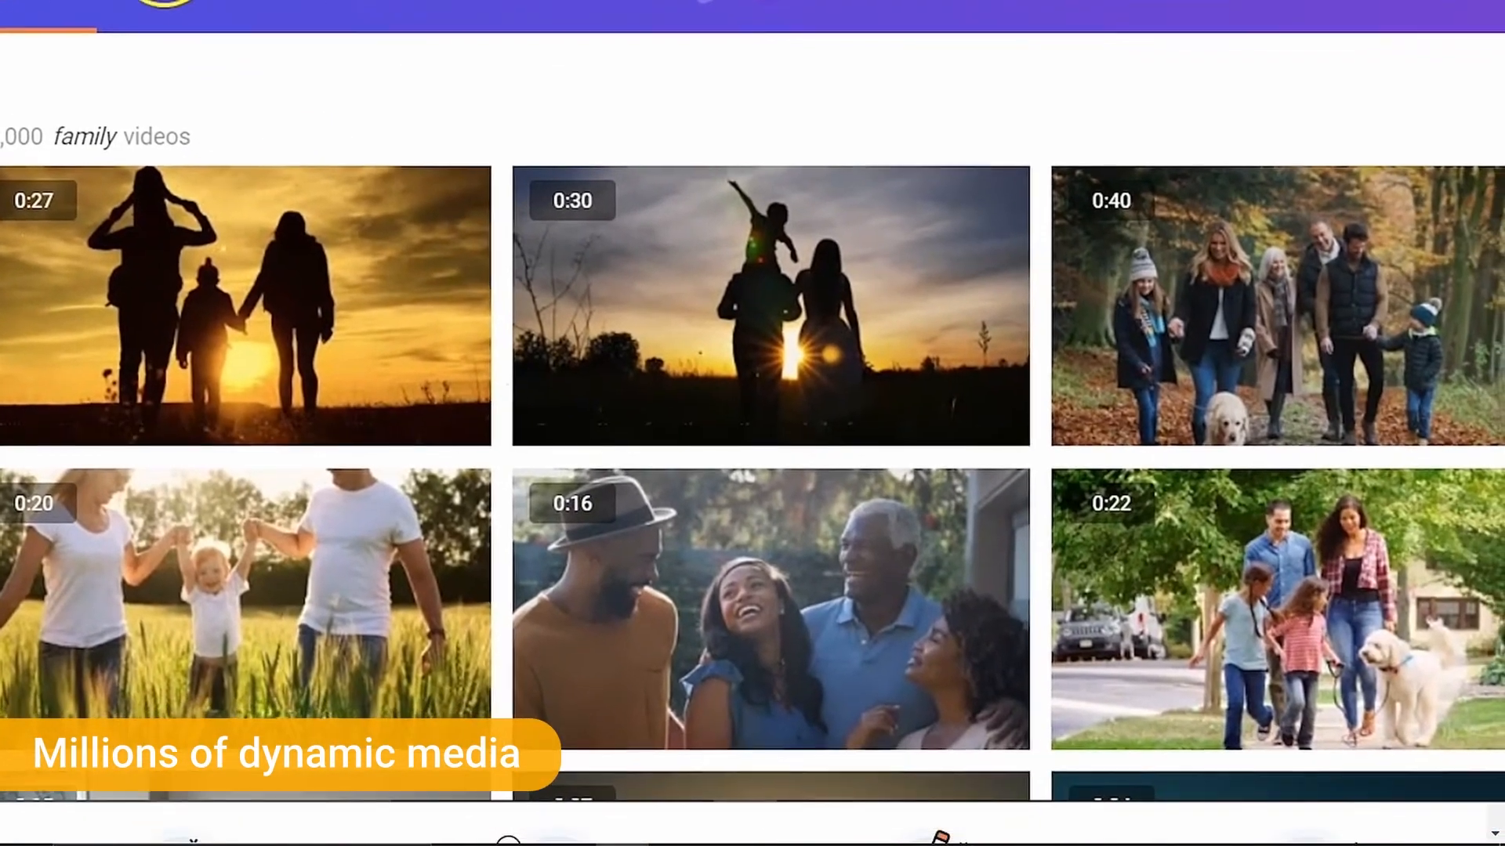
click(192, 11)
scroll(298, 270, down, 3)
click(650, 419)
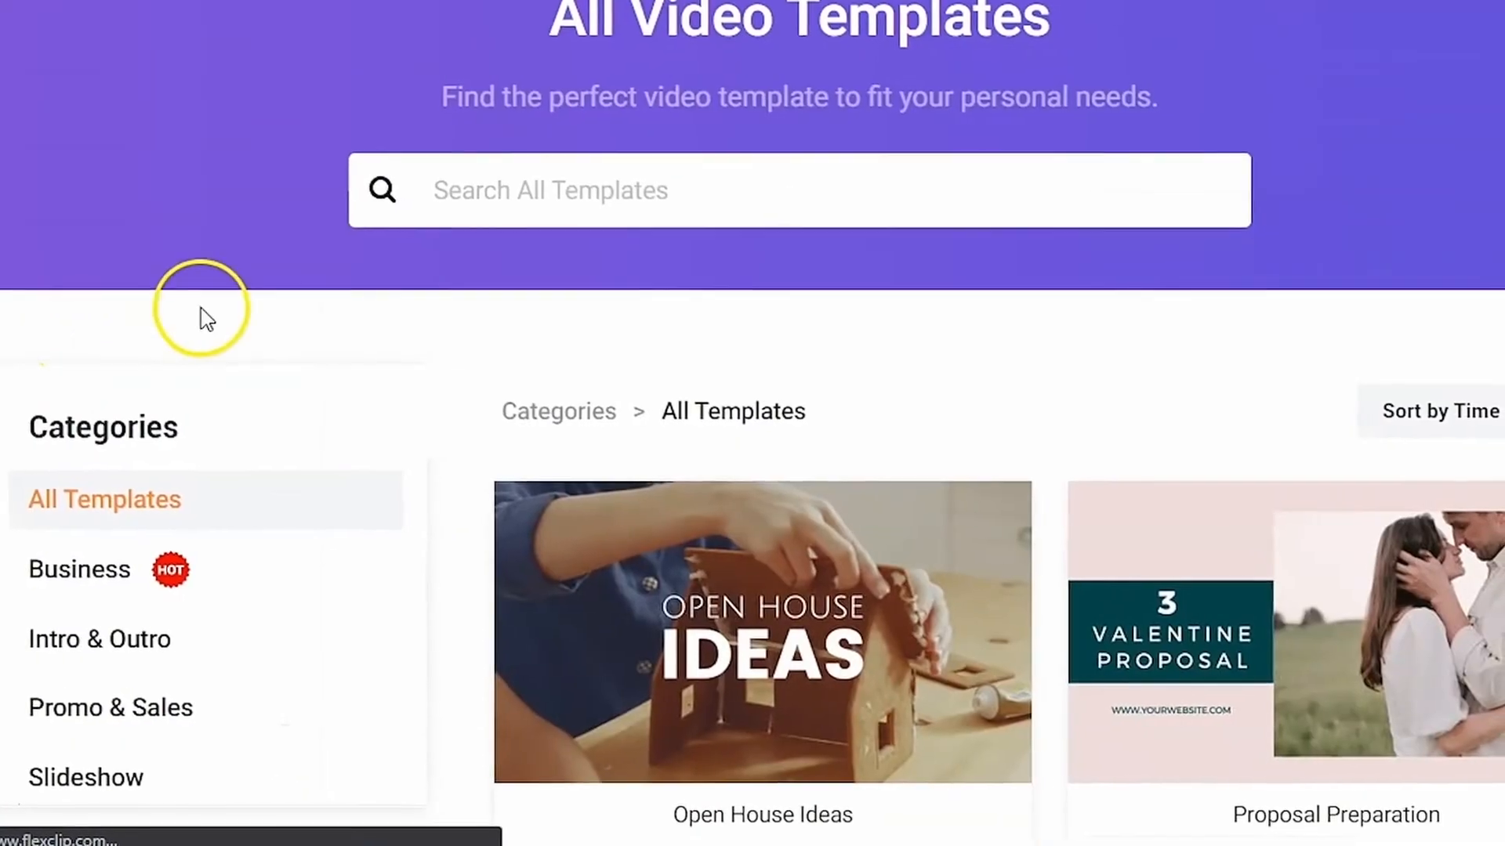
Browse the video templates listed under All Templates.
scroll(199, 308, down, 2)
scroll(194, 306, up, 2)
scroll(187, 304, down, 2)
scroll(180, 312, down, 5)
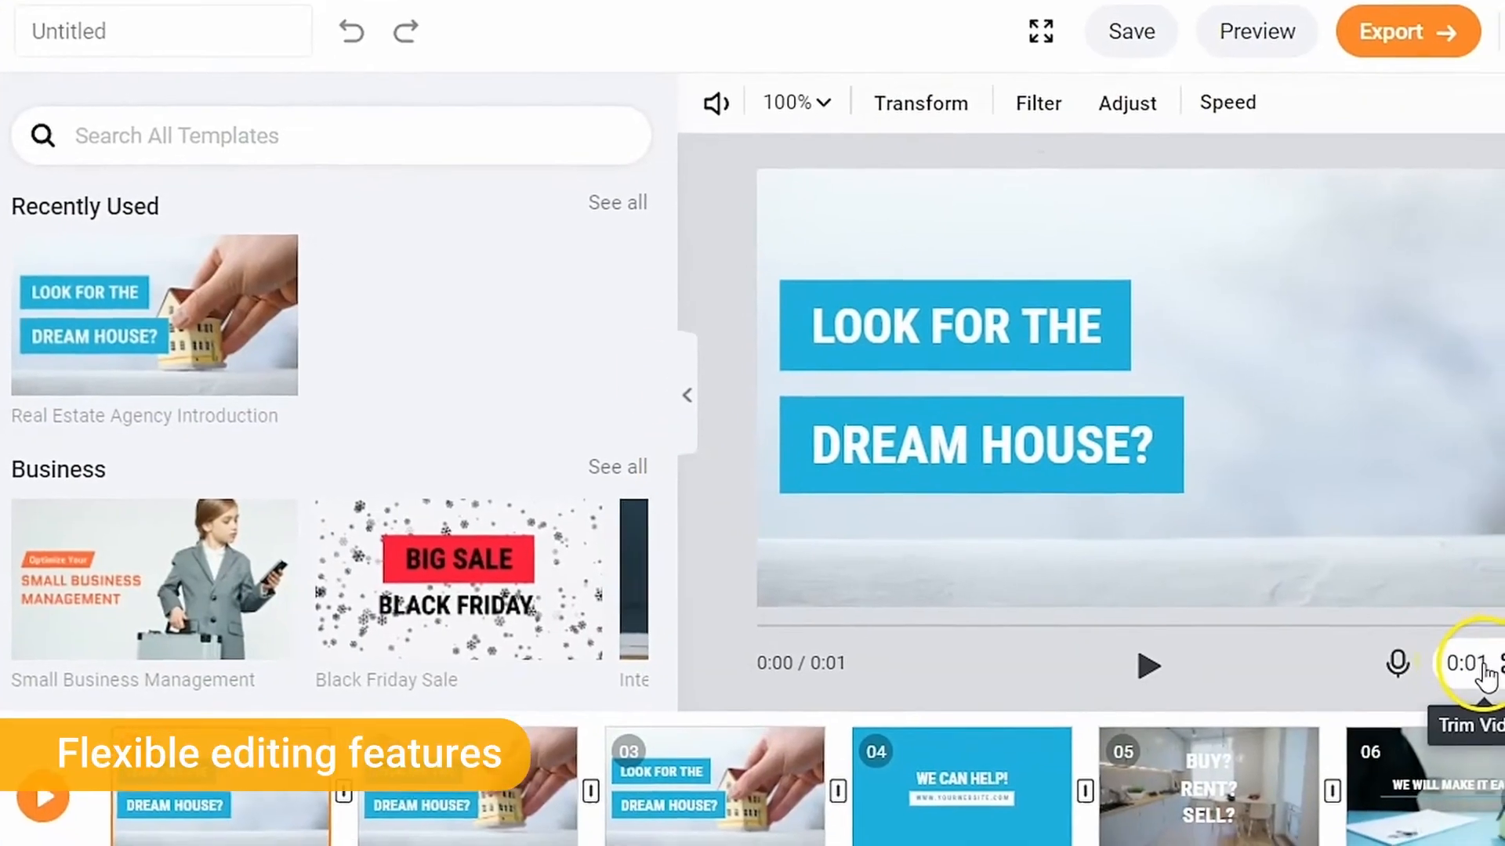
Examine the trimming tool for the first real estate scene and look through the Winter Music and Sound collection.
click(1499, 662)
drag(653, 625, 655, 593)
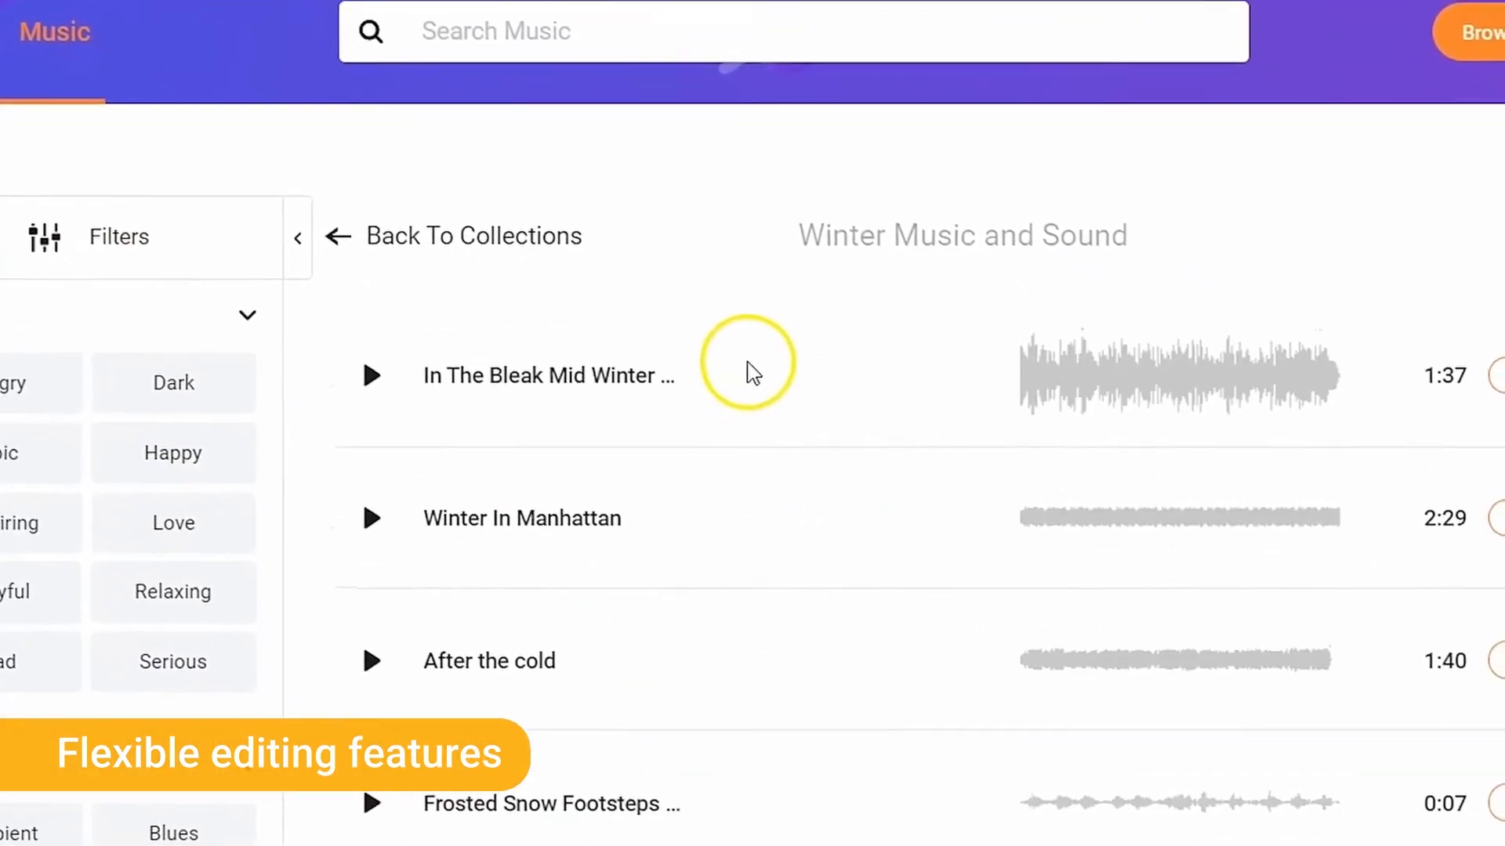
scroll(689, 403, up, 2)
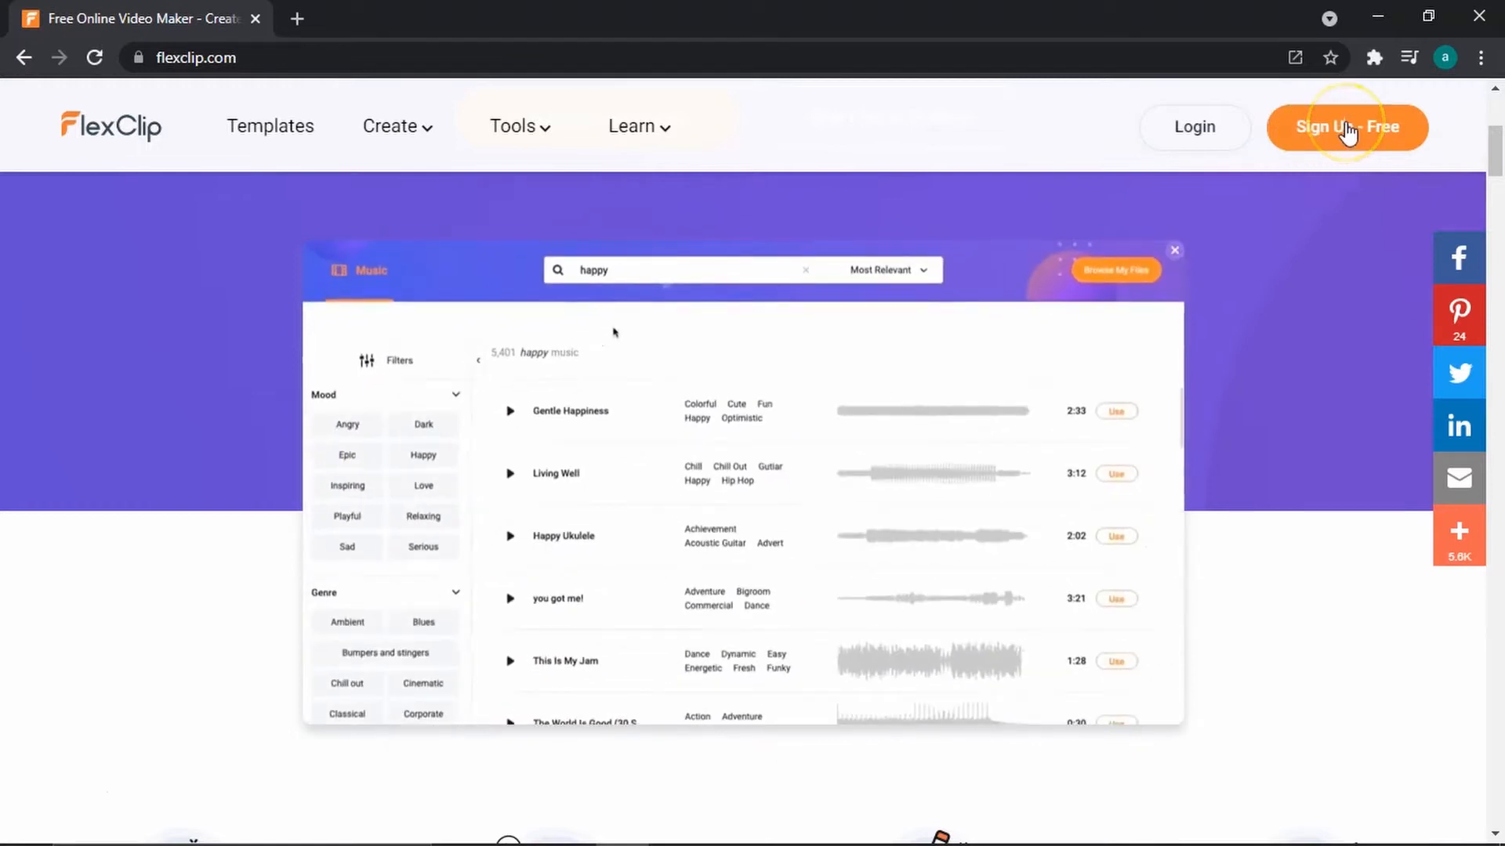
Dismiss the sign-up form and log in to the site with a Google account.
click(1347, 129)
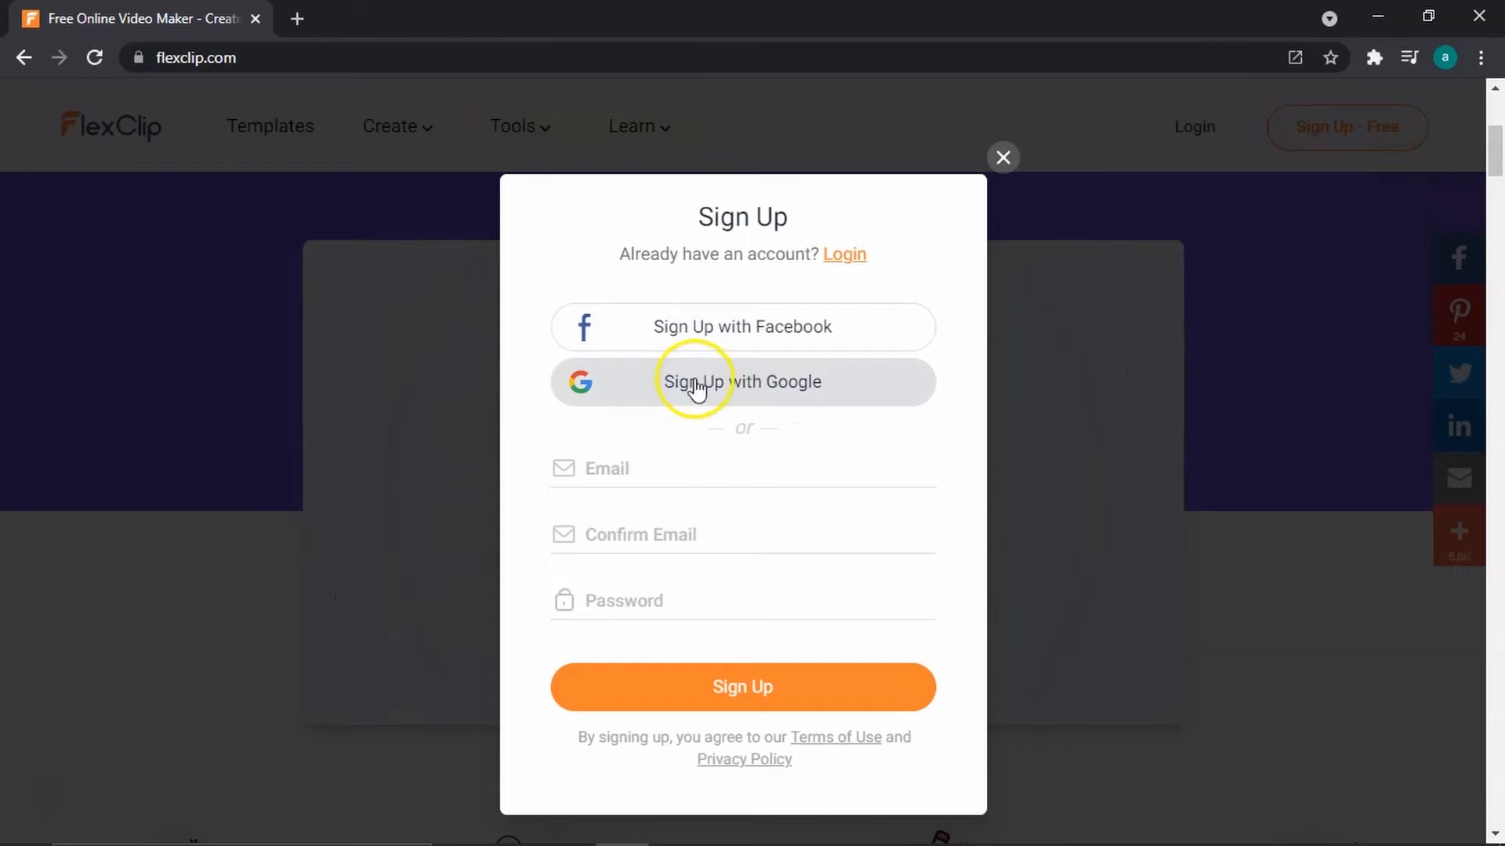
click(1004, 158)
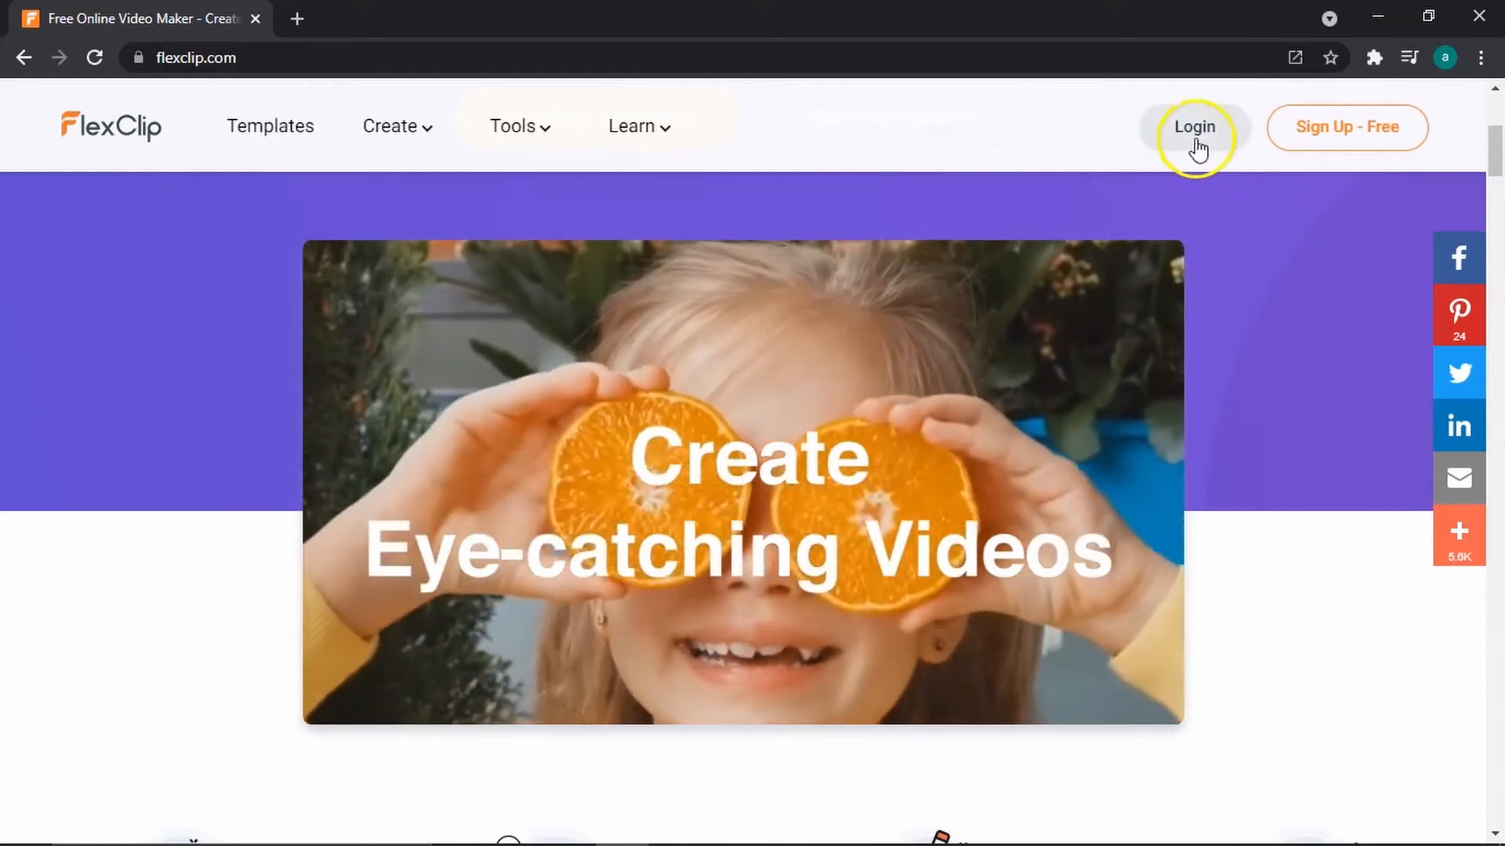
click(1197, 133)
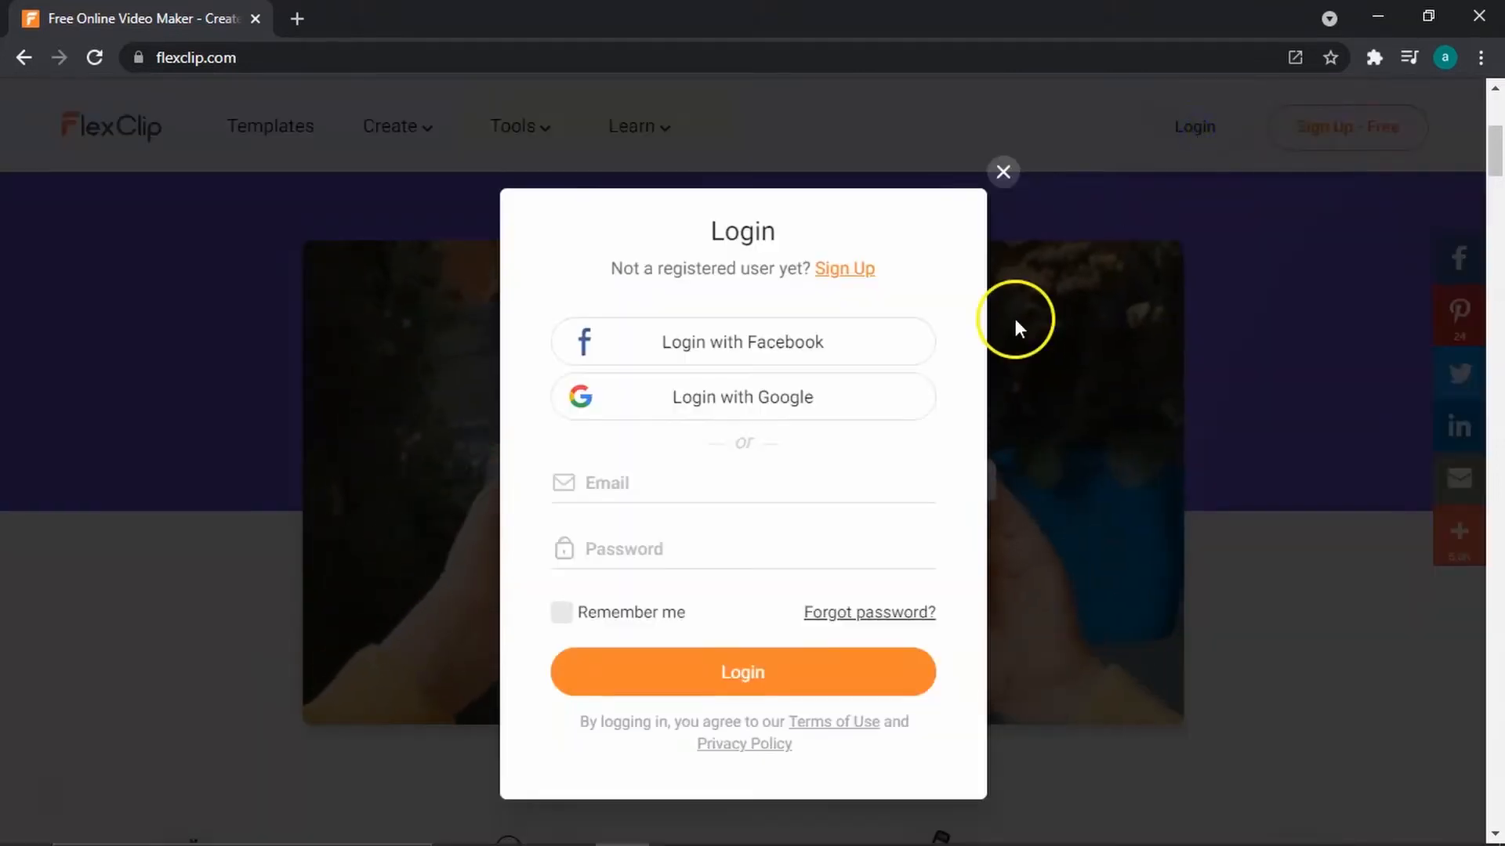
click(738, 411)
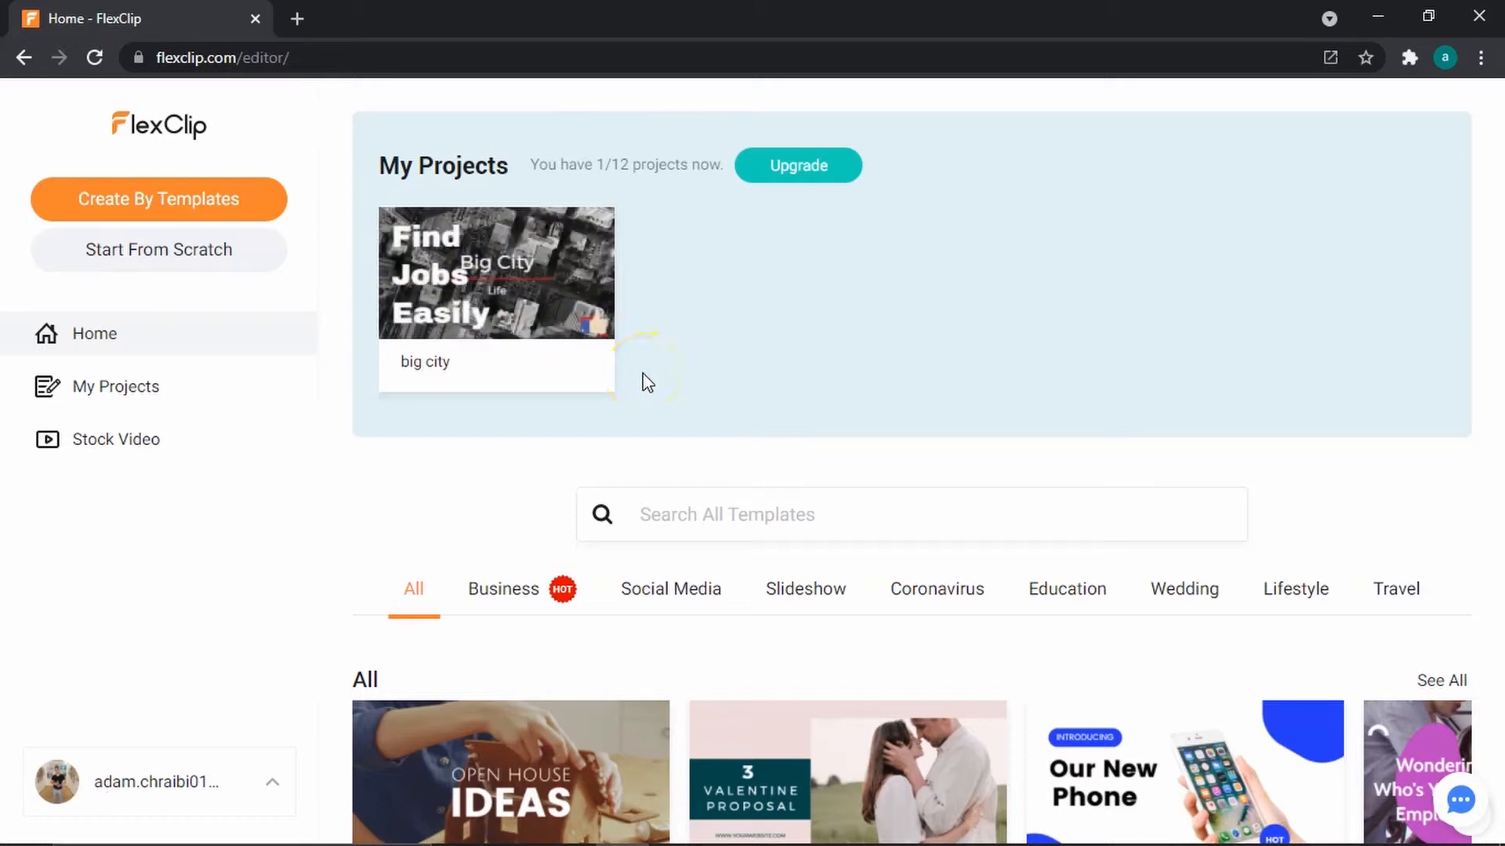
Look through the Slideshow and Coronavirus template categories on the home page.
scroll(548, 530, down, 2)
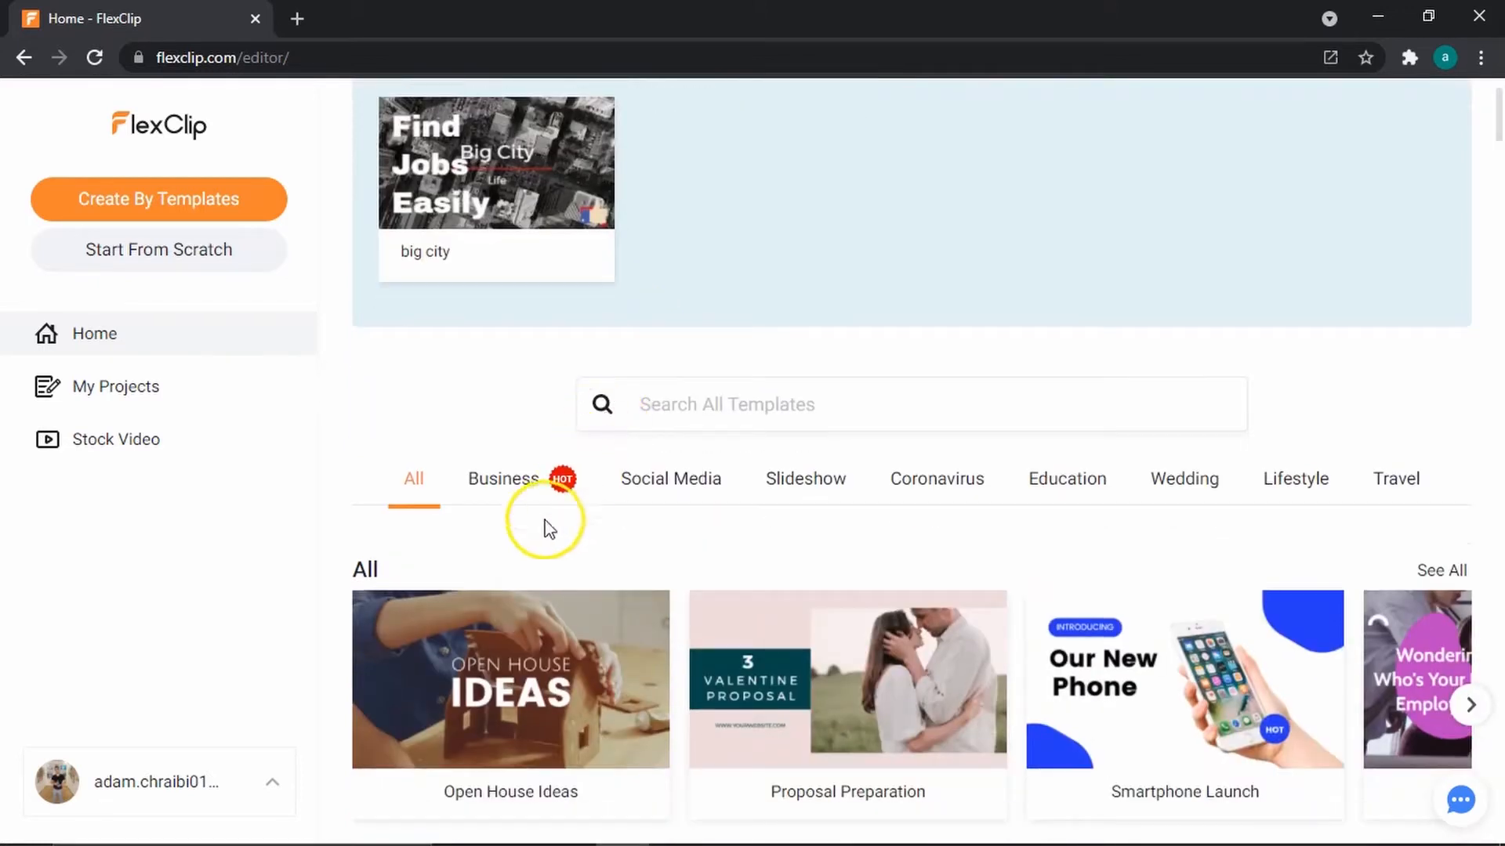
click(815, 482)
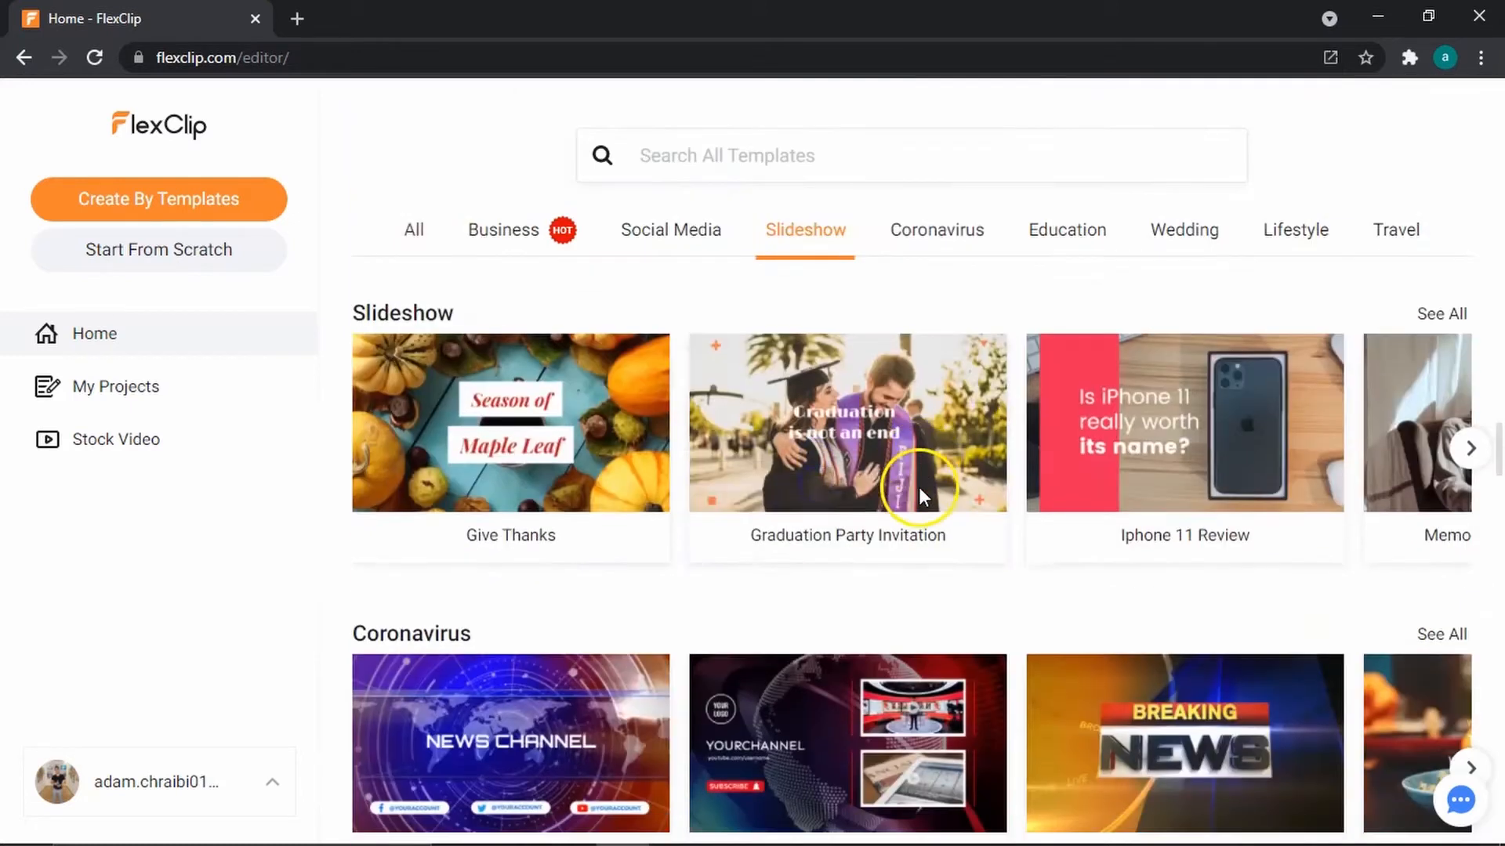
click(958, 230)
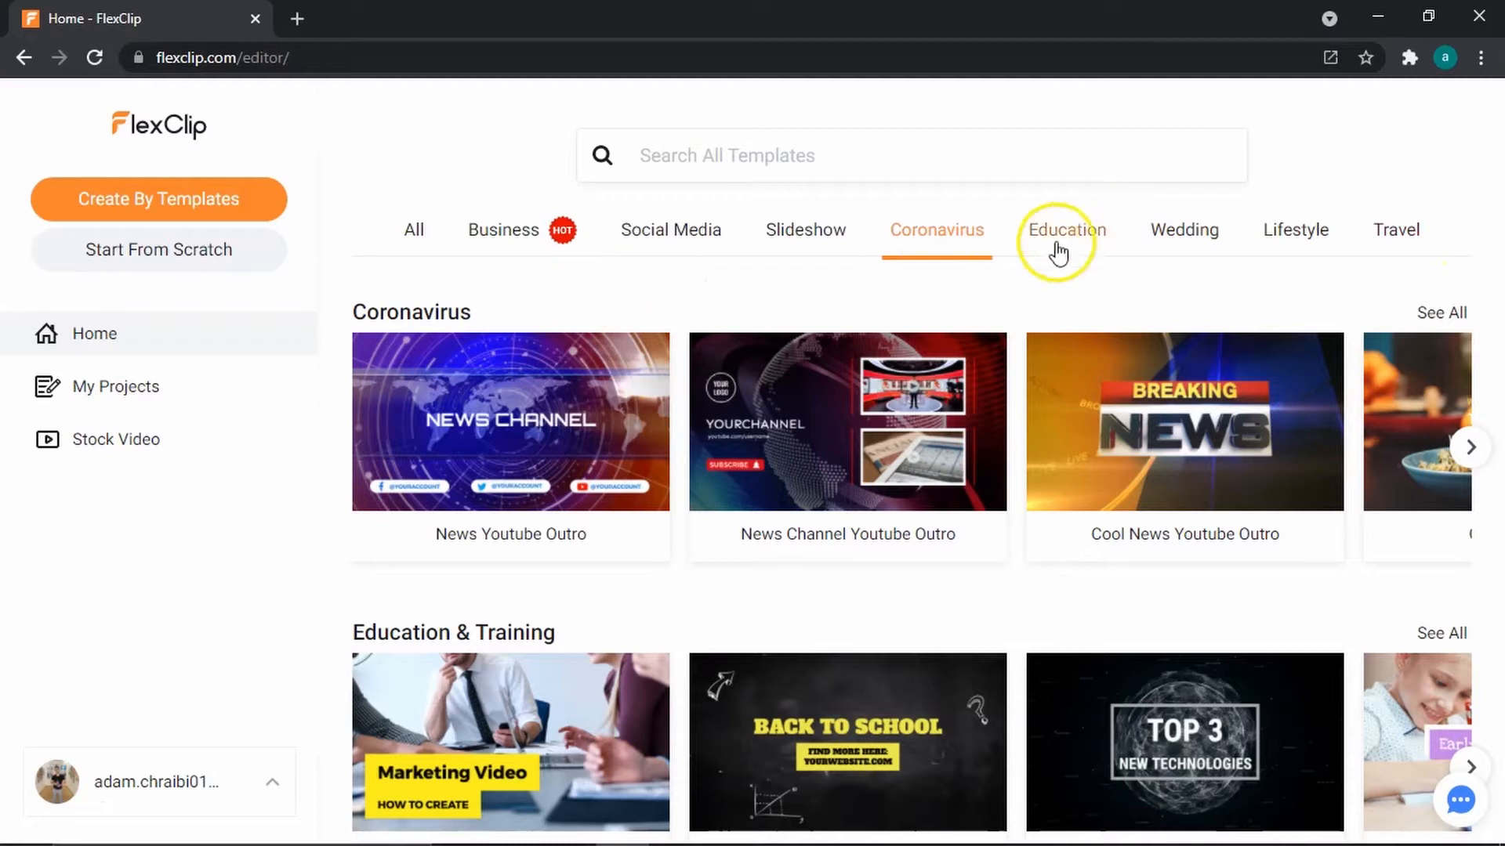
scroll(702, 329, up, 3)
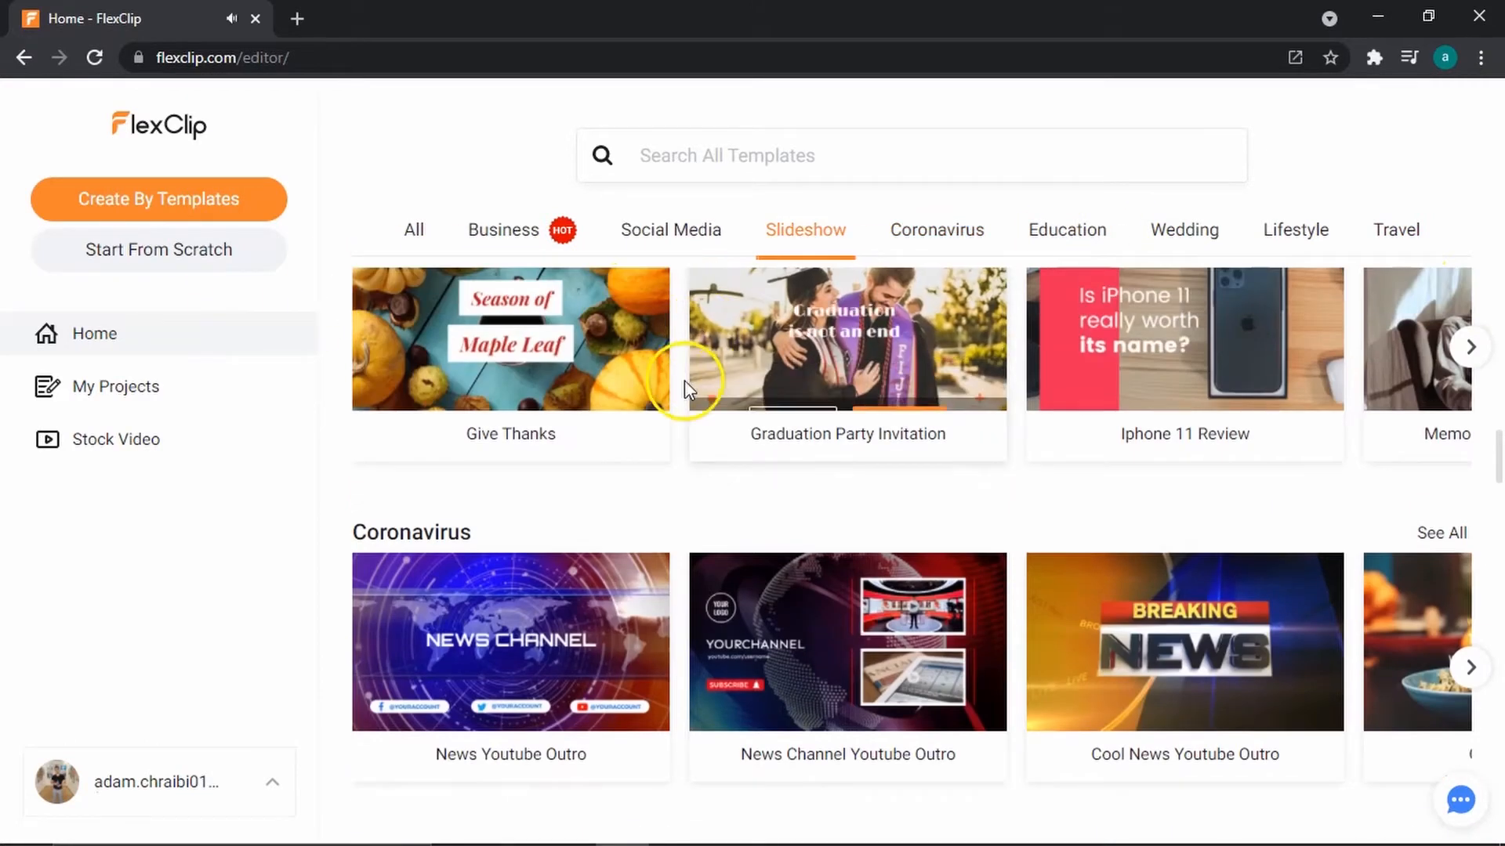
scroll(410, 387, up, 6)
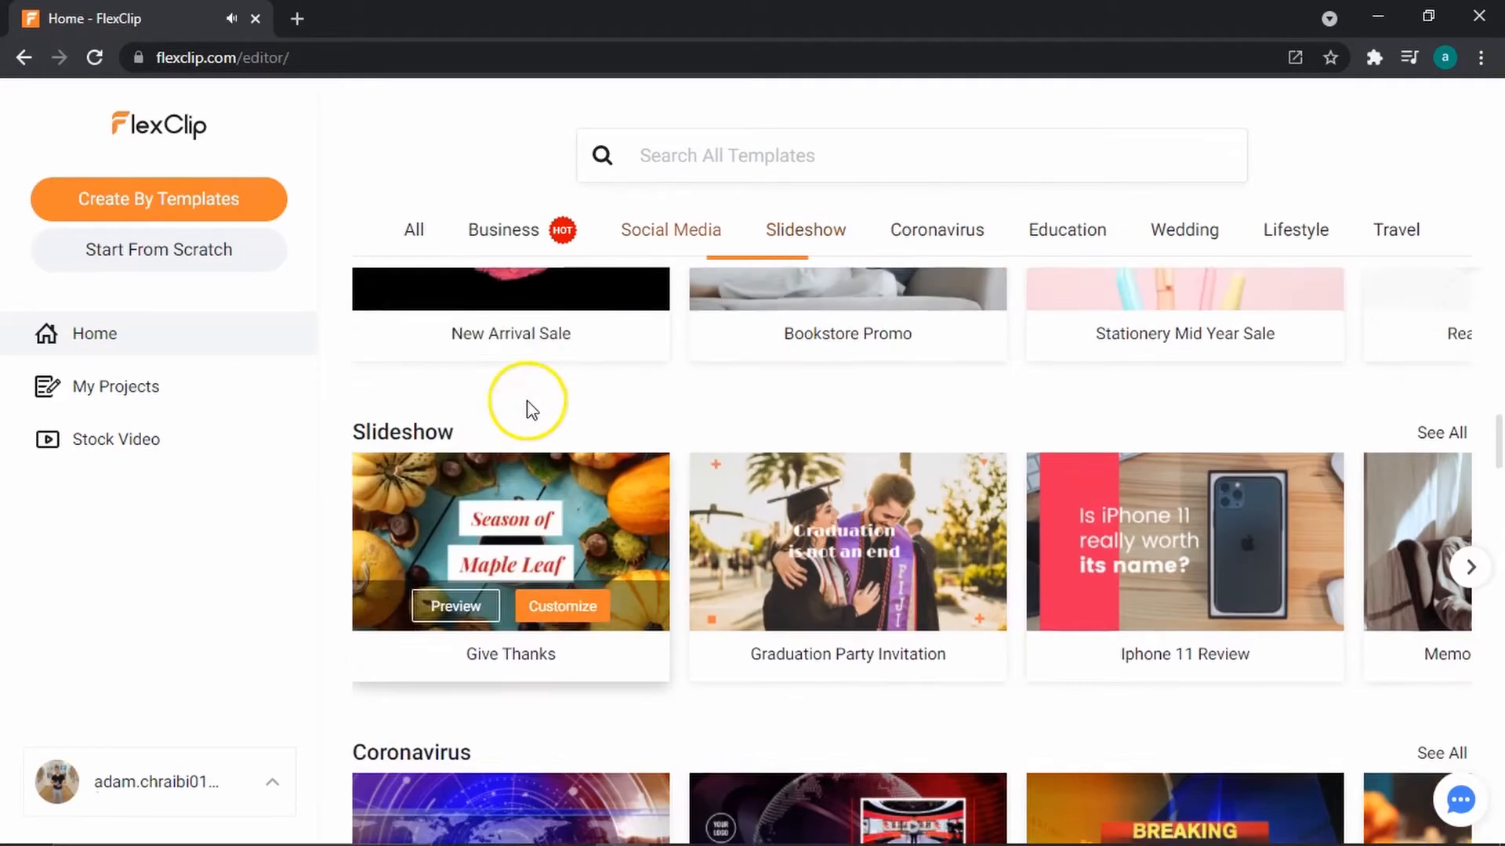
Start a new project from scratch in Storyboard Mode with a 16:9 ratio.
click(126, 258)
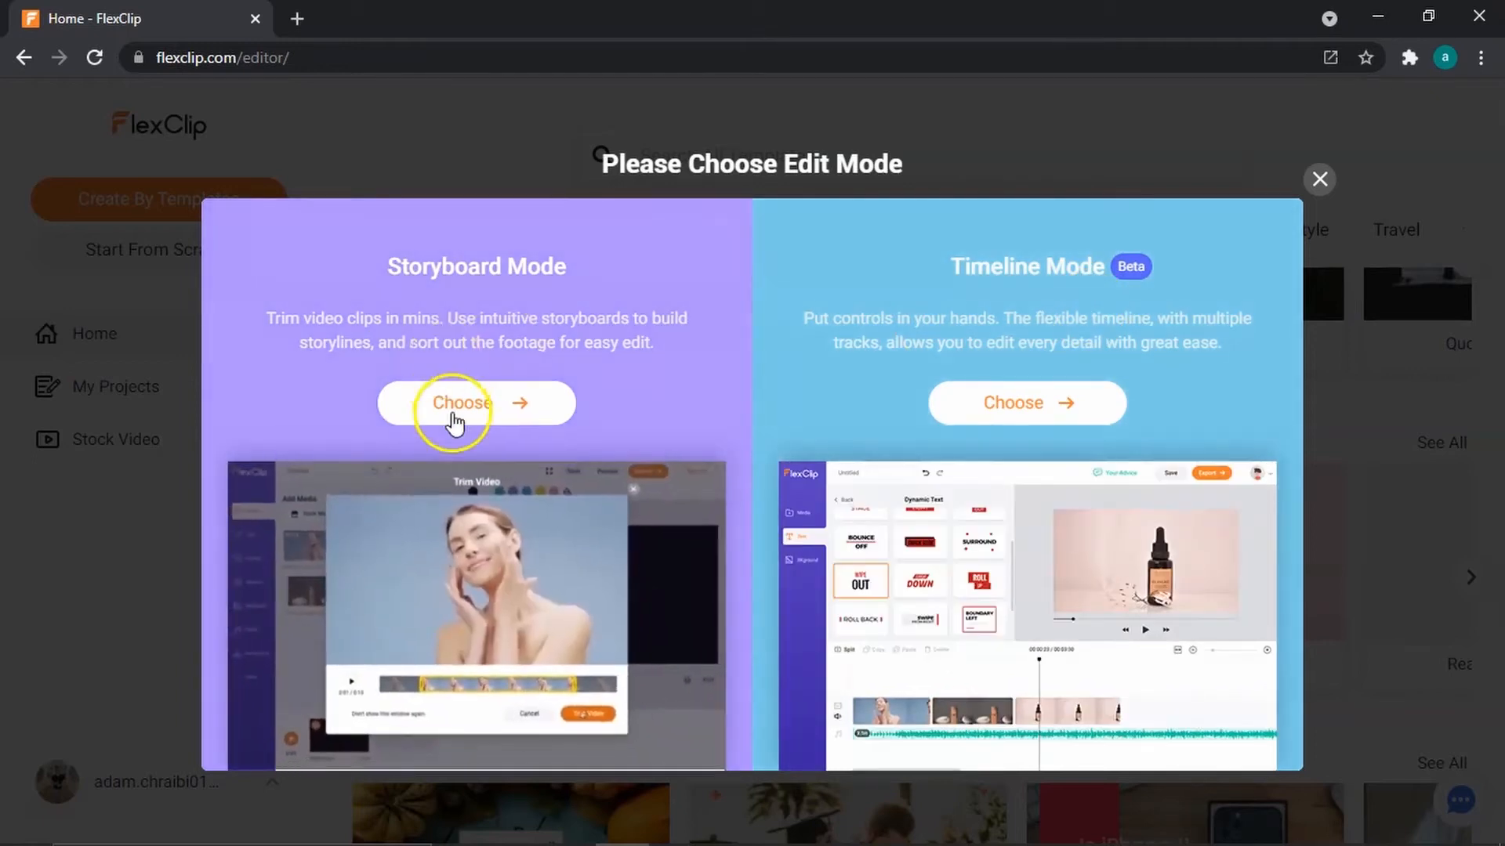
click(454, 420)
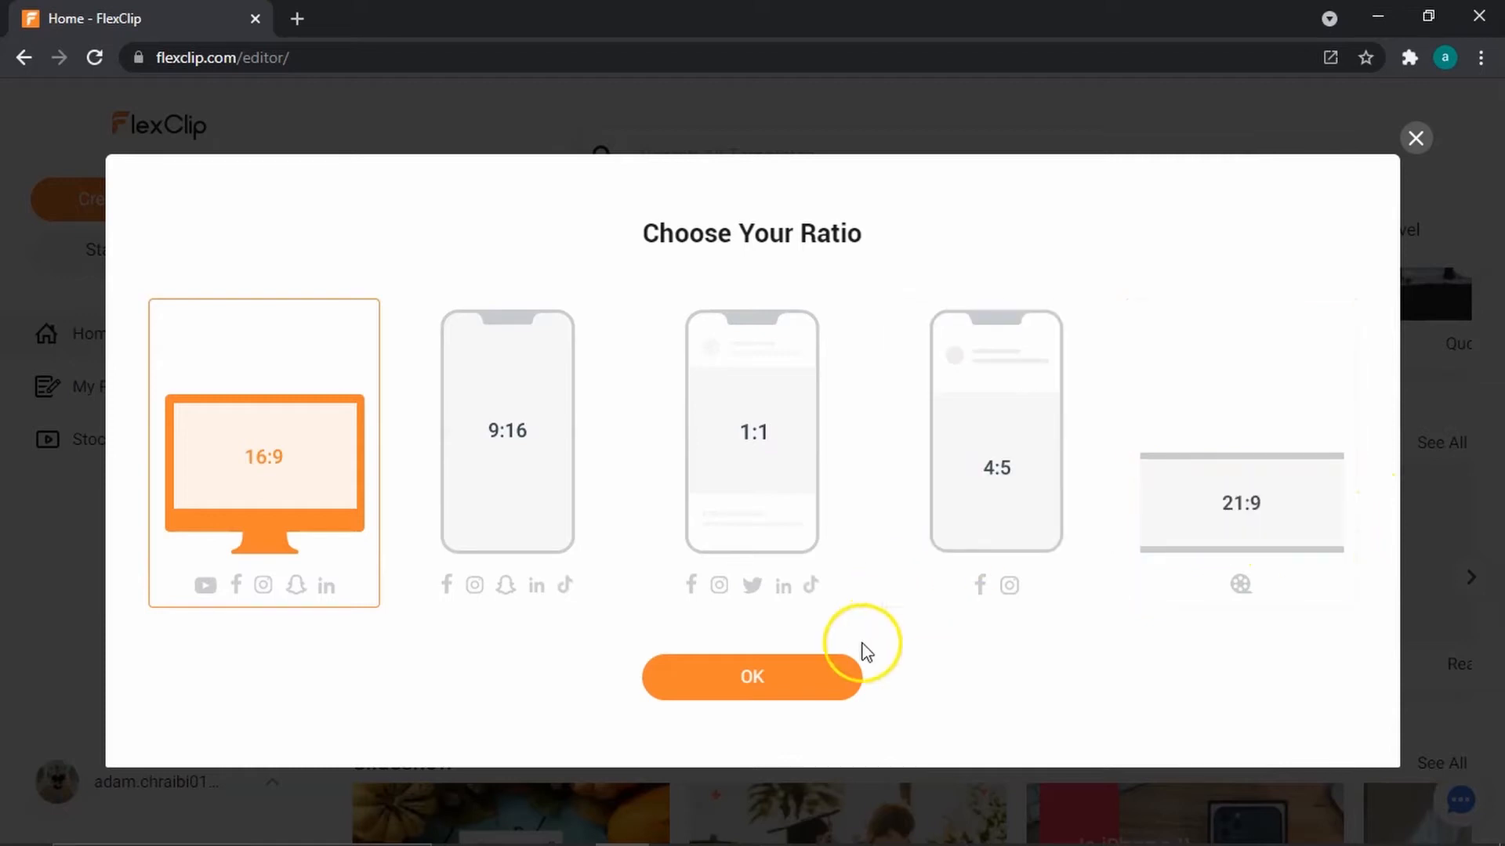
click(270, 470)
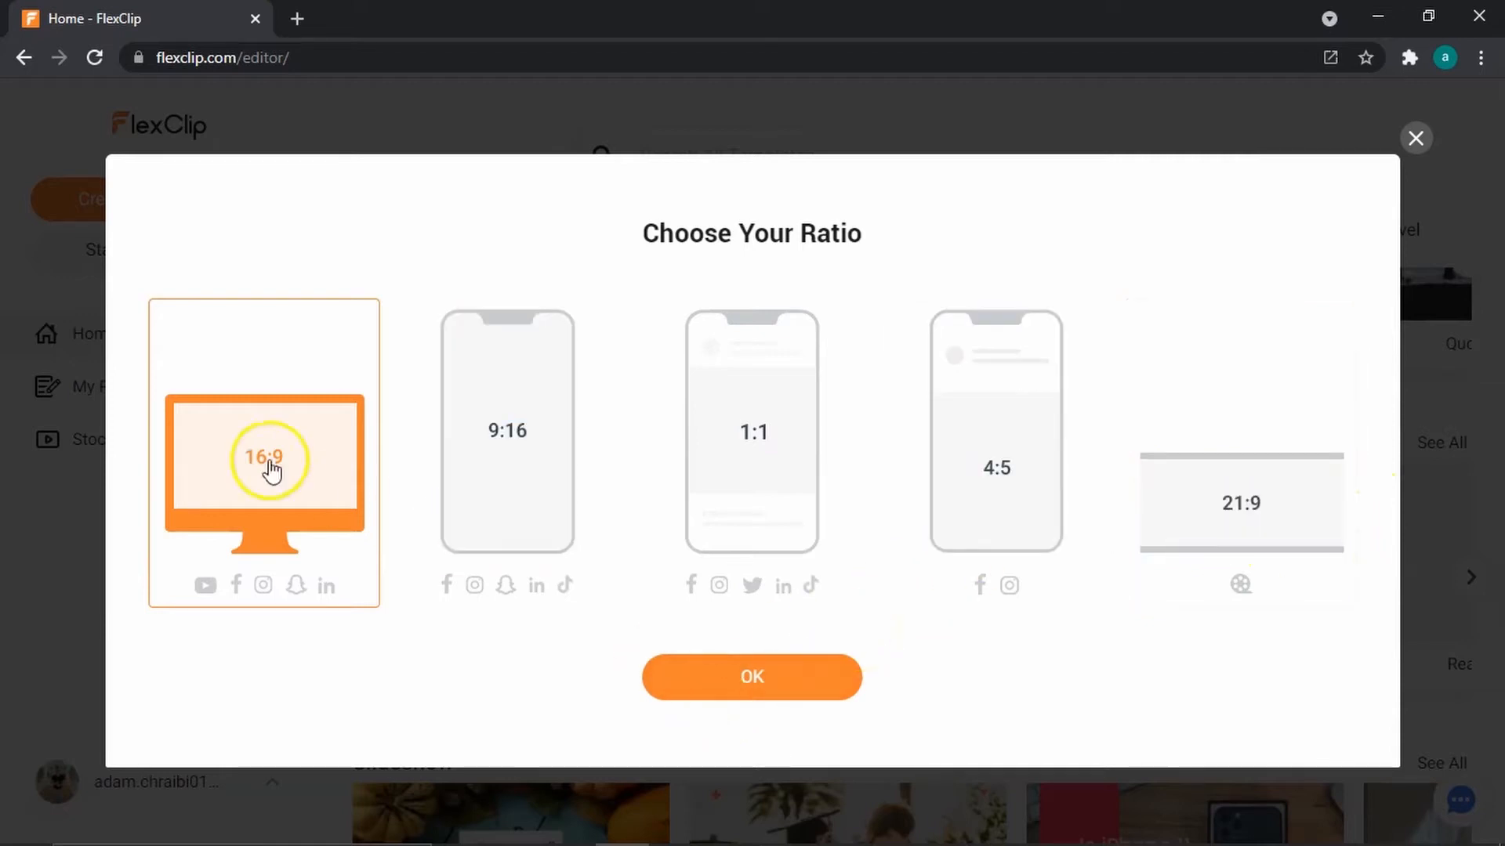
click(764, 680)
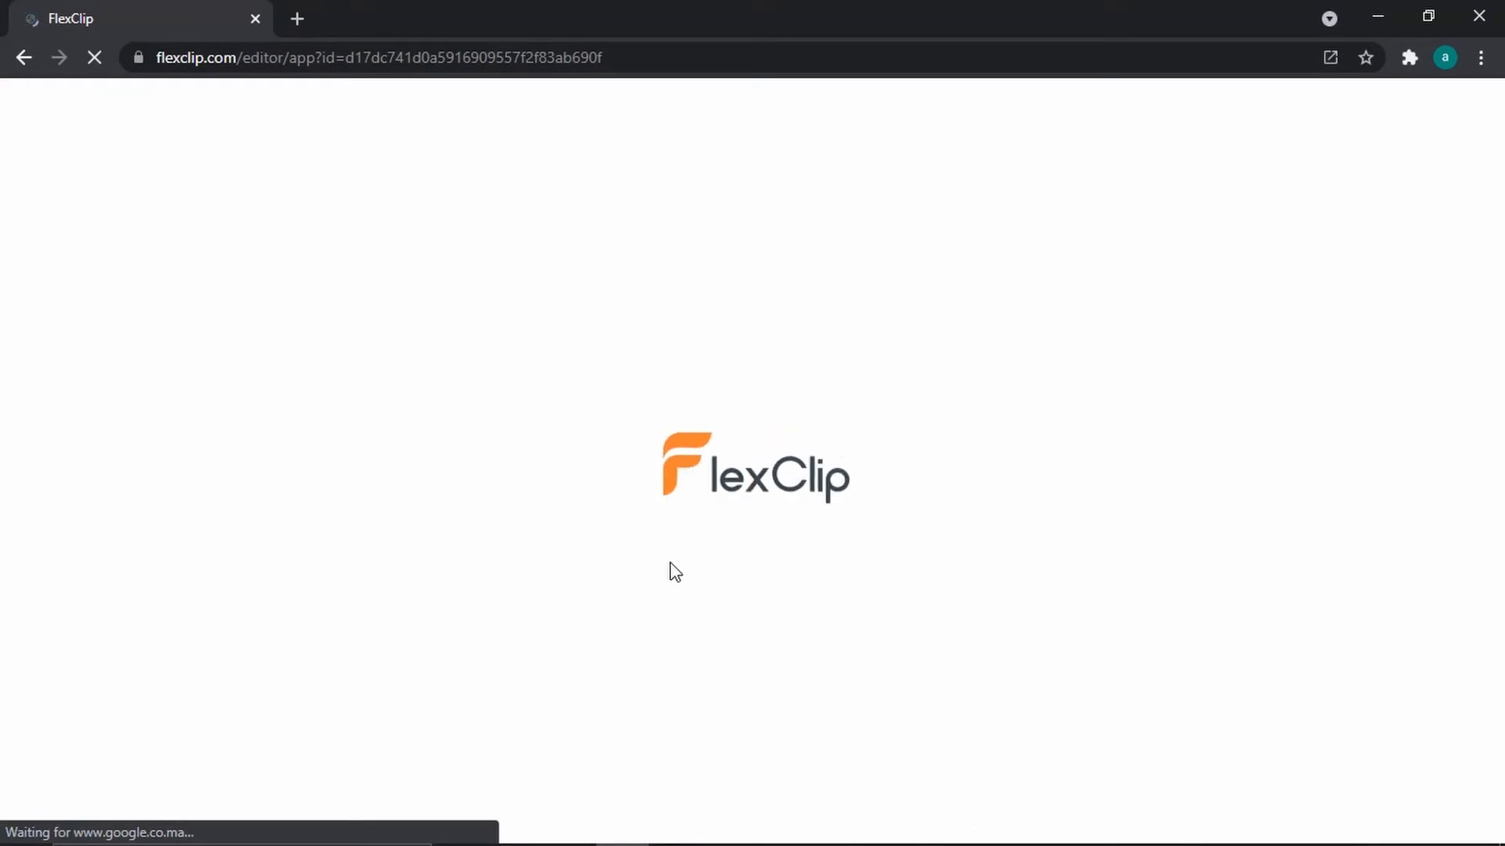
click(946, 485)
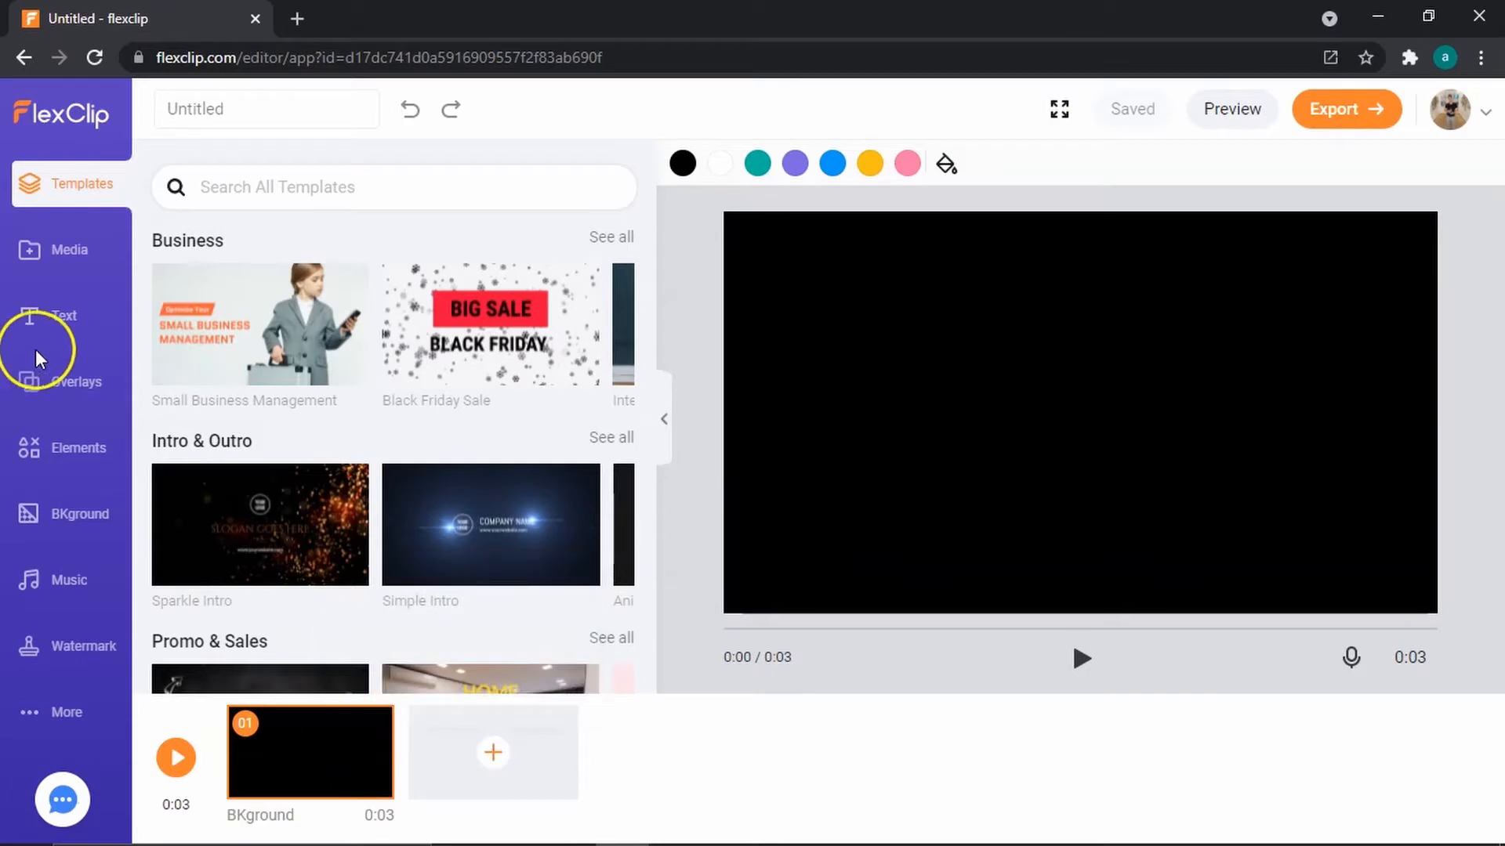
Upload the local video file Aerial Shot Of City to the project's media.
click(58, 262)
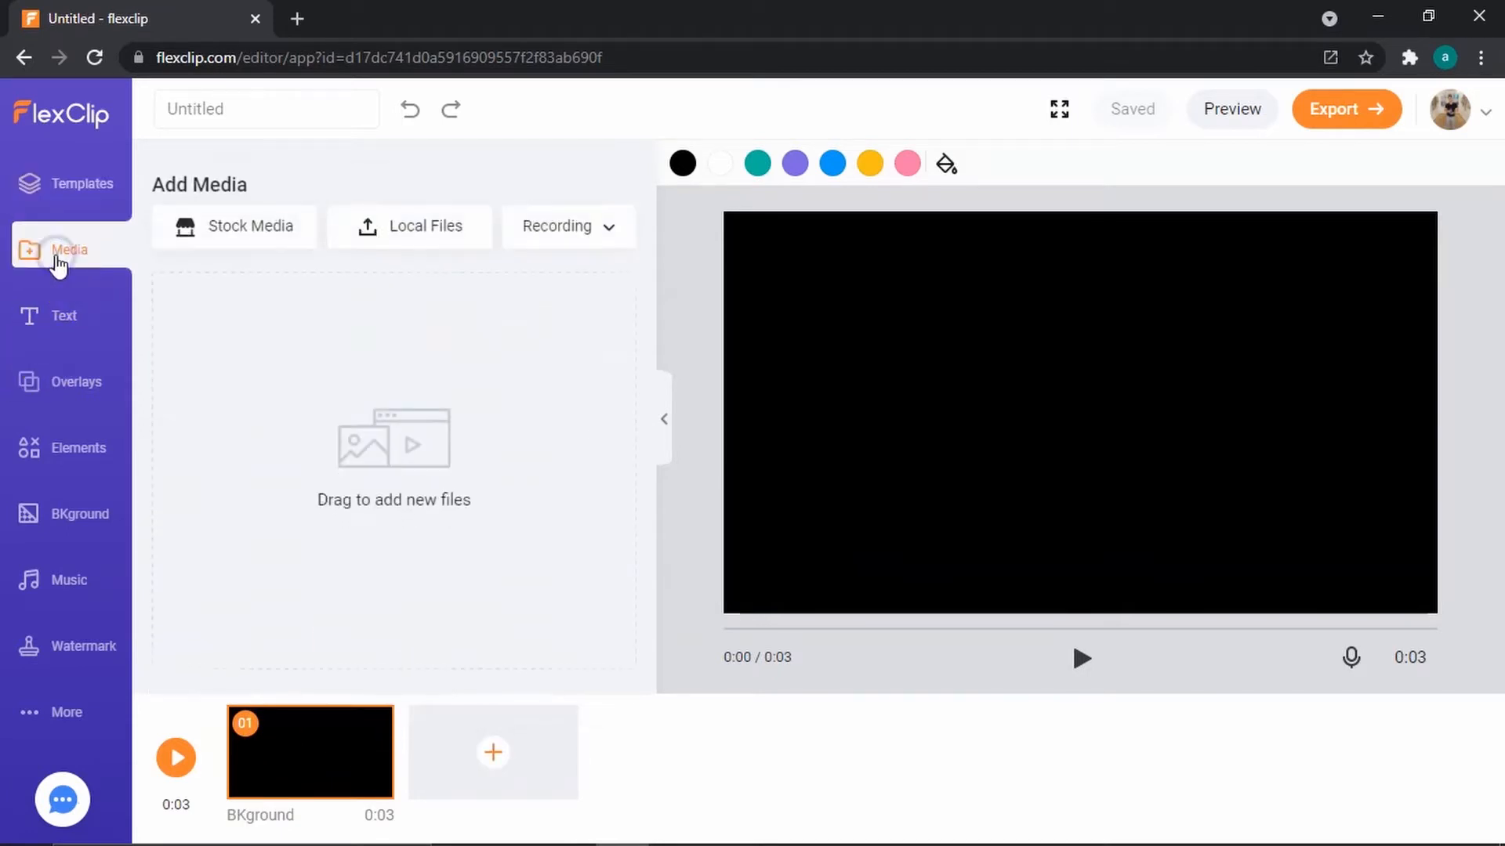
click(383, 229)
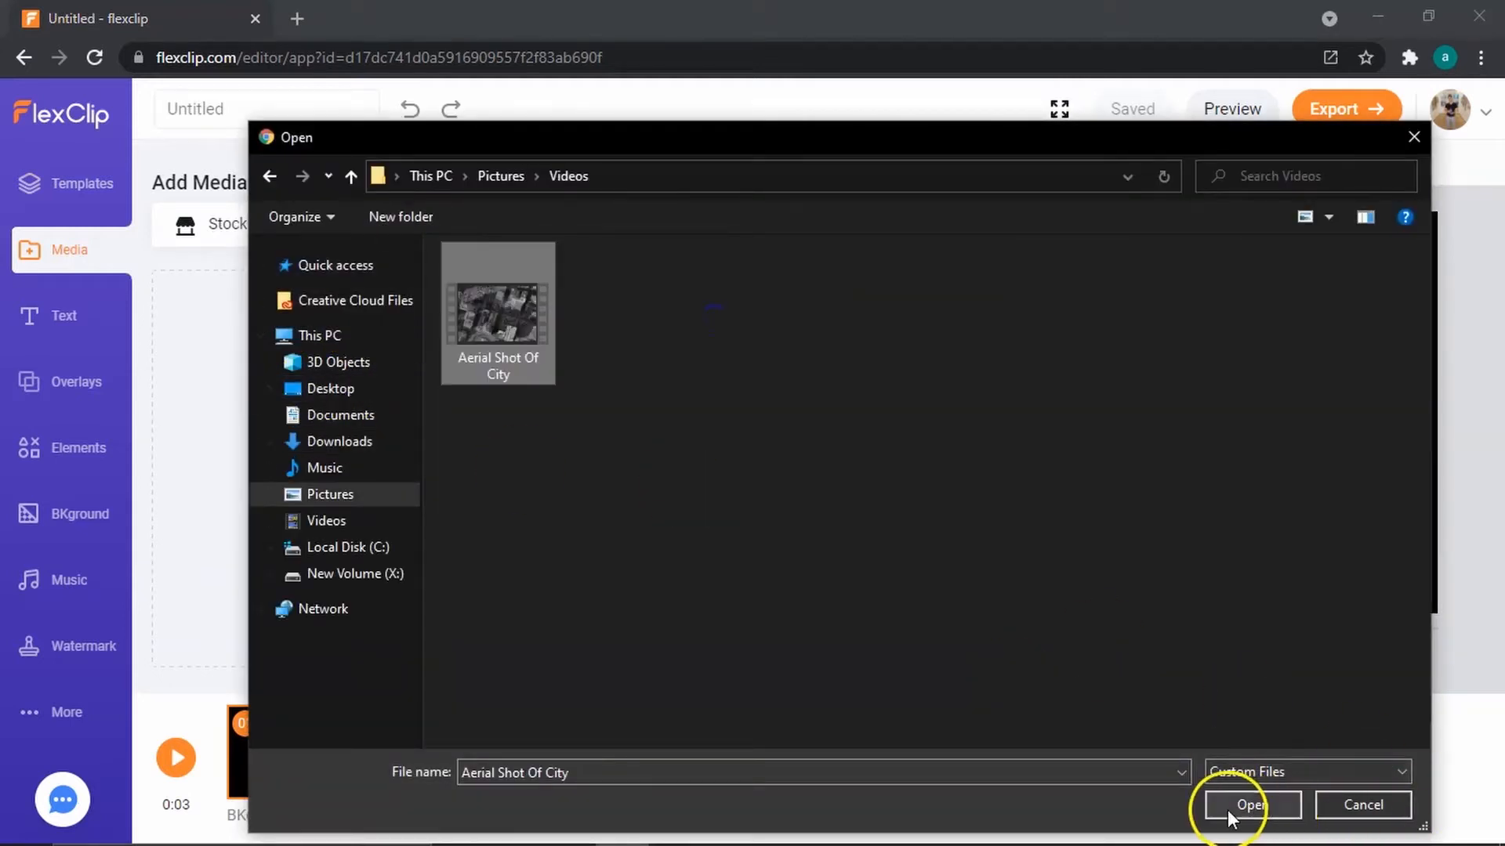
click(1228, 810)
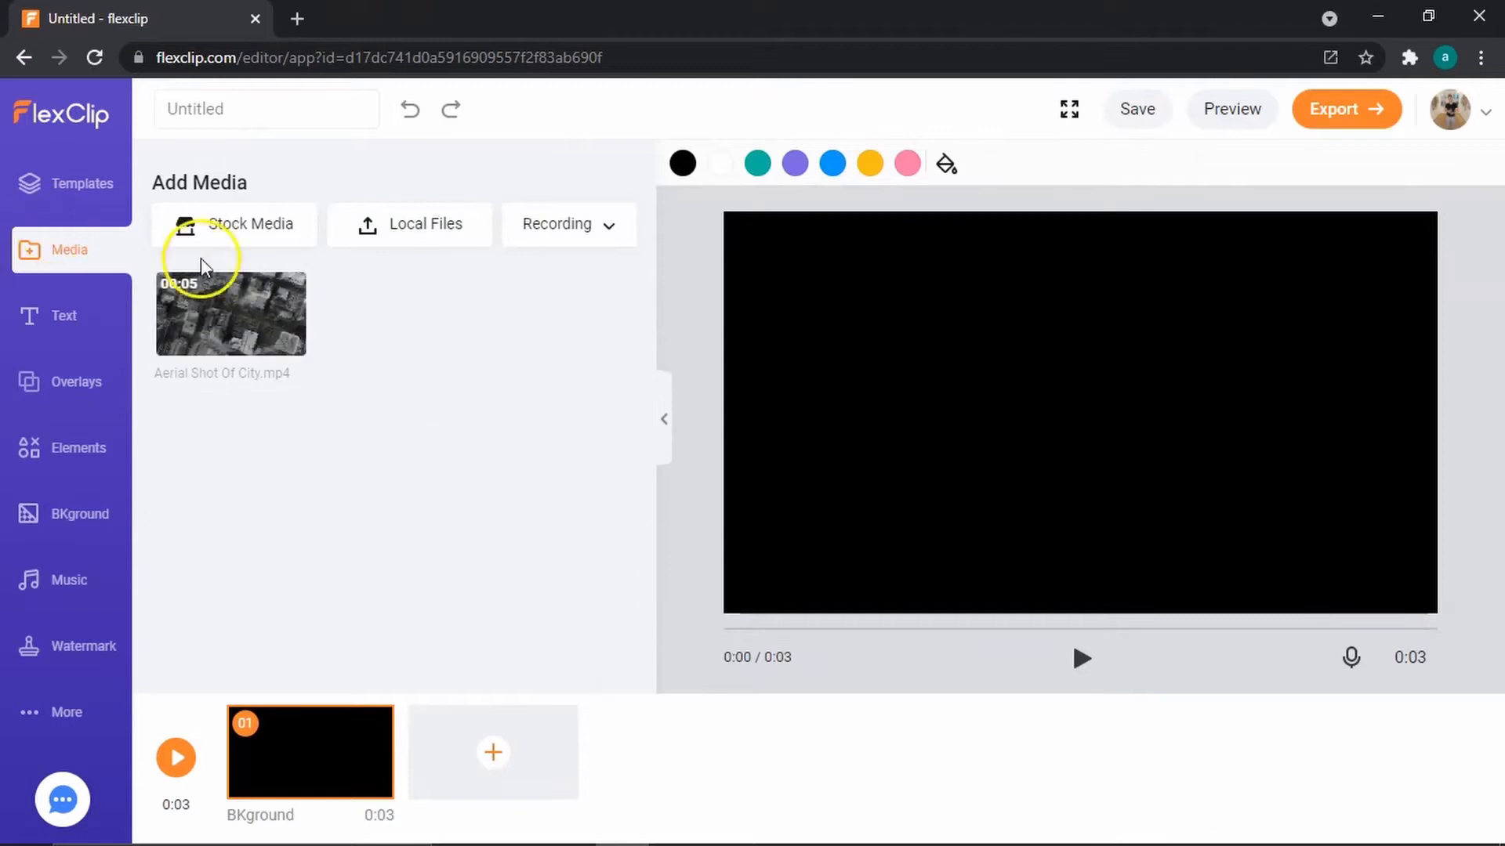
Add the Aerial Shot Of City clip to the current storyboard at its full 0:05 length.
mouse_move(291, 345)
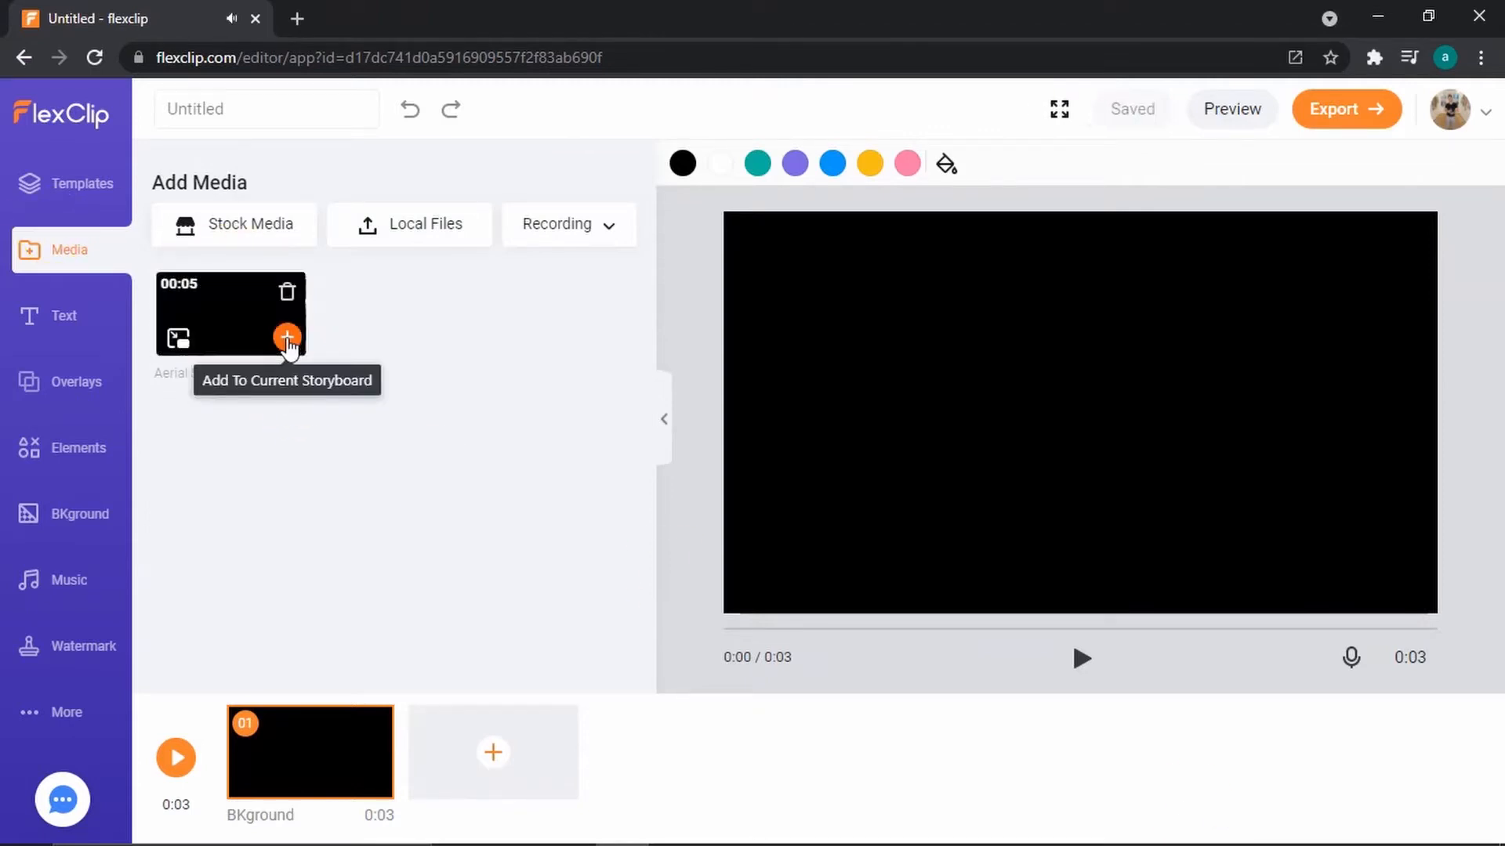
click(288, 339)
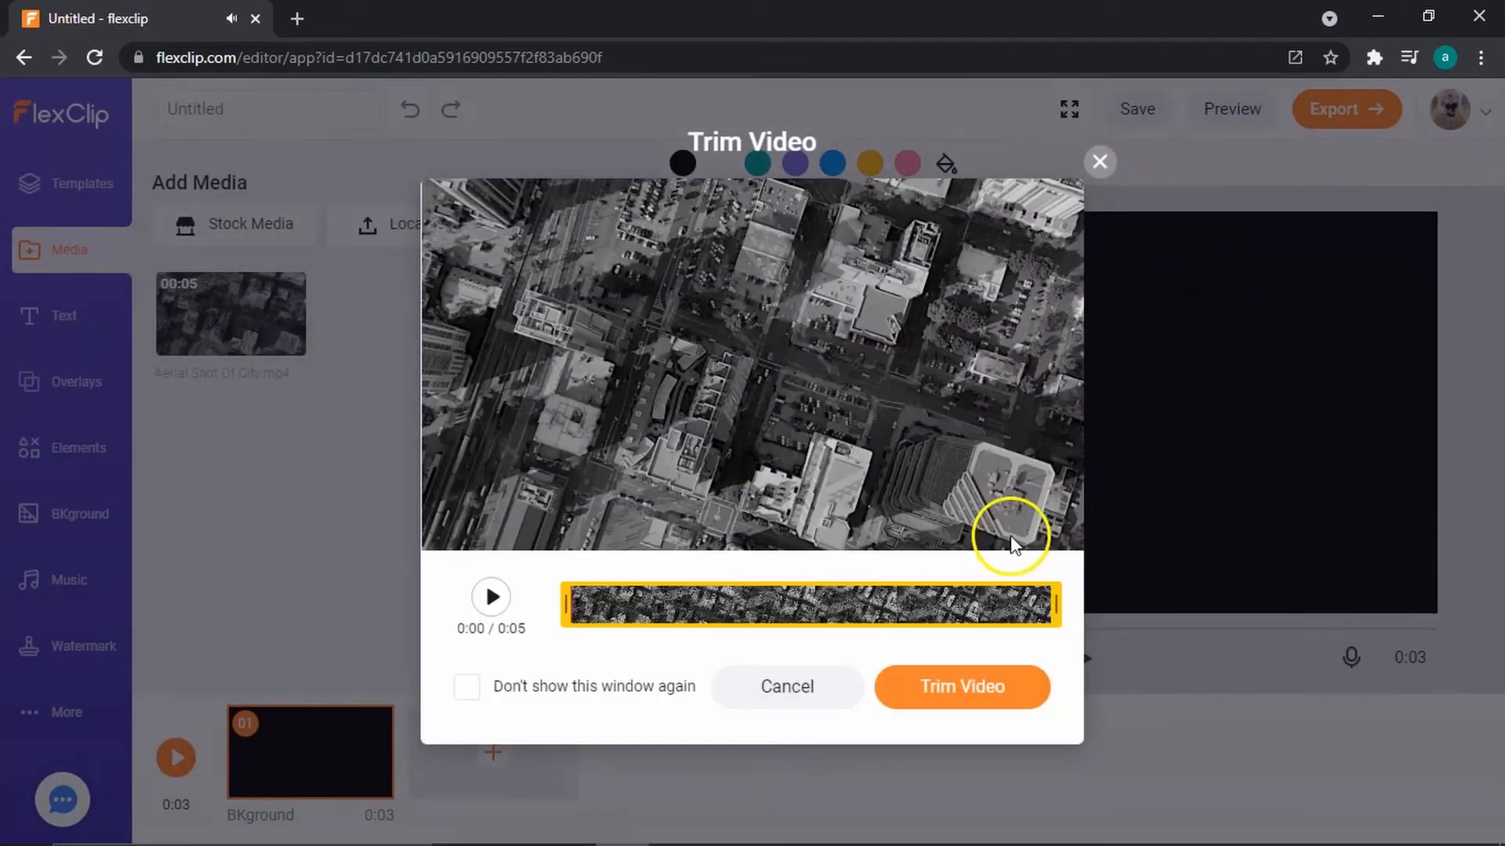
drag(1055, 604, 985, 604)
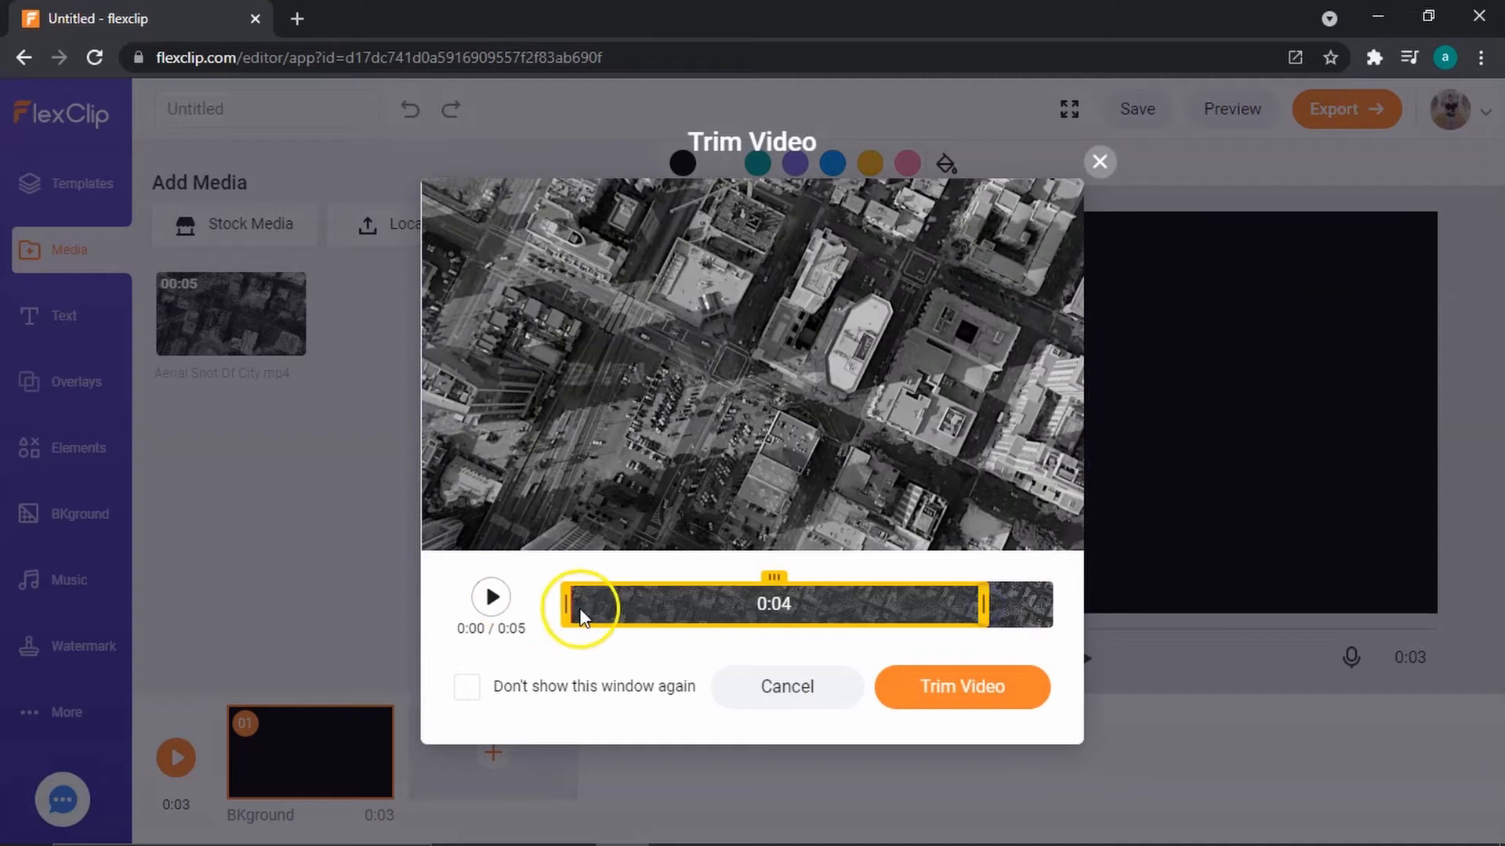
mouse_move(564, 603)
mouse_down()
mouse_move(678, 604)
mouse_move(547, 614)
mouse_up()
click(858, 618)
click(901, 613)
drag(980, 611, 1062, 608)
click(951, 676)
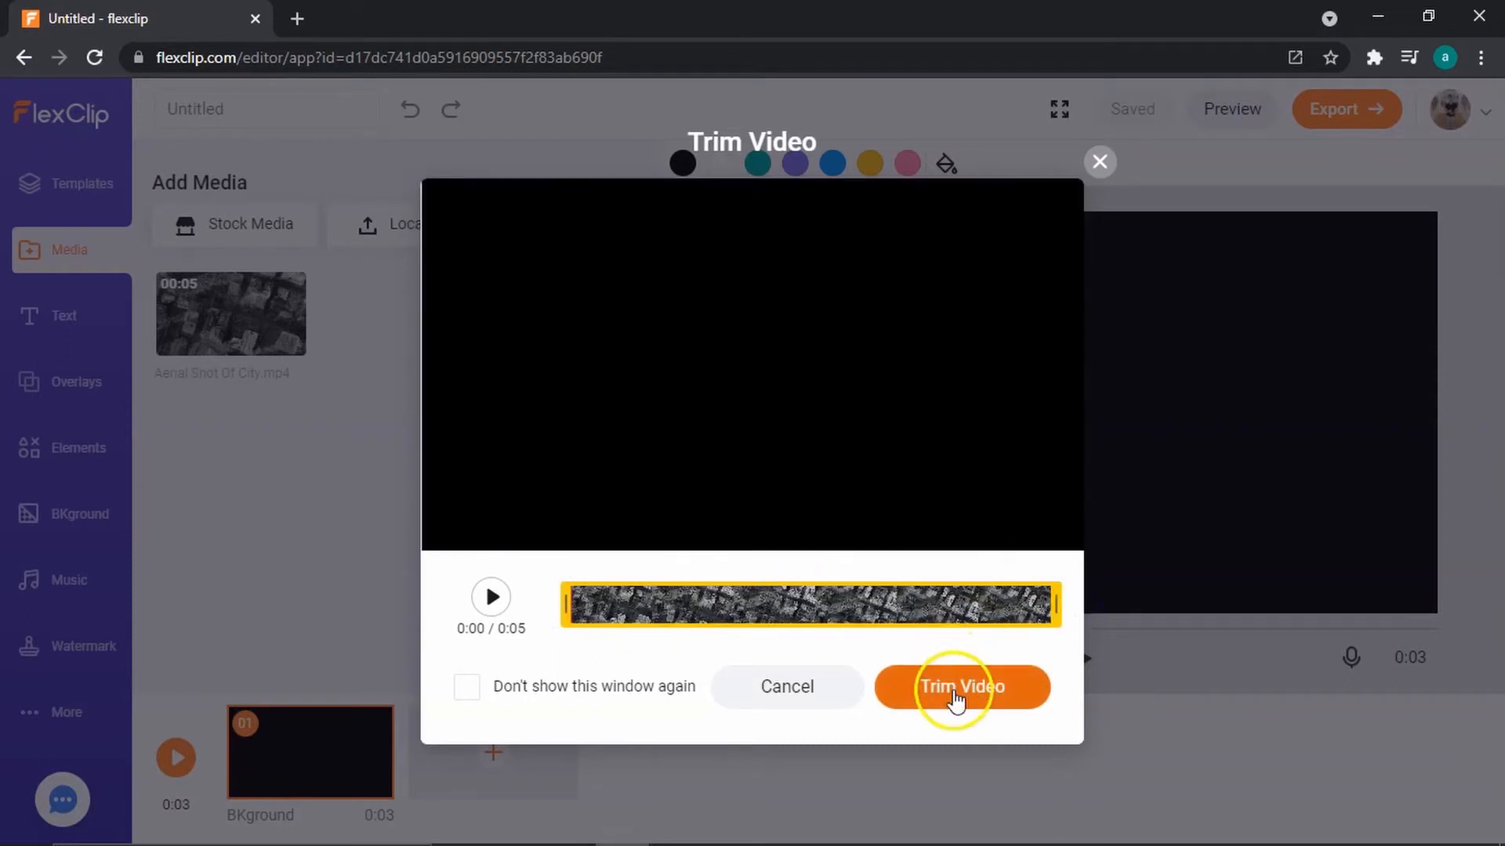
click(953, 690)
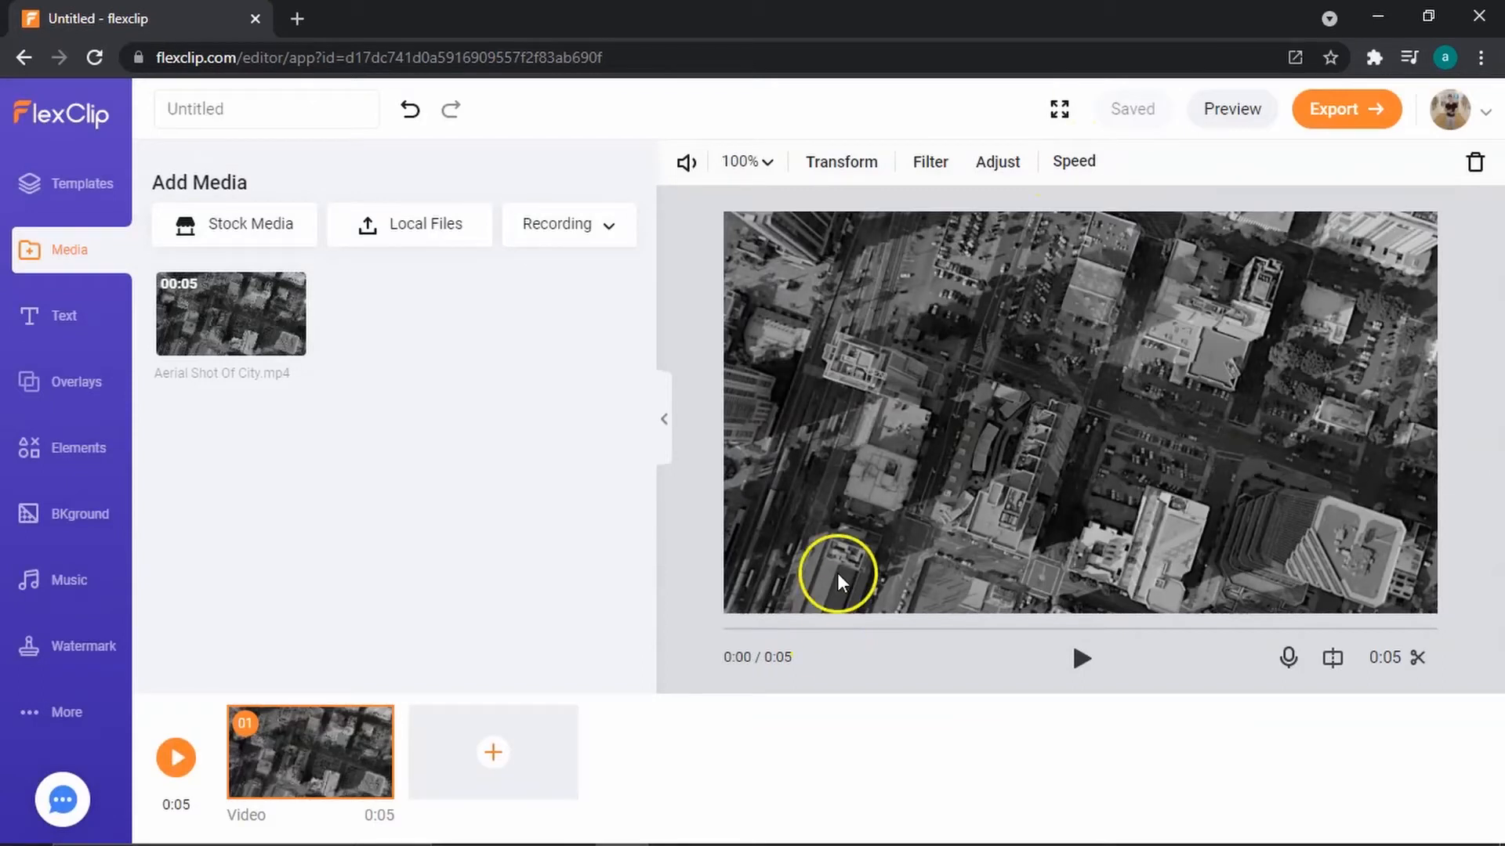
View the city clip's volume setting and its rotate and flip options.
click(764, 164)
click(765, 164)
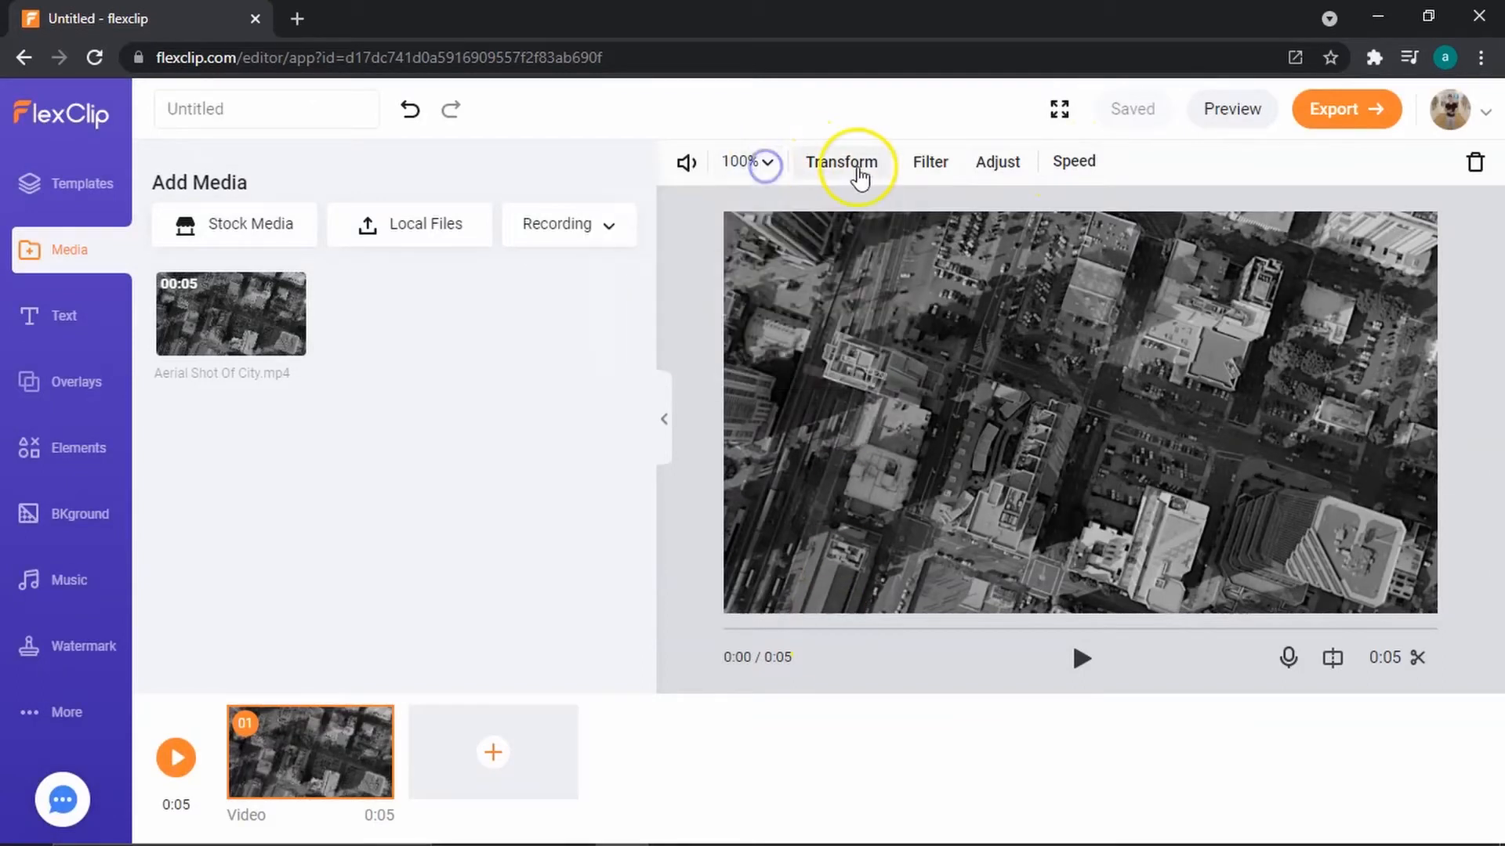
click(857, 164)
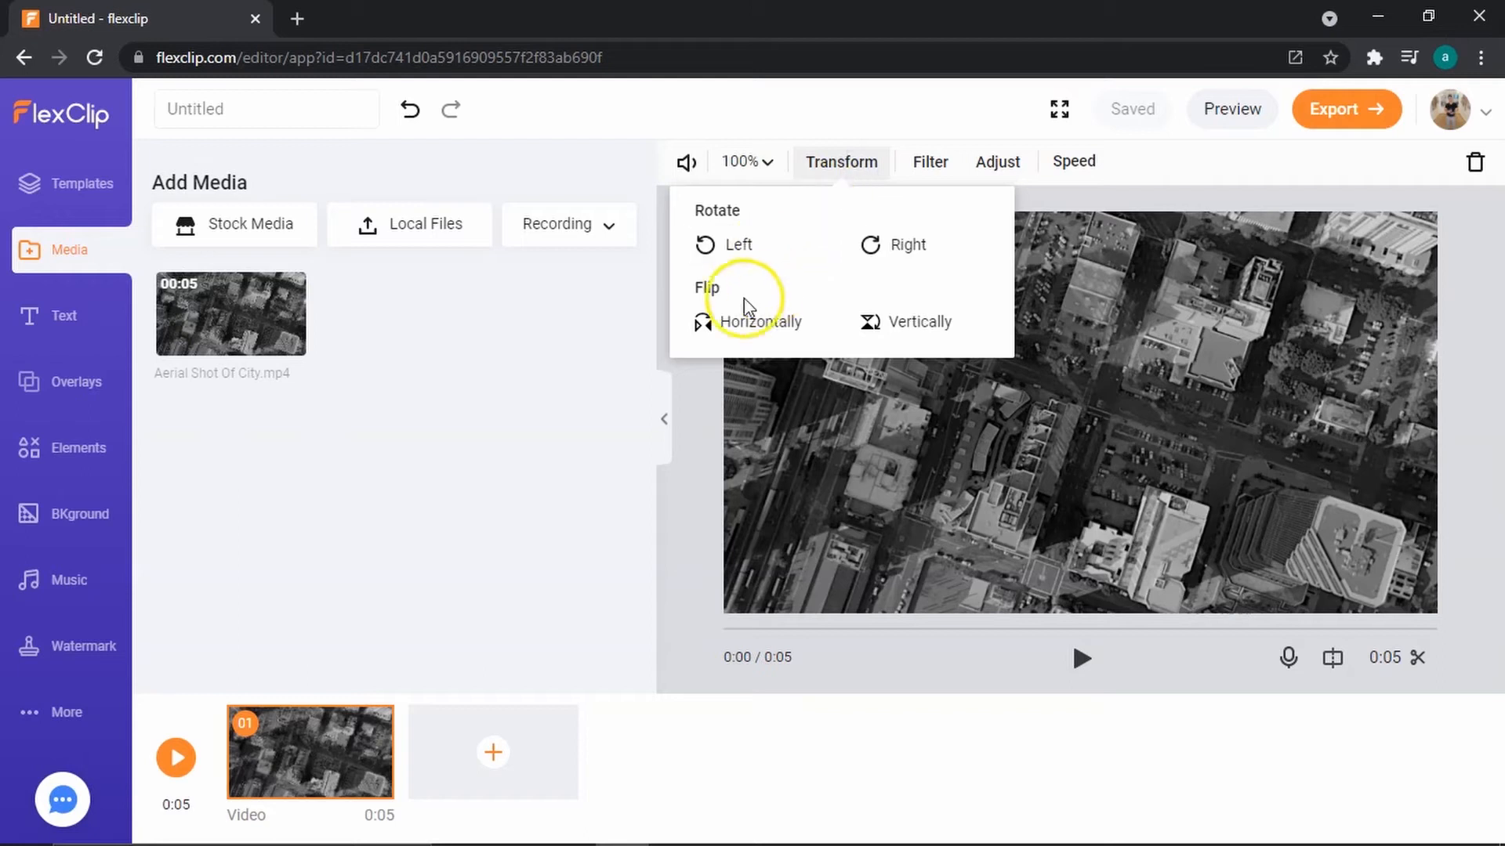
Try the Walden filter on the city clip and set the filter back to None.
click(927, 161)
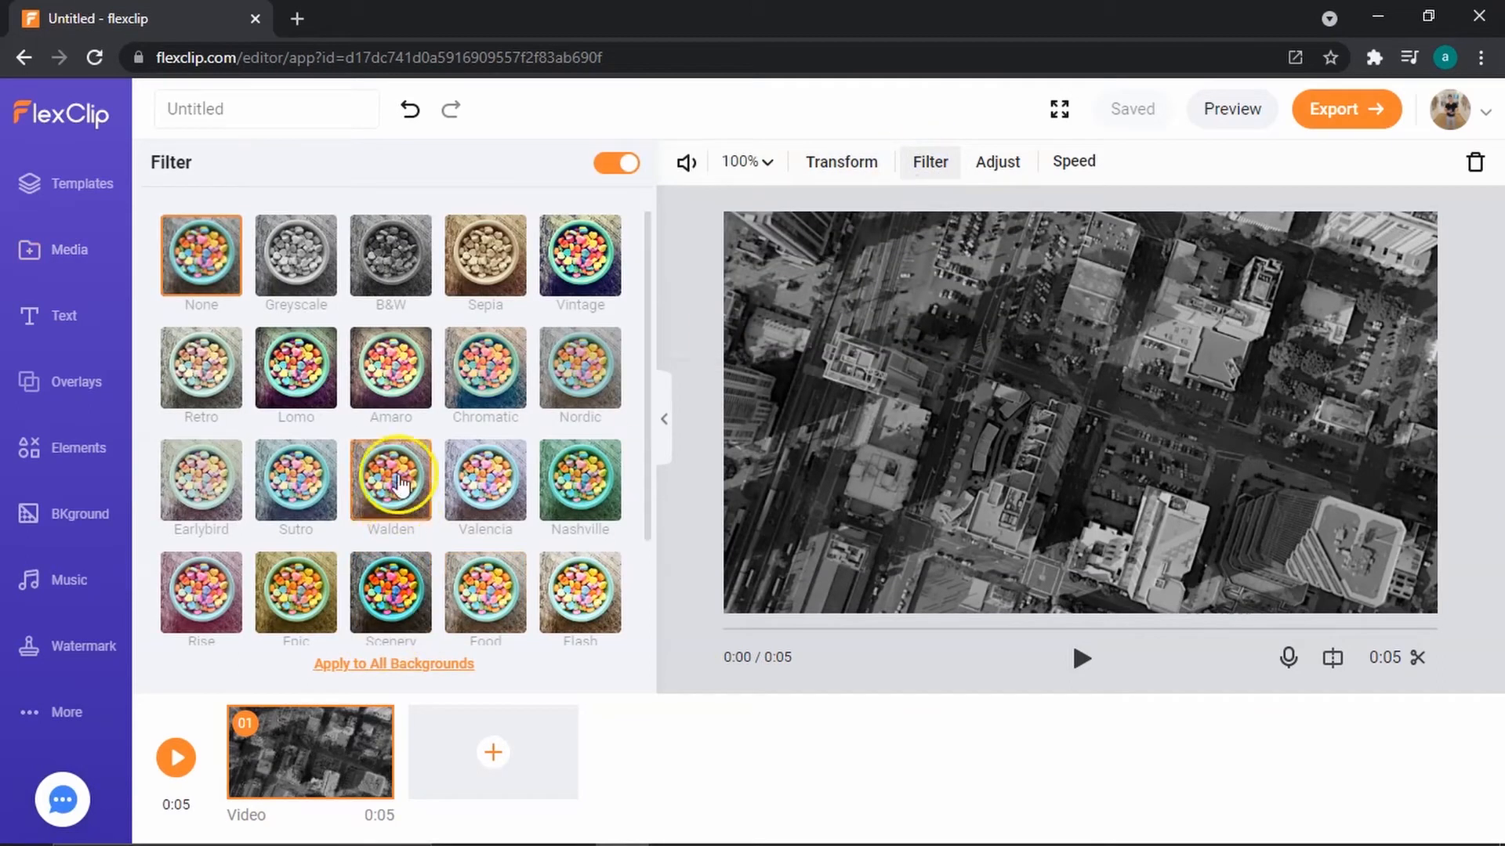
click(391, 479)
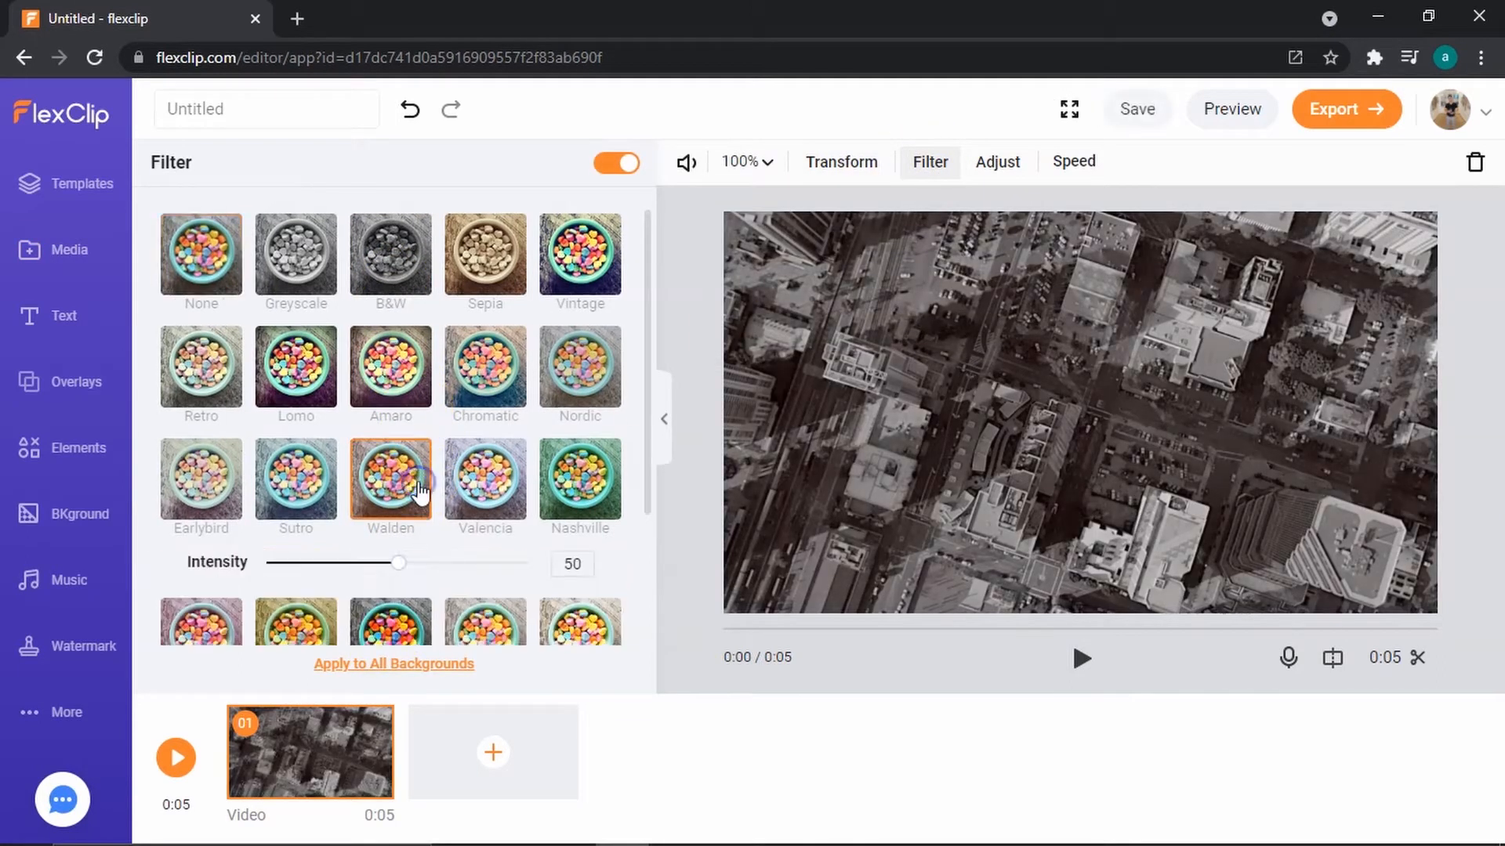
scroll(405, 450, up, 5)
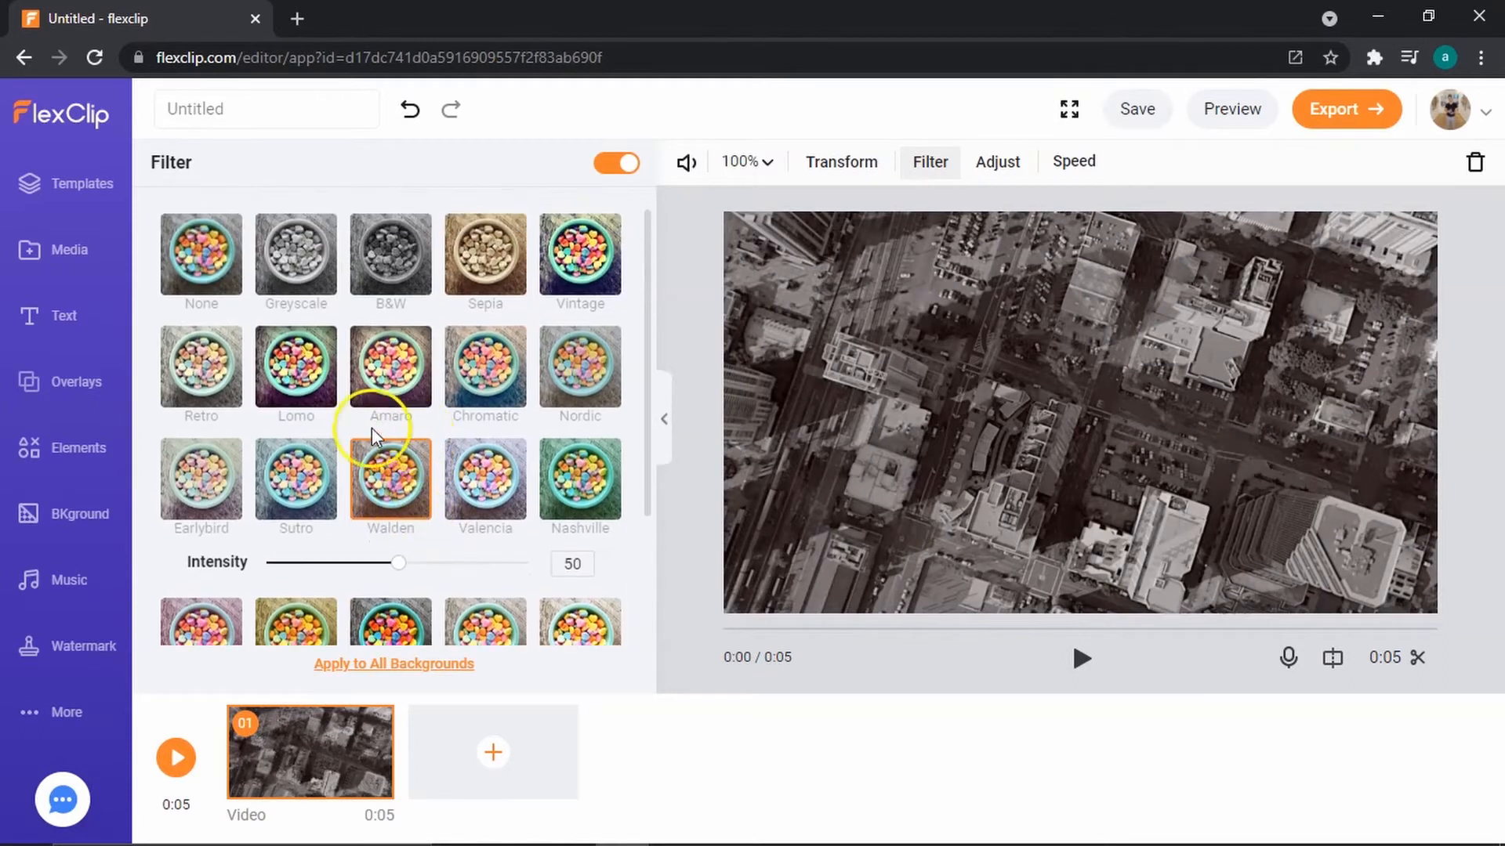
click(216, 263)
Adjust the city clip's exposure to -4 and its contrast to 25.
click(1007, 169)
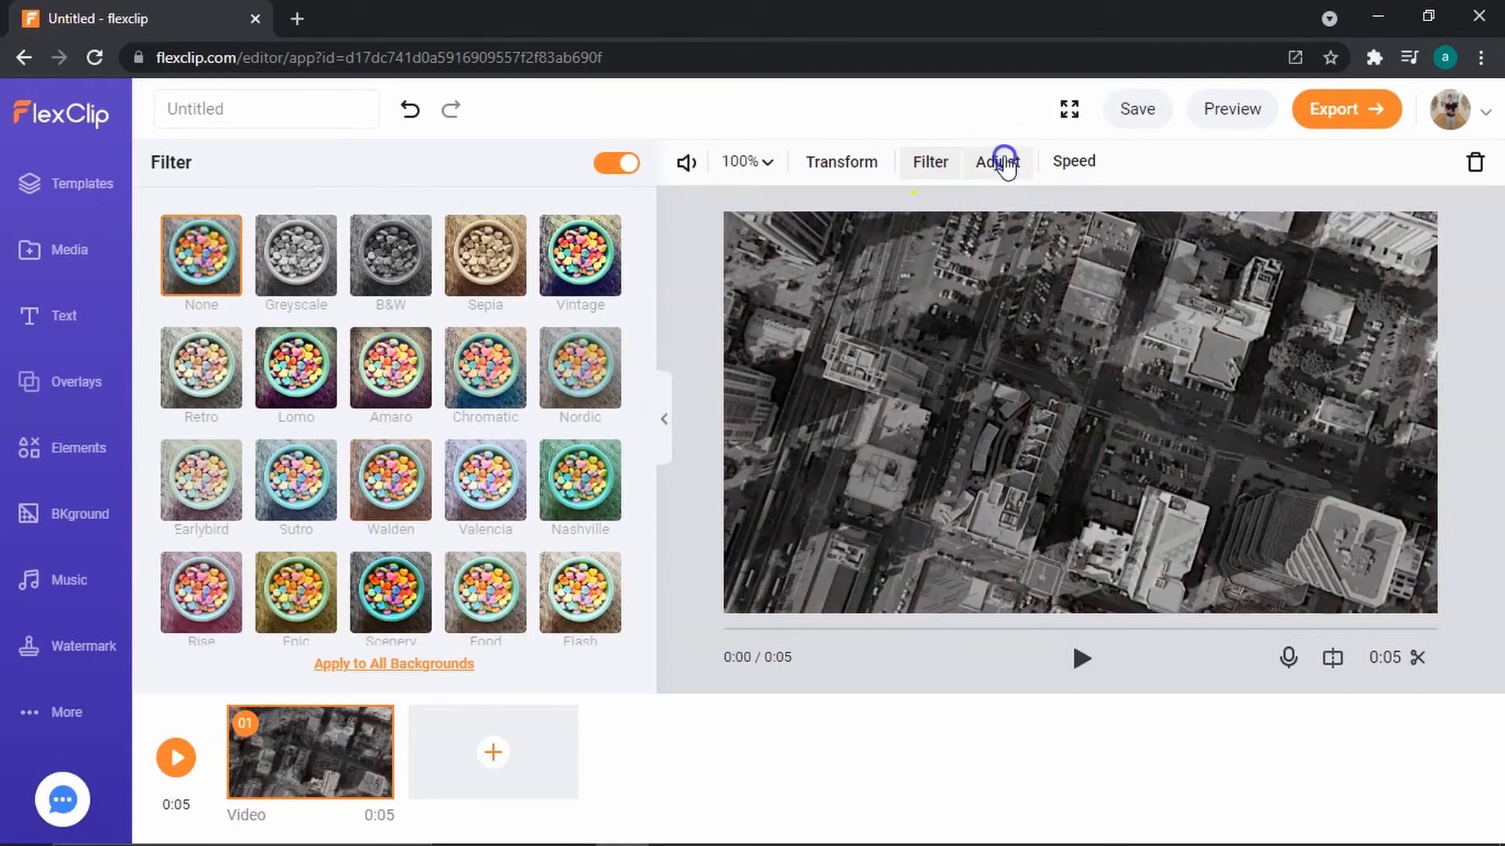
mouse_move(394, 261)
mouse_down()
mouse_move(426, 266)
mouse_move(384, 270)
mouse_up()
mouse_move(407, 343)
mouse_down()
mouse_move(460, 339)
mouse_move(413, 347)
mouse_up()
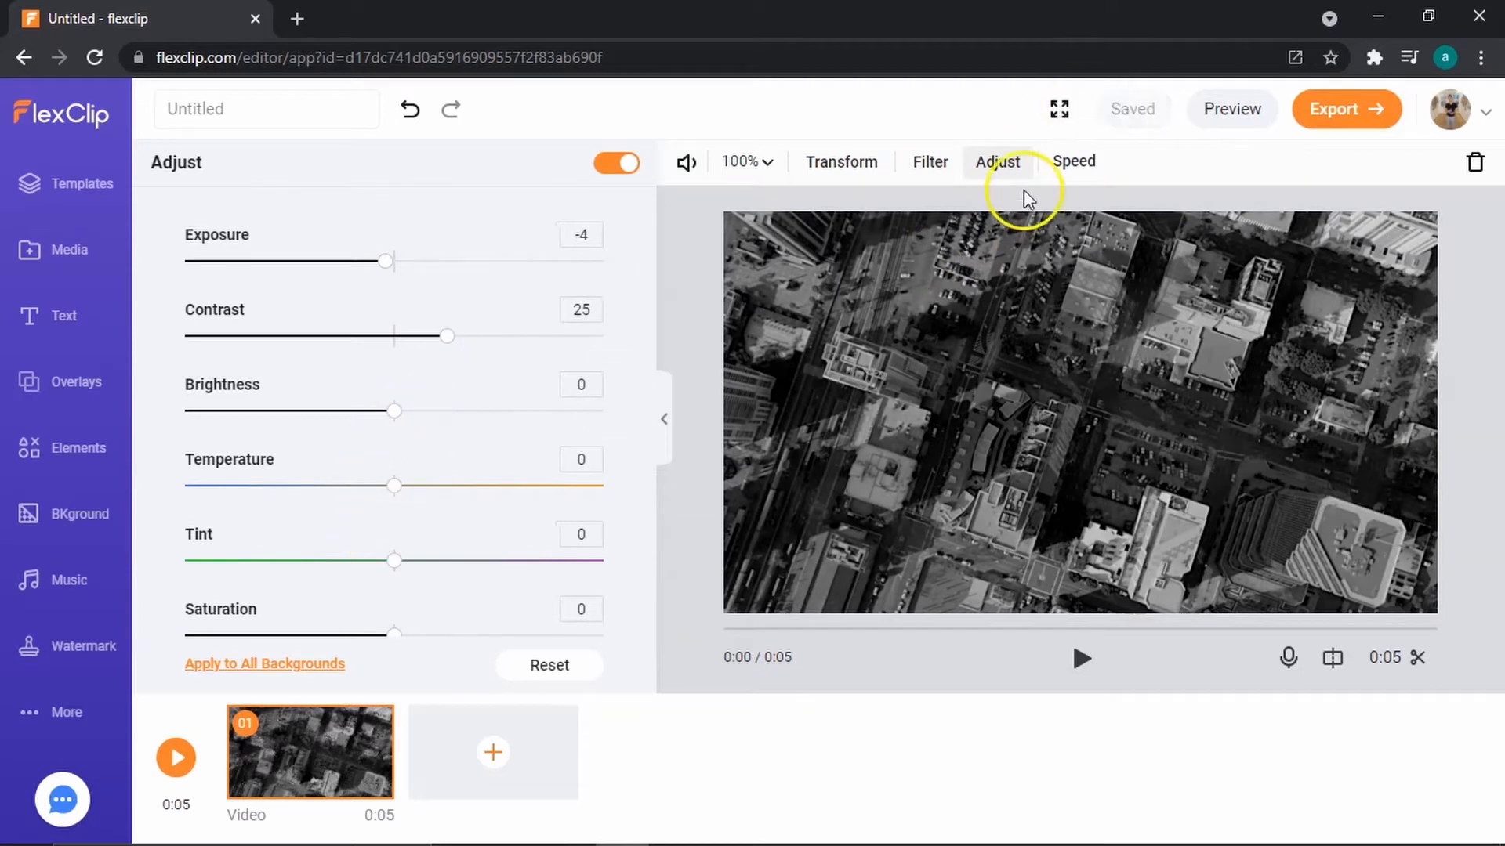
View the playback speed options for the city clip, leaving the speed at 1x.
click(1071, 168)
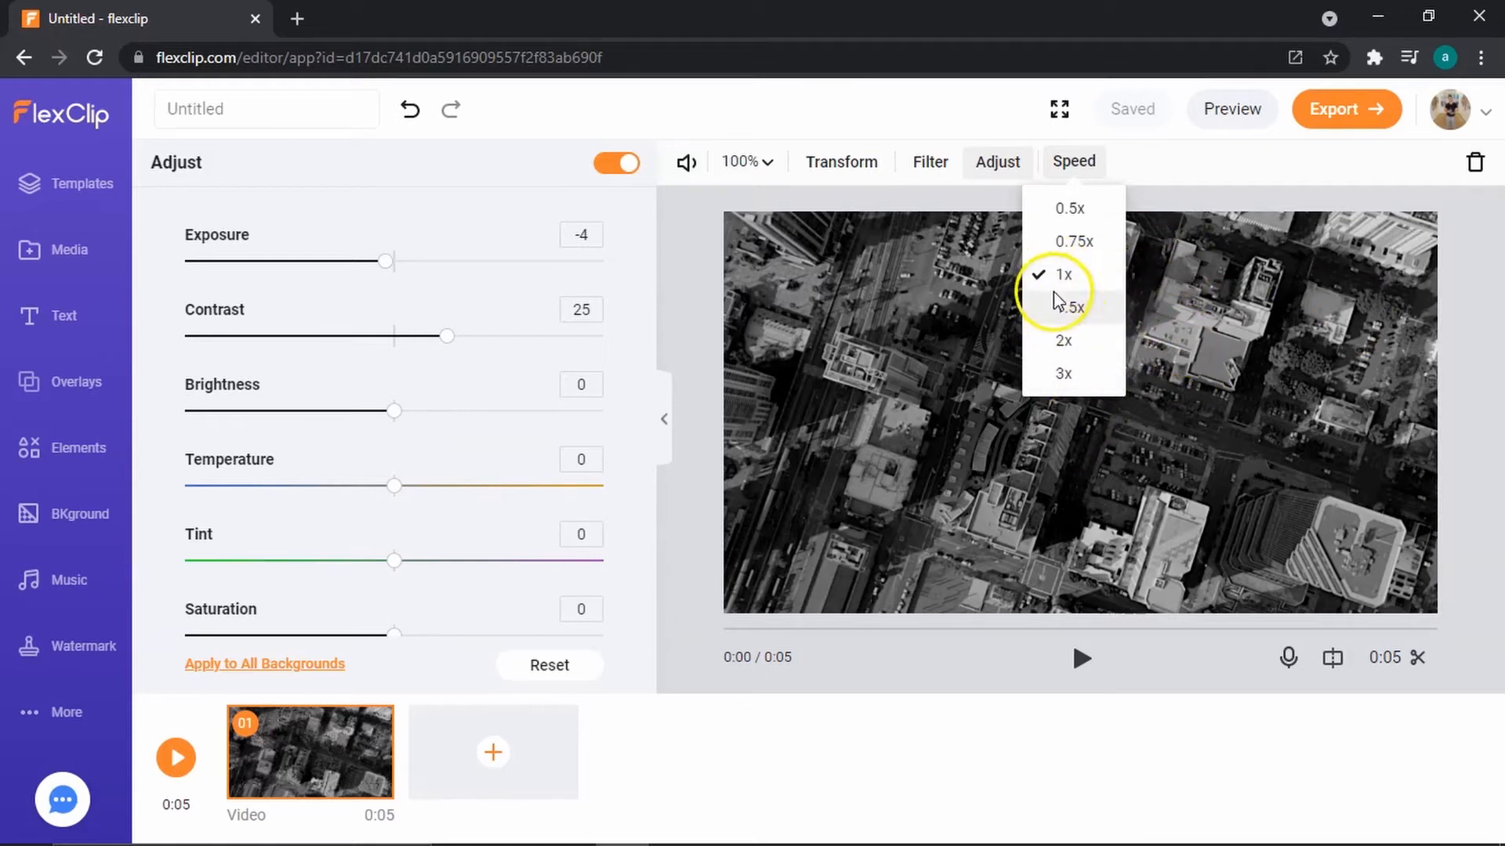
click(1161, 162)
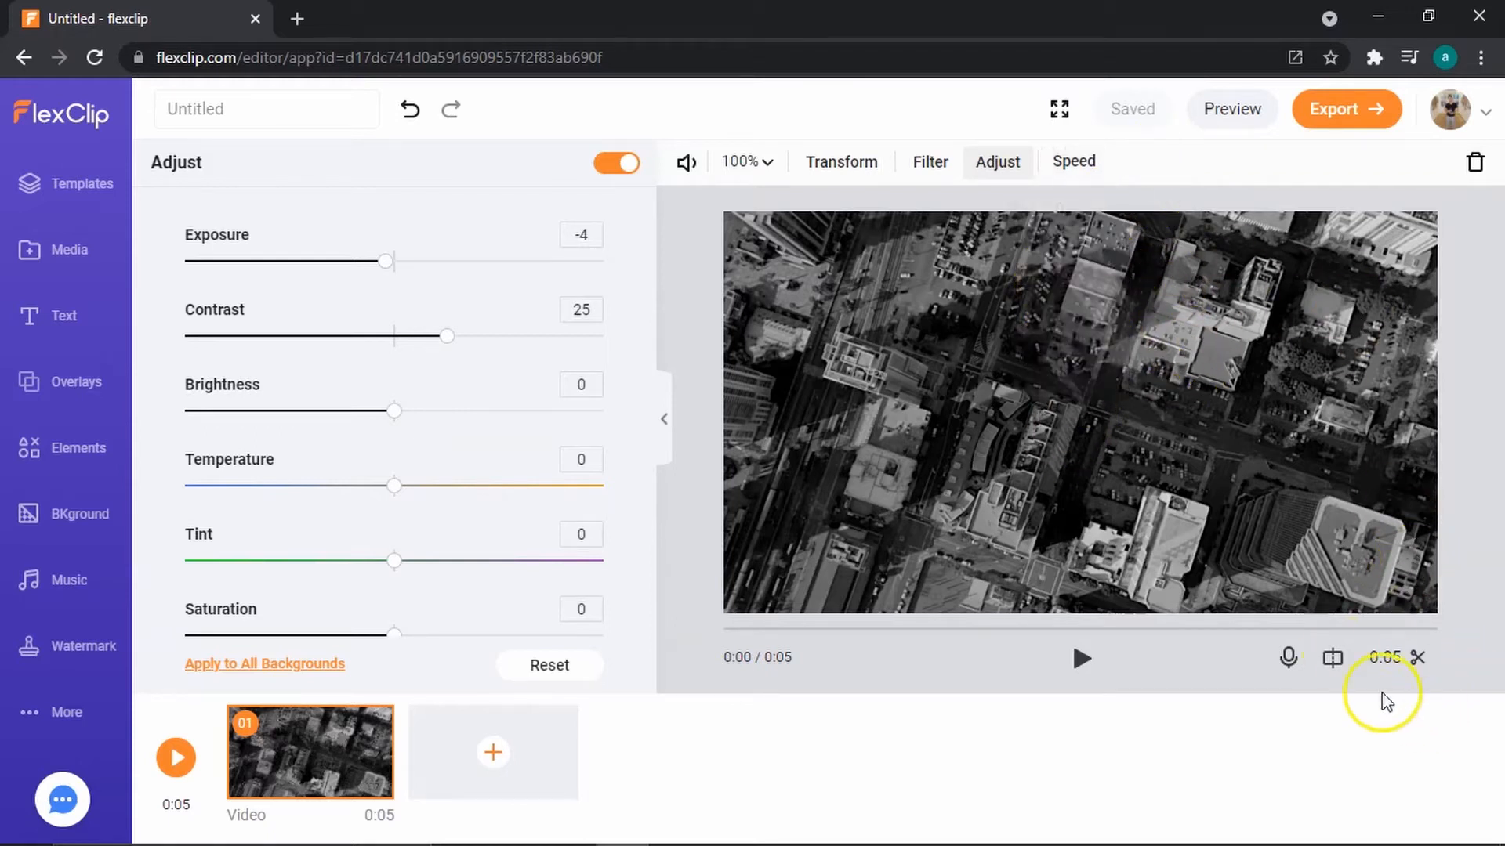
Try a split point at 0:02.36 in the city clip and leave the split tool without splitting.
click(1333, 659)
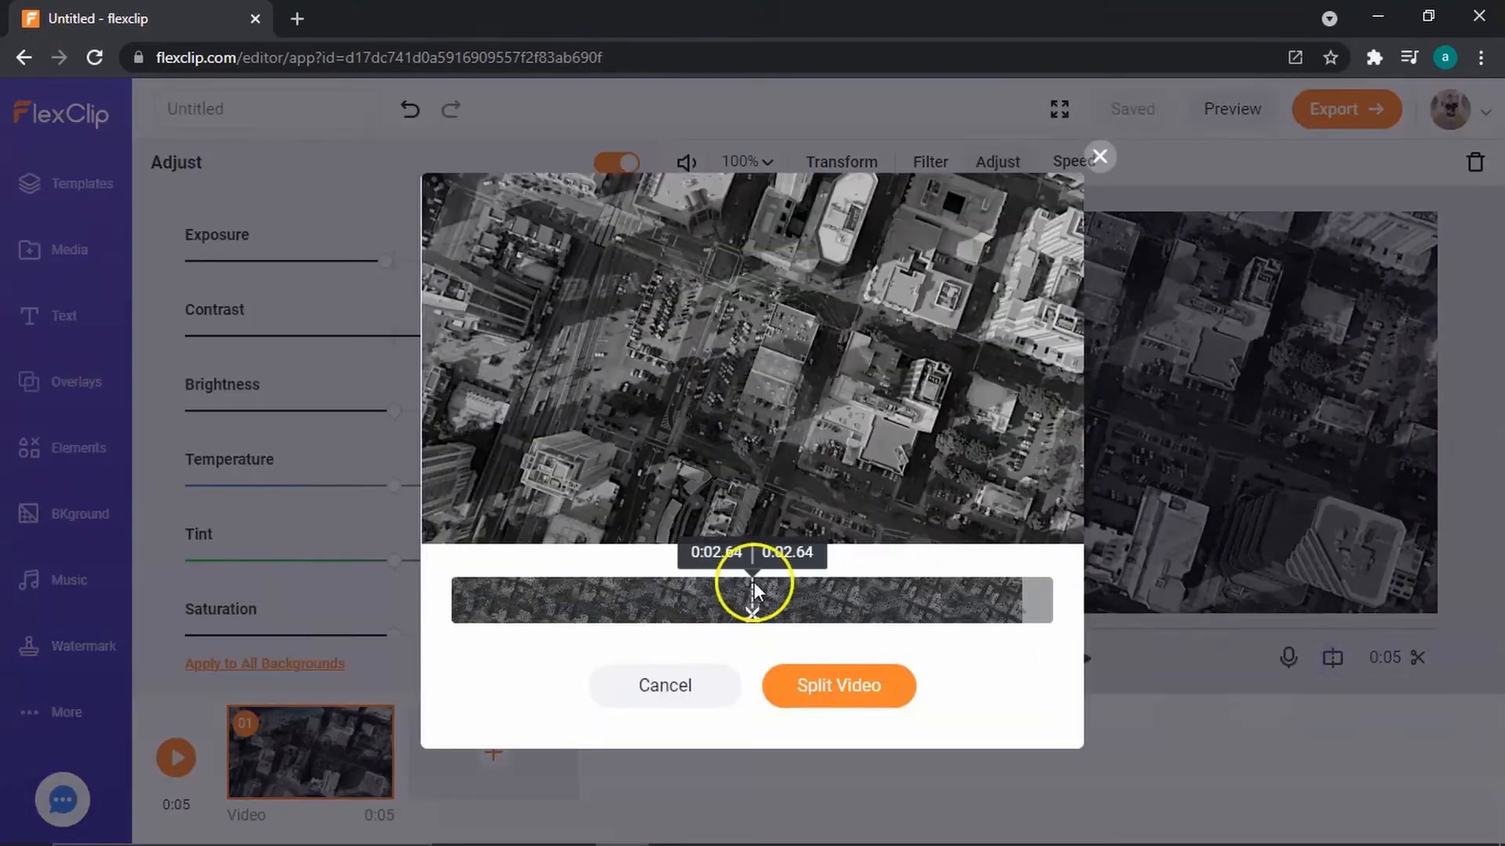
drag(754, 615, 721, 619)
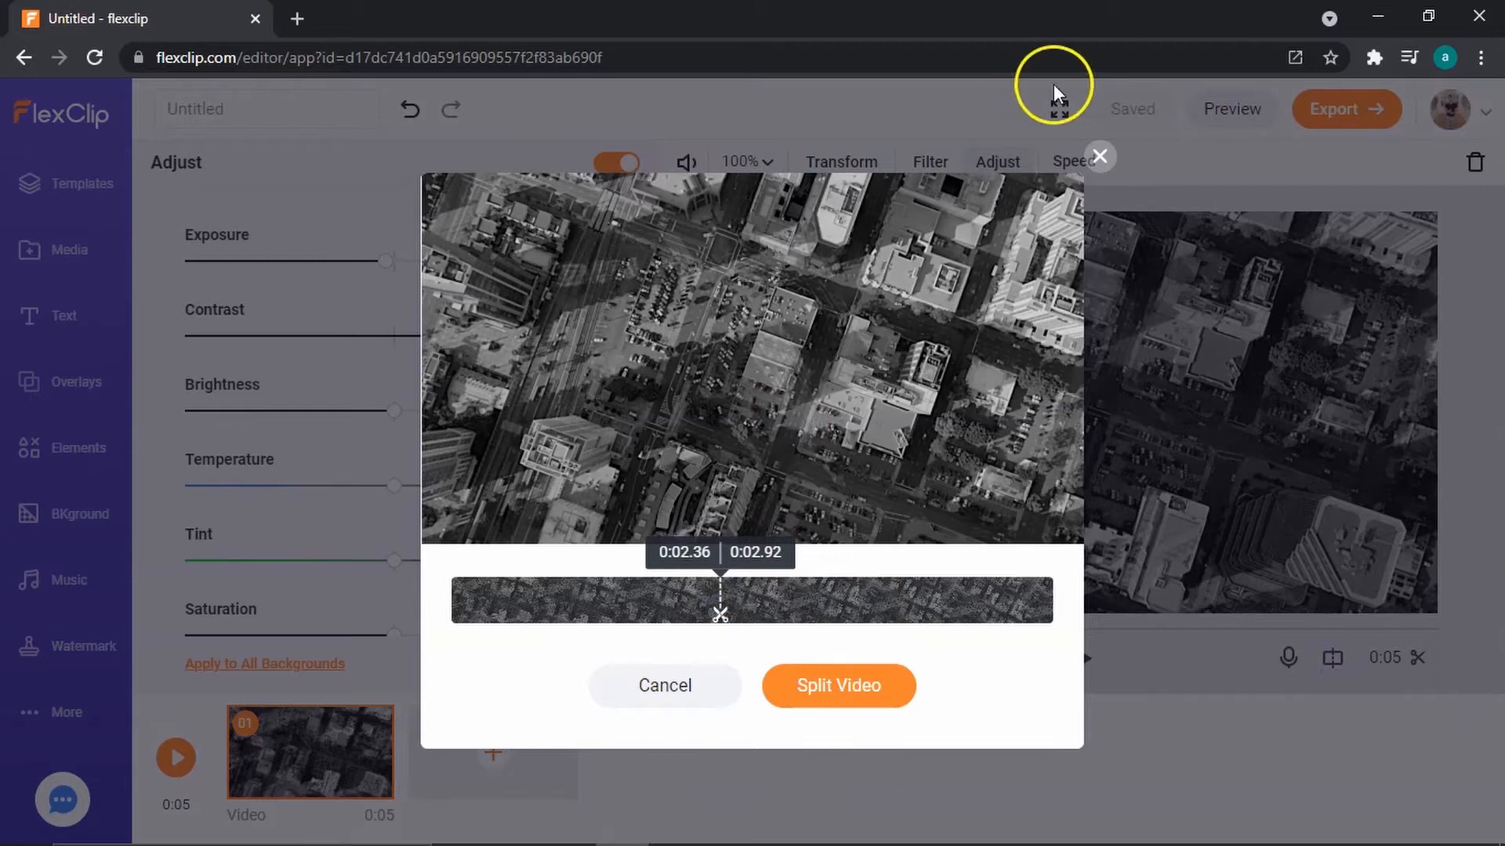
click(1103, 165)
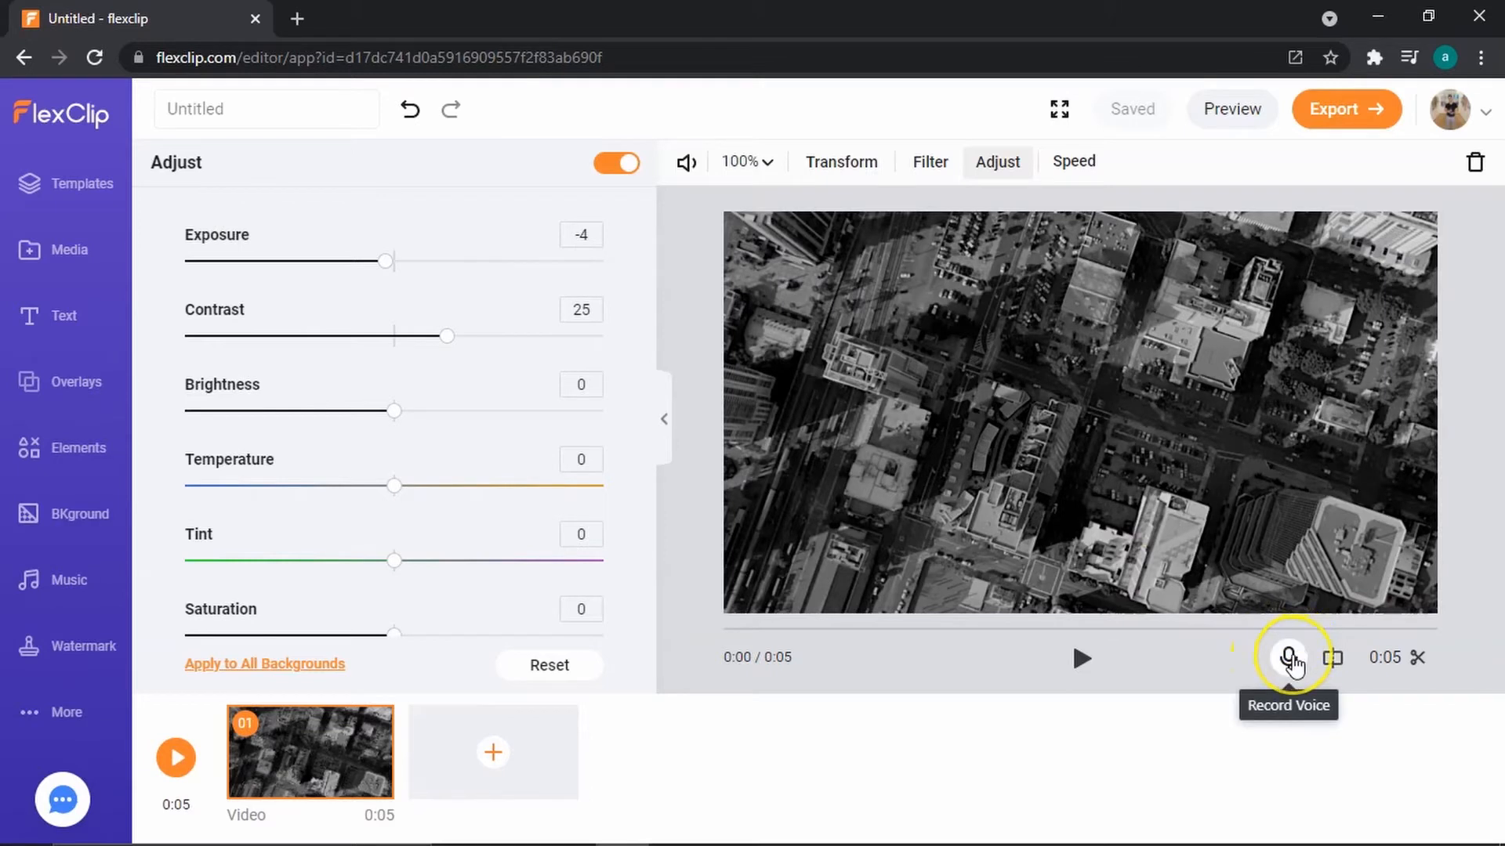
Add the Center Line dynamic text to the storyboard with the title "Big City" and the subtitle "Life".
click(63, 322)
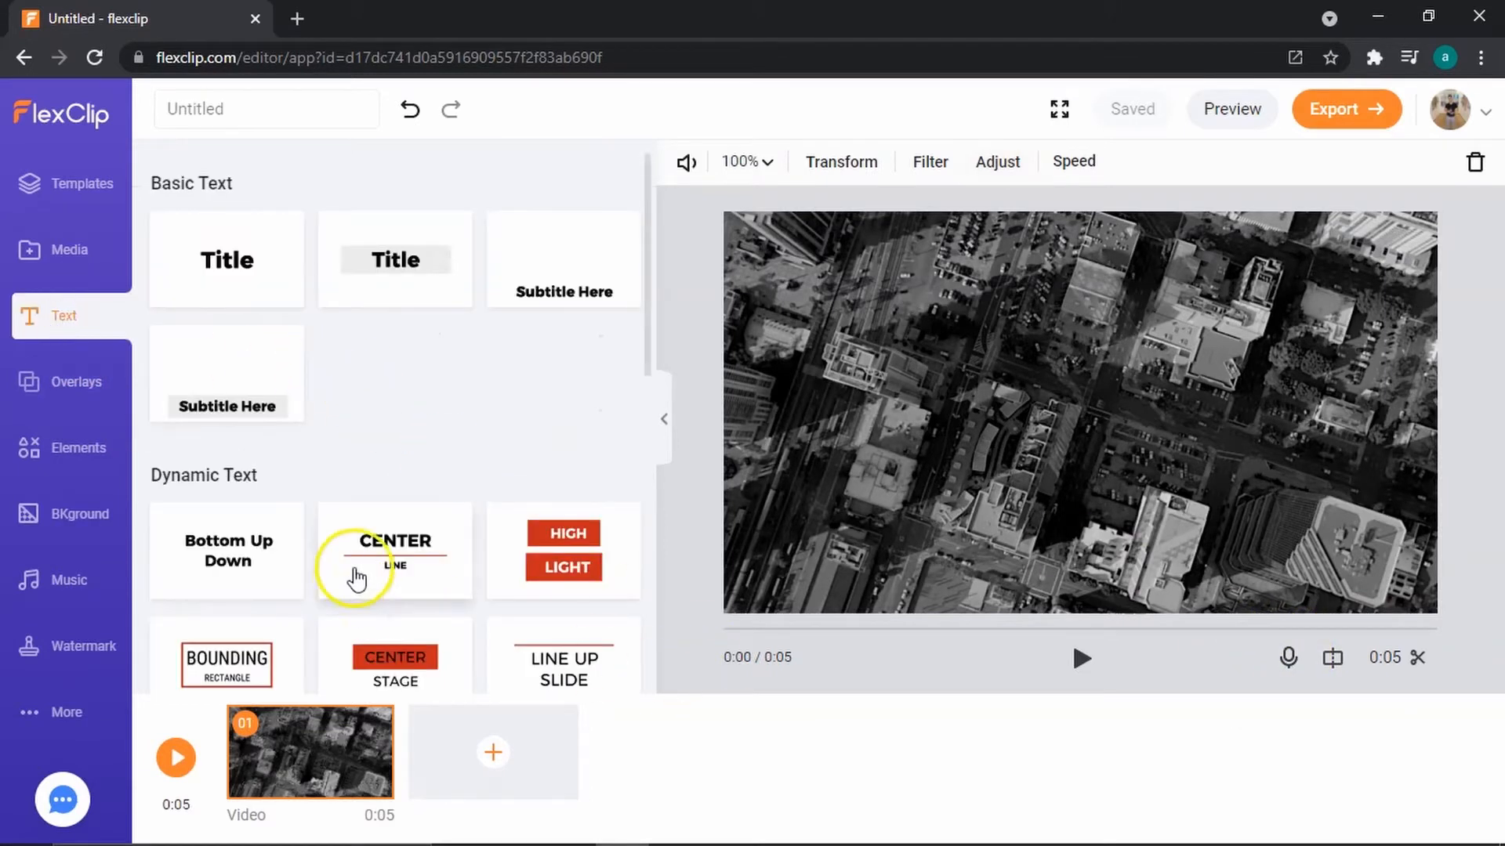
scroll(377, 558, down, 3)
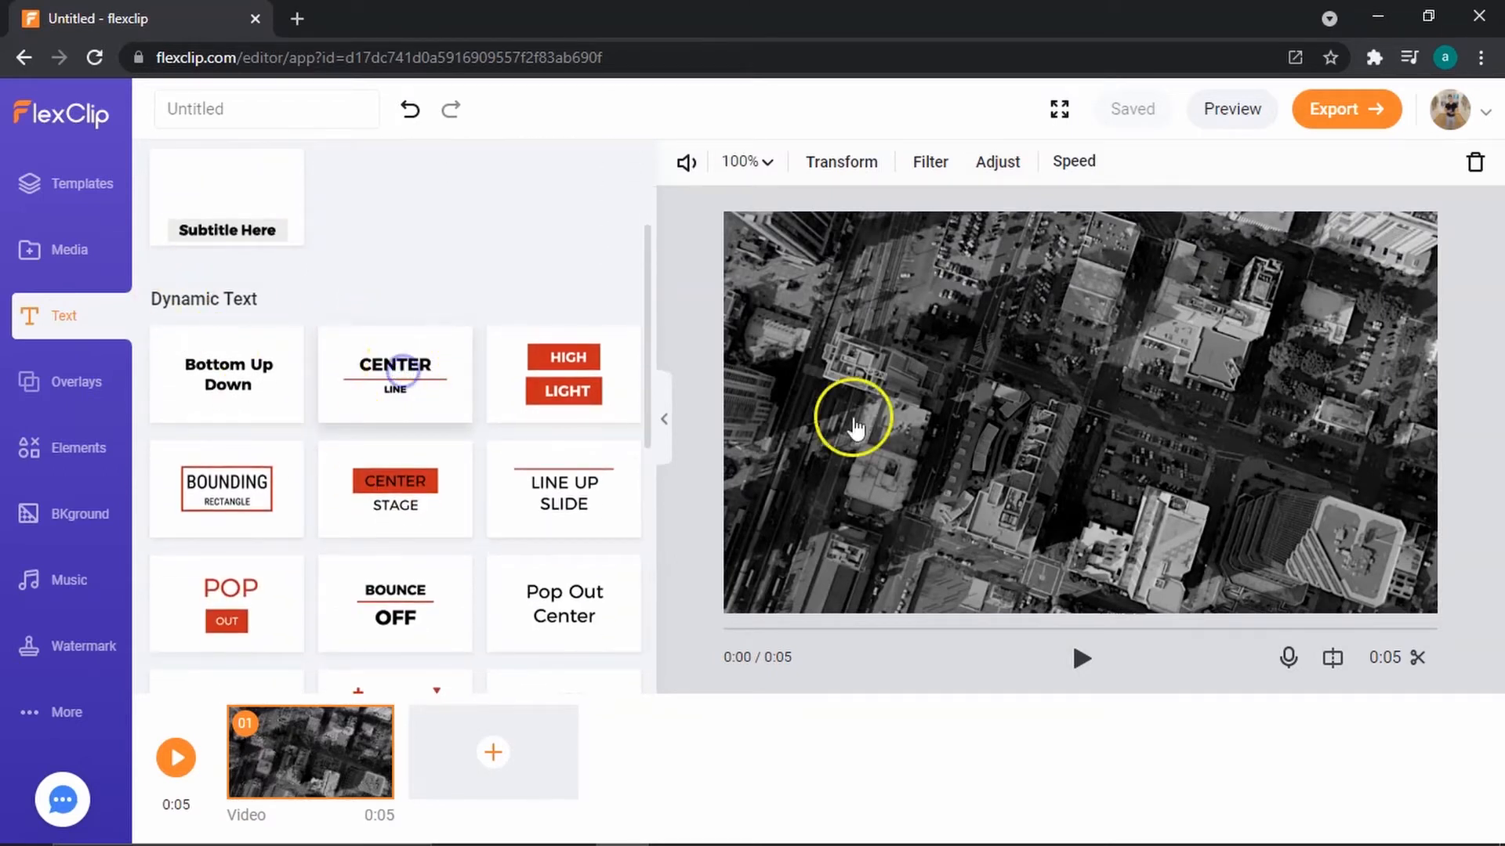
triple_click(542, 411)
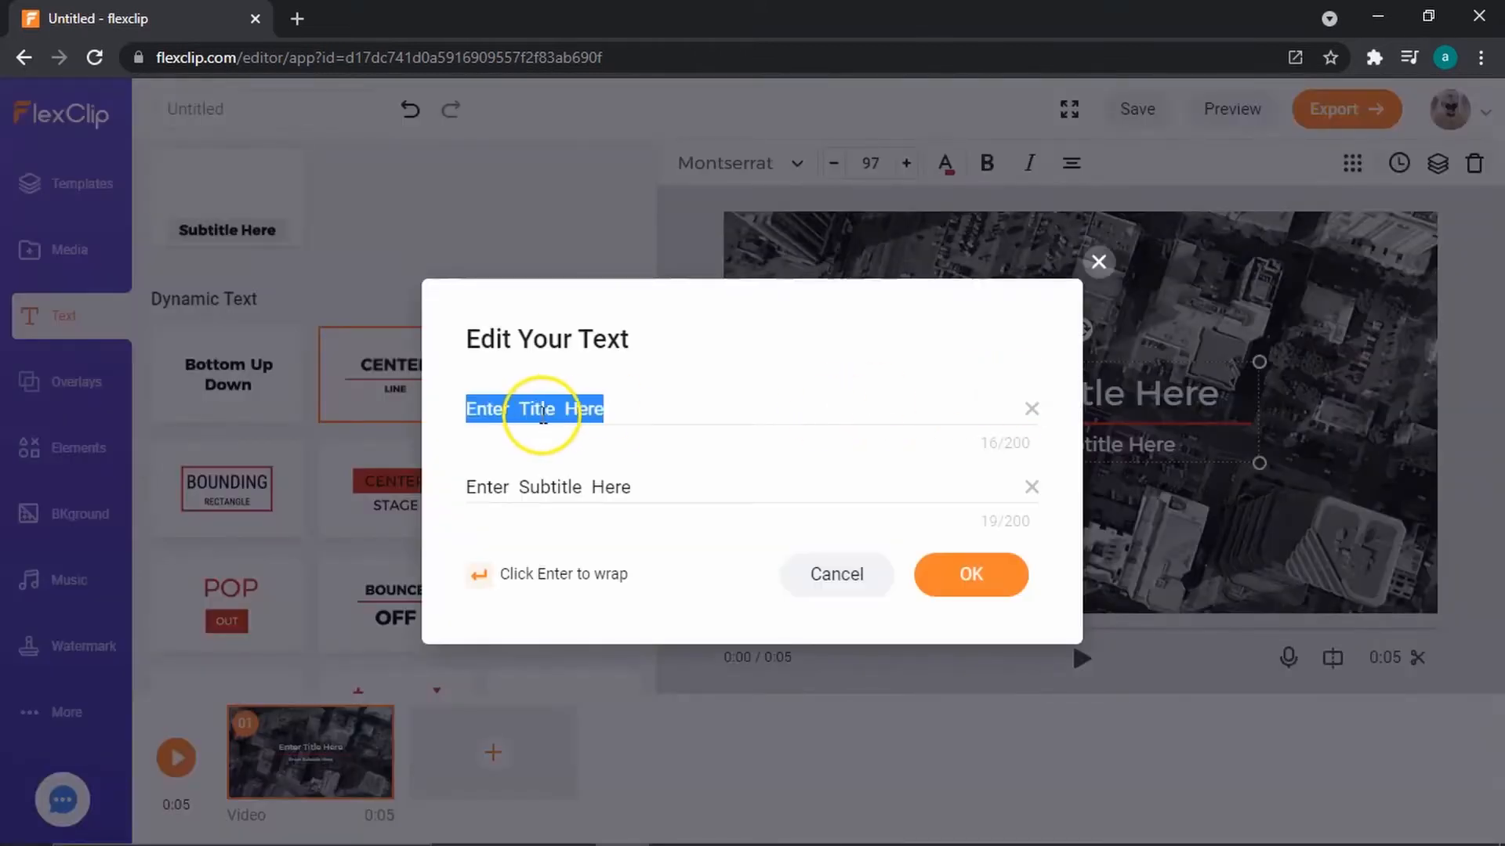
text(Big City)
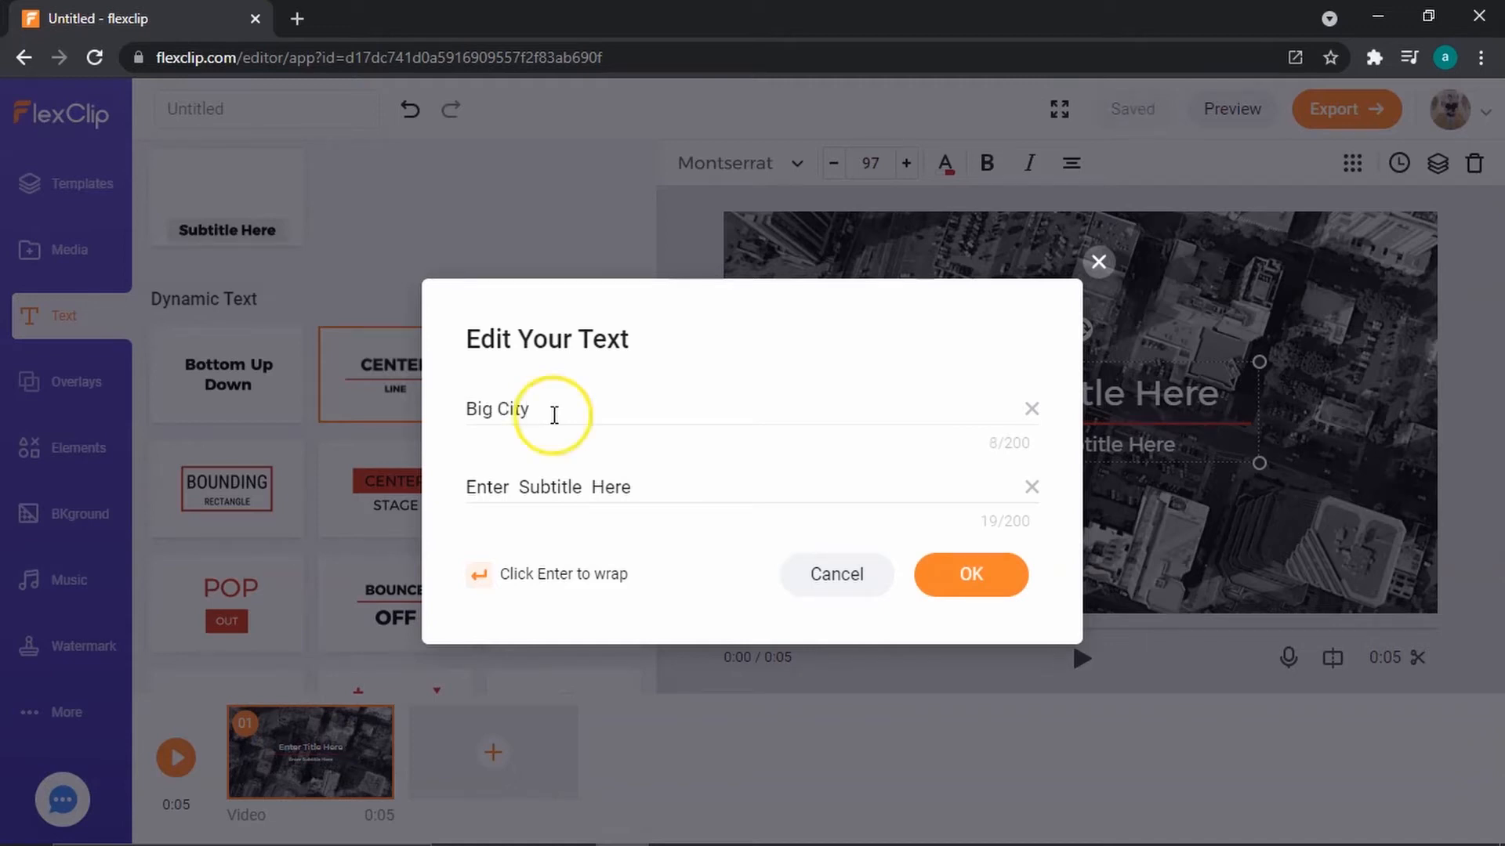
triple_click(648, 488)
text(Life)
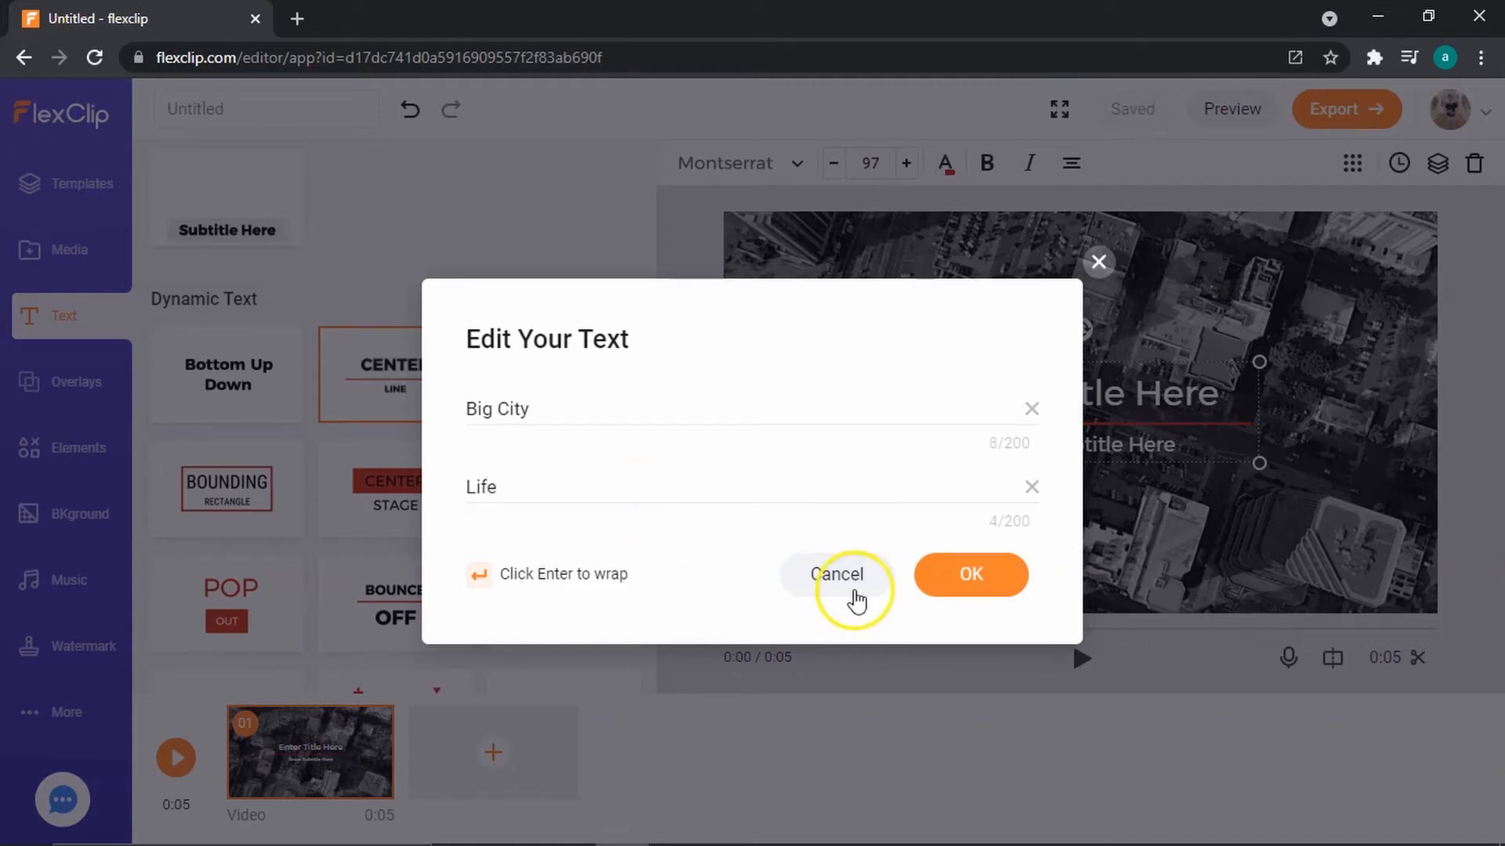
click(961, 578)
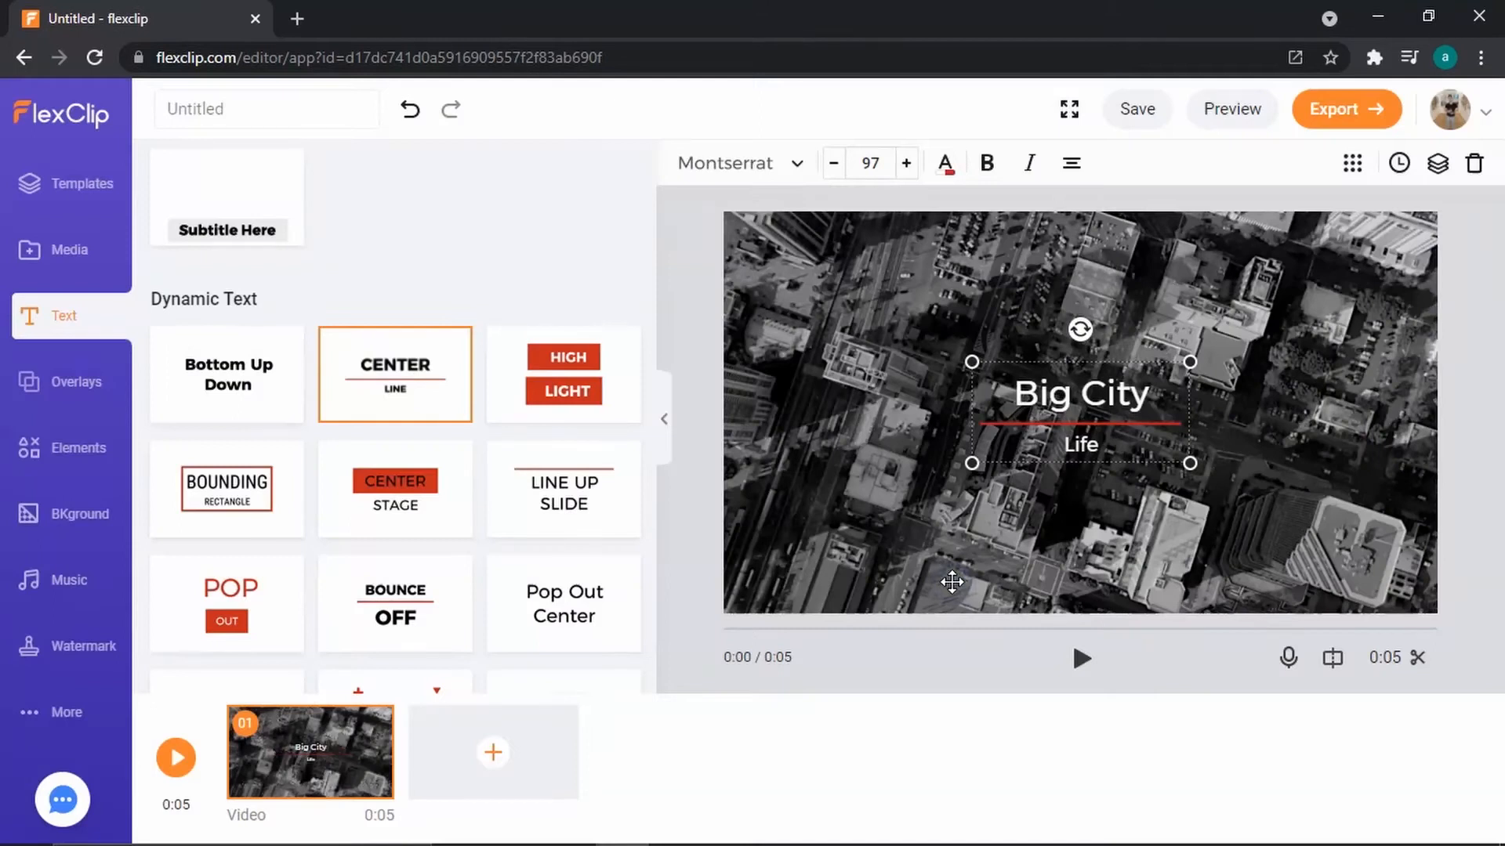
Try the Roboto Condensed font on the Big City text.
click(798, 163)
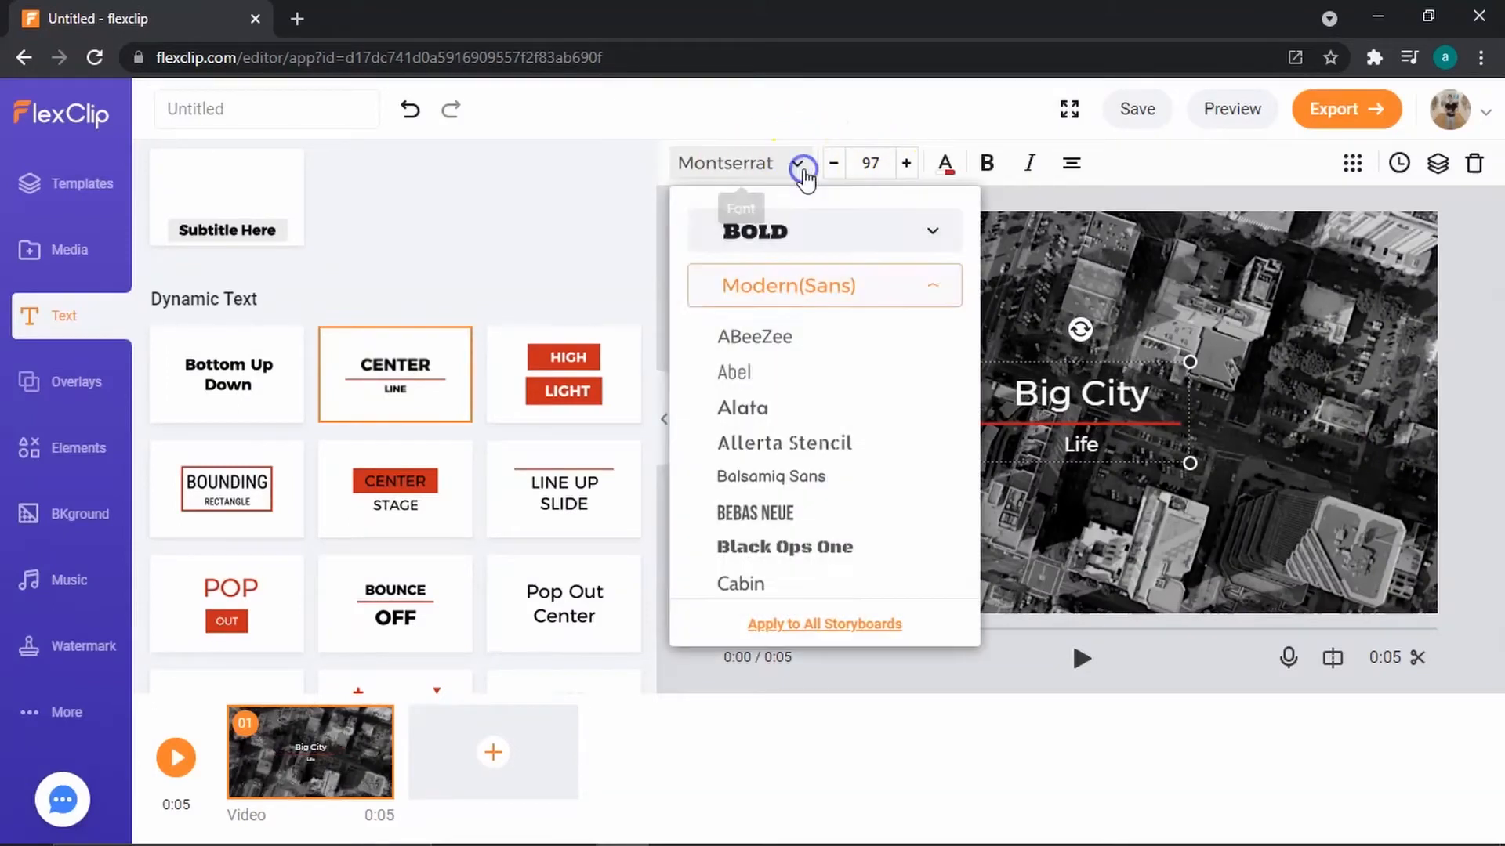
scroll(821, 396, down, 5)
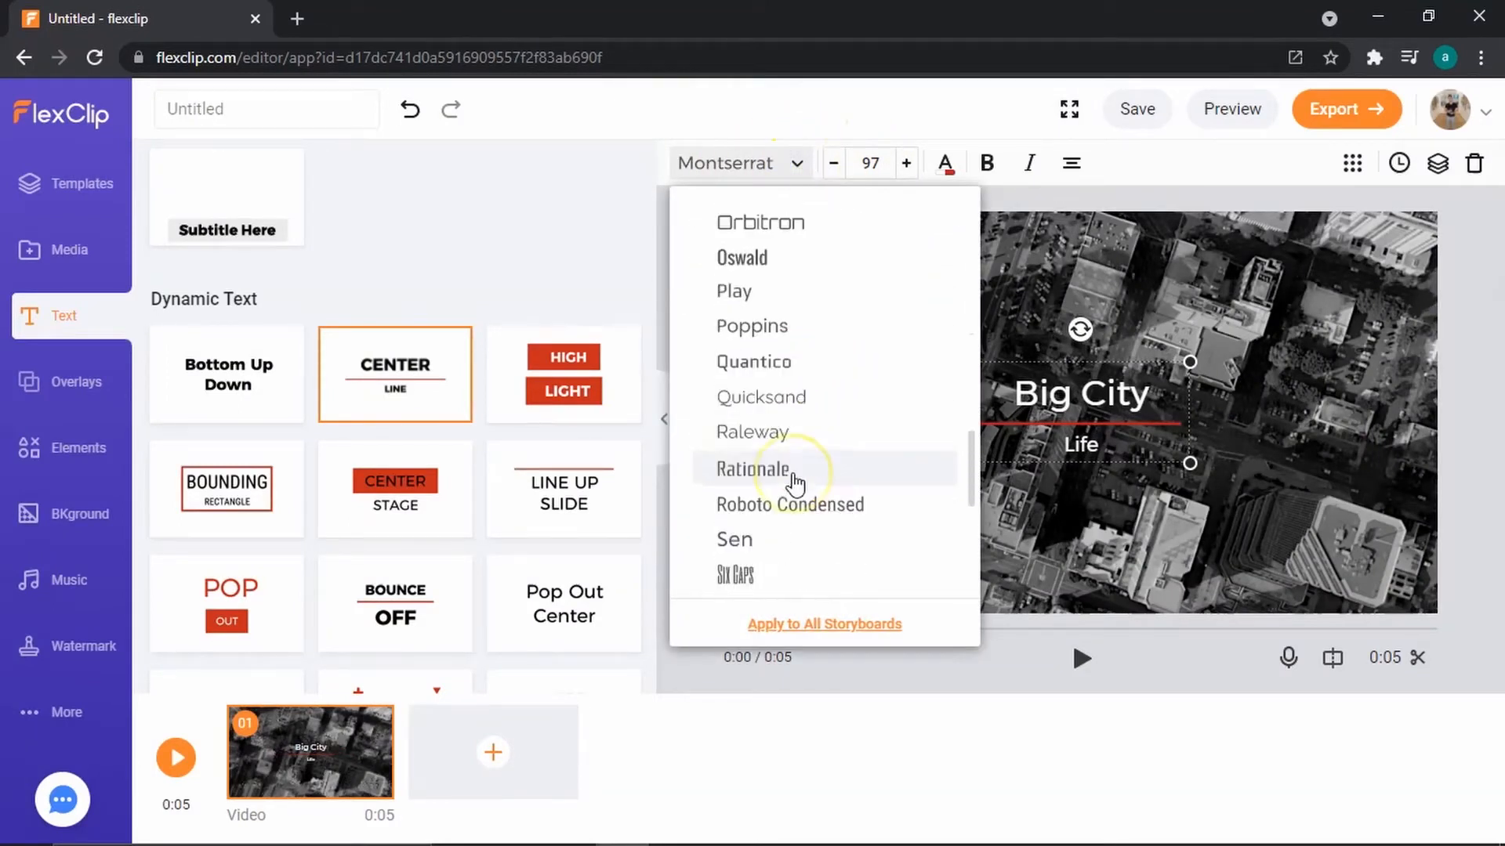
click(818, 489)
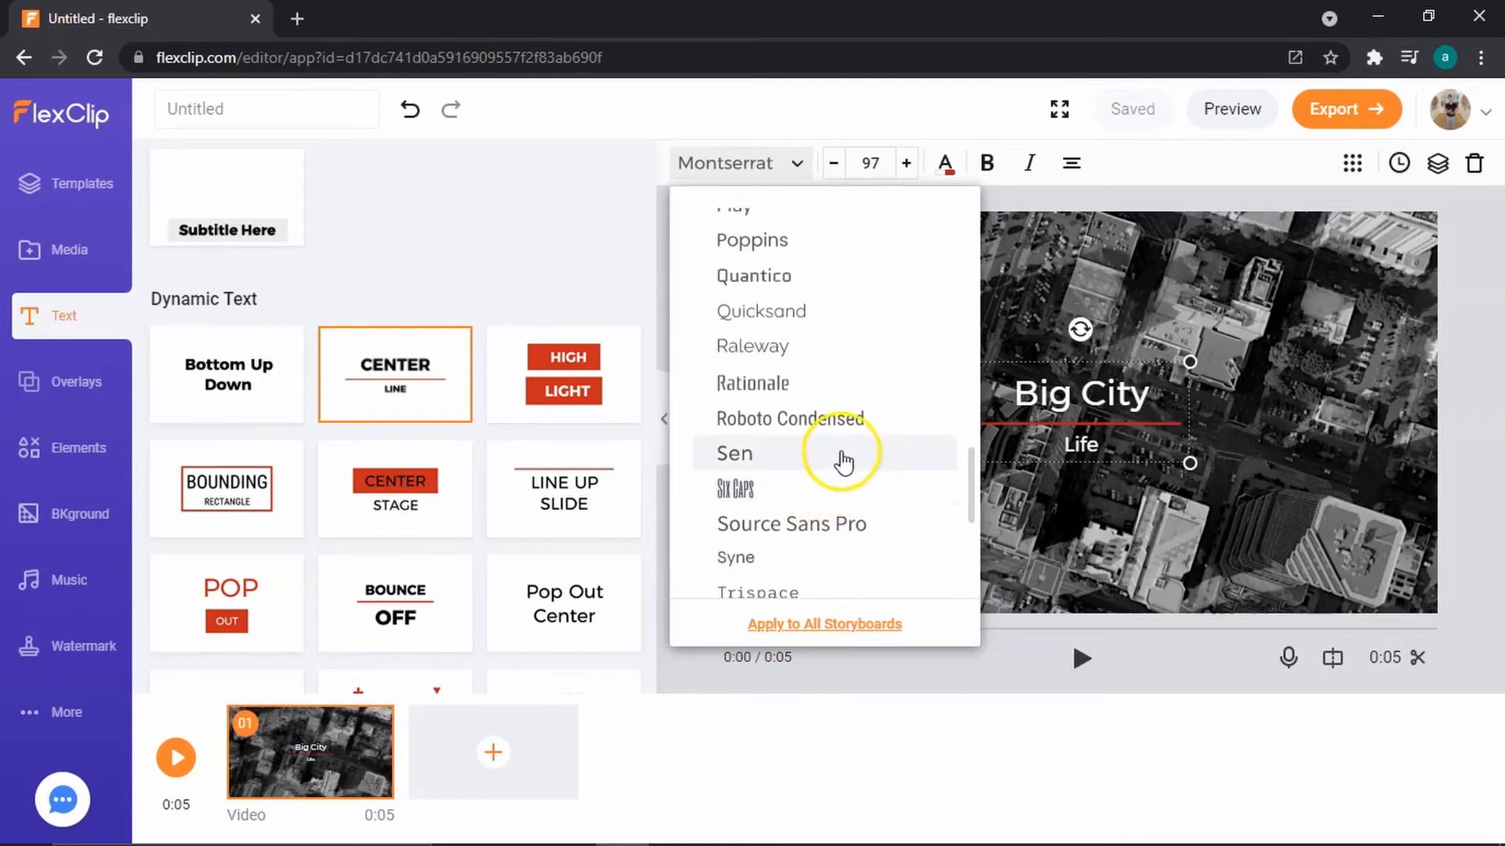
scroll(843, 473, up, 3)
scroll(831, 467, down, 3)
click(825, 458)
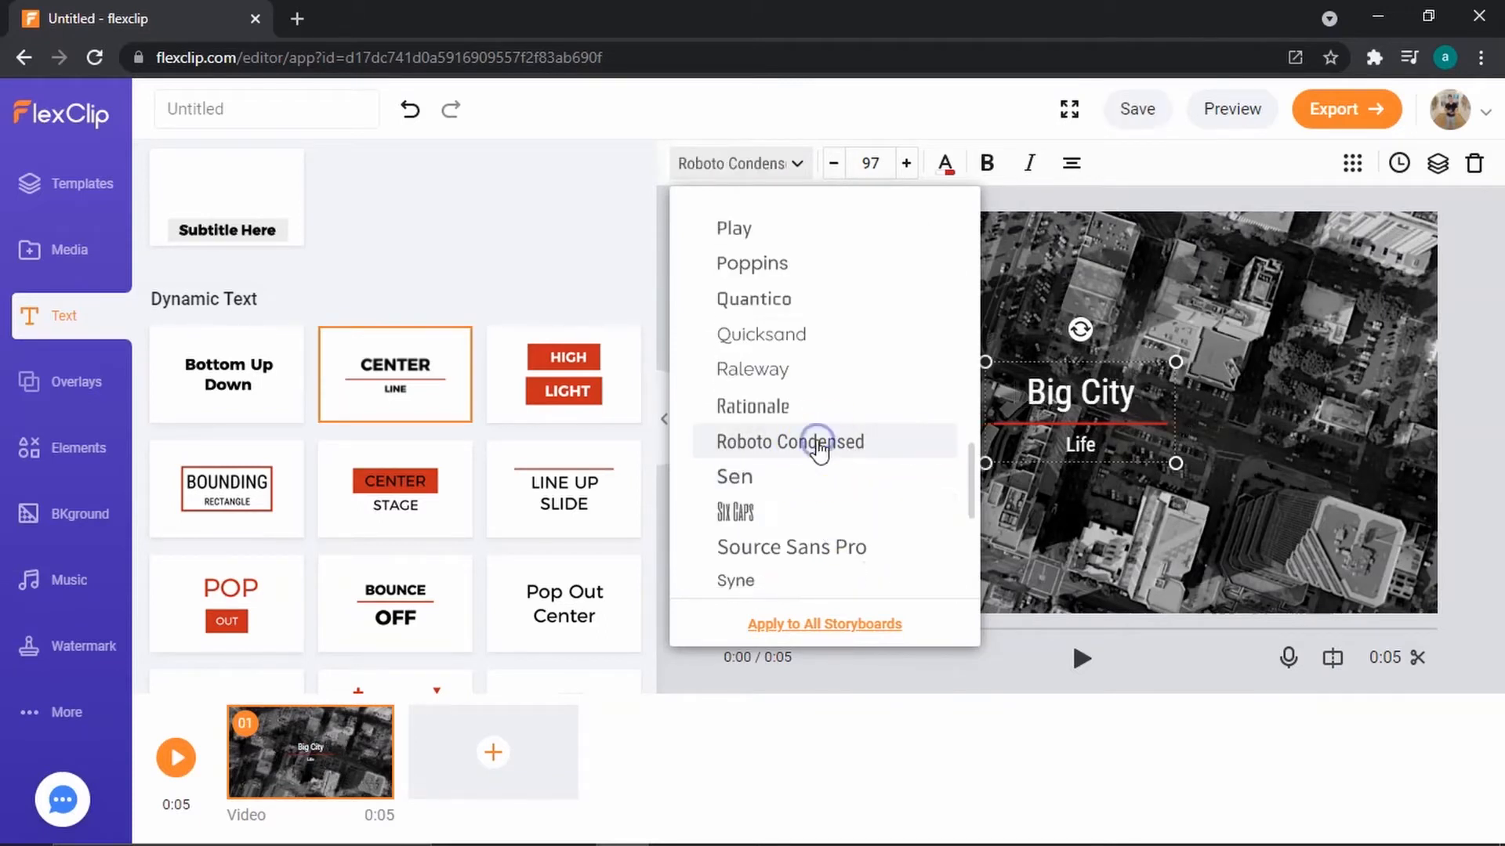
click(1180, 356)
Enlarge the Big City text to font size 160.
click(906, 165)
click(906, 164)
click(907, 165)
click(908, 165)
click(908, 164)
click(908, 165)
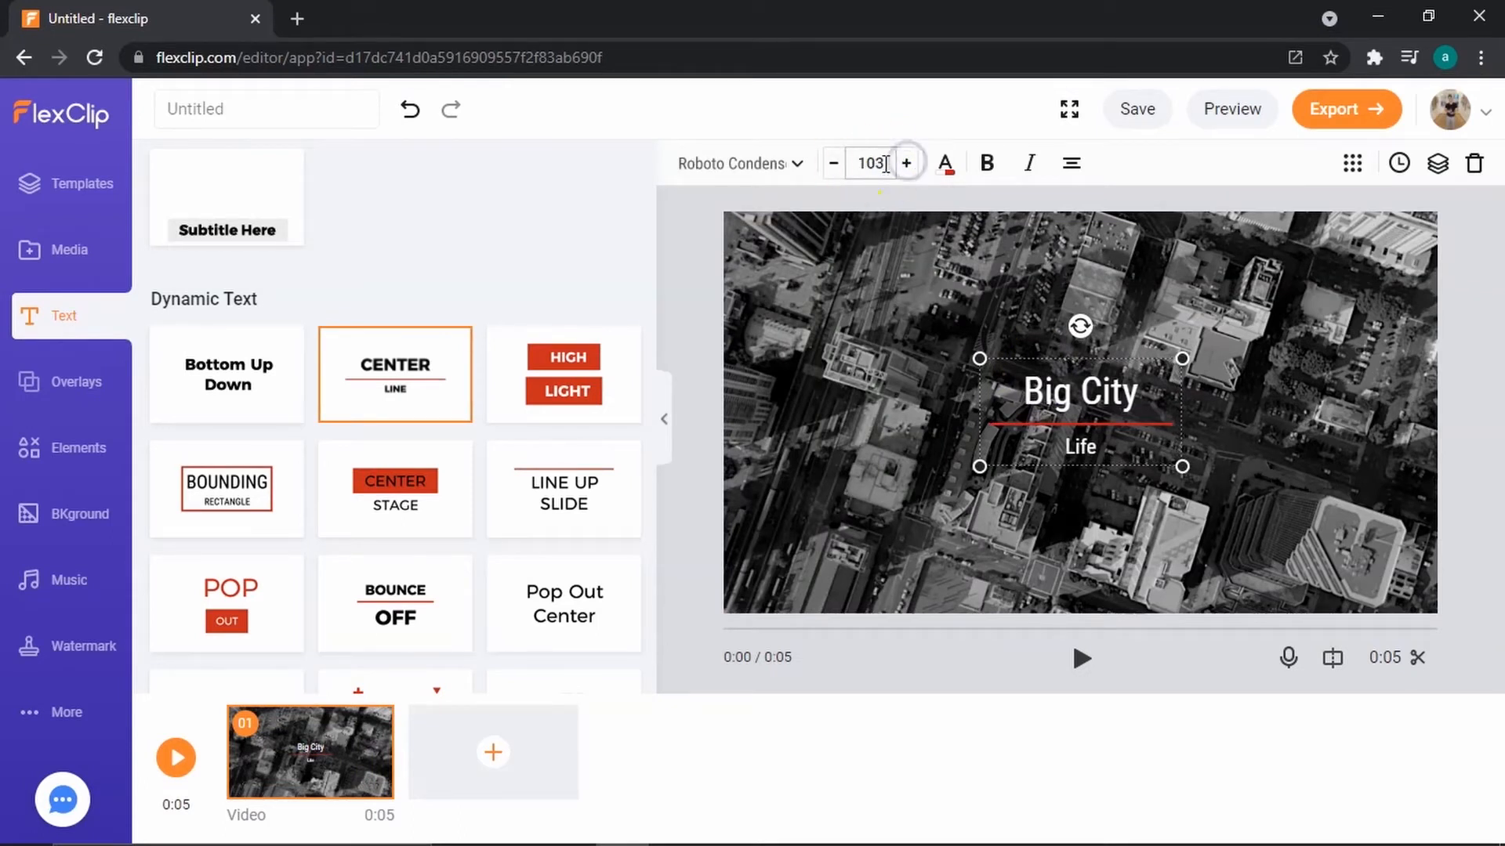
click(877, 163)
scroll(873, 474, down, 2)
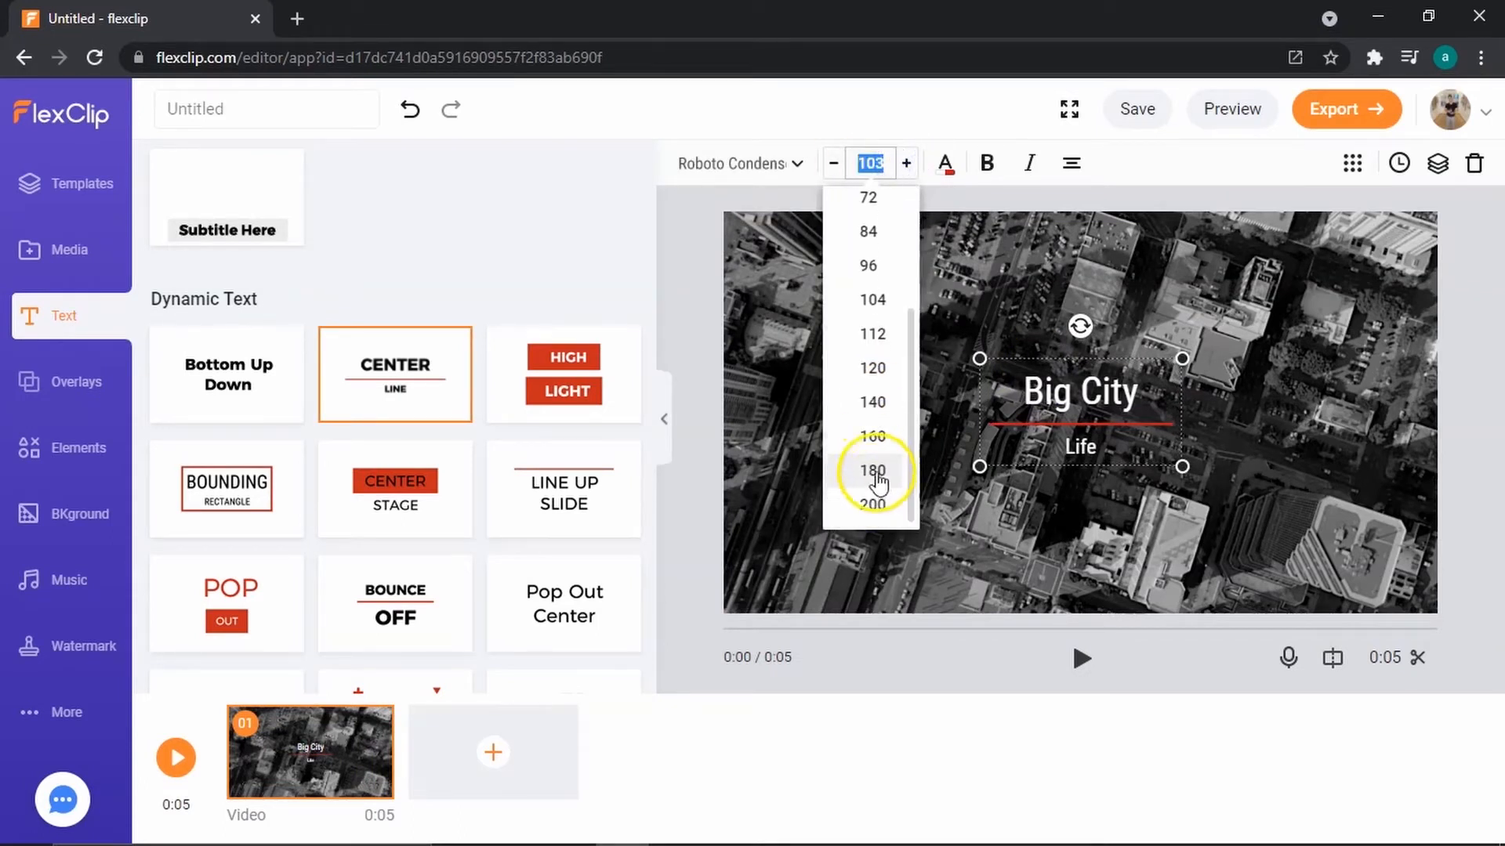
click(873, 404)
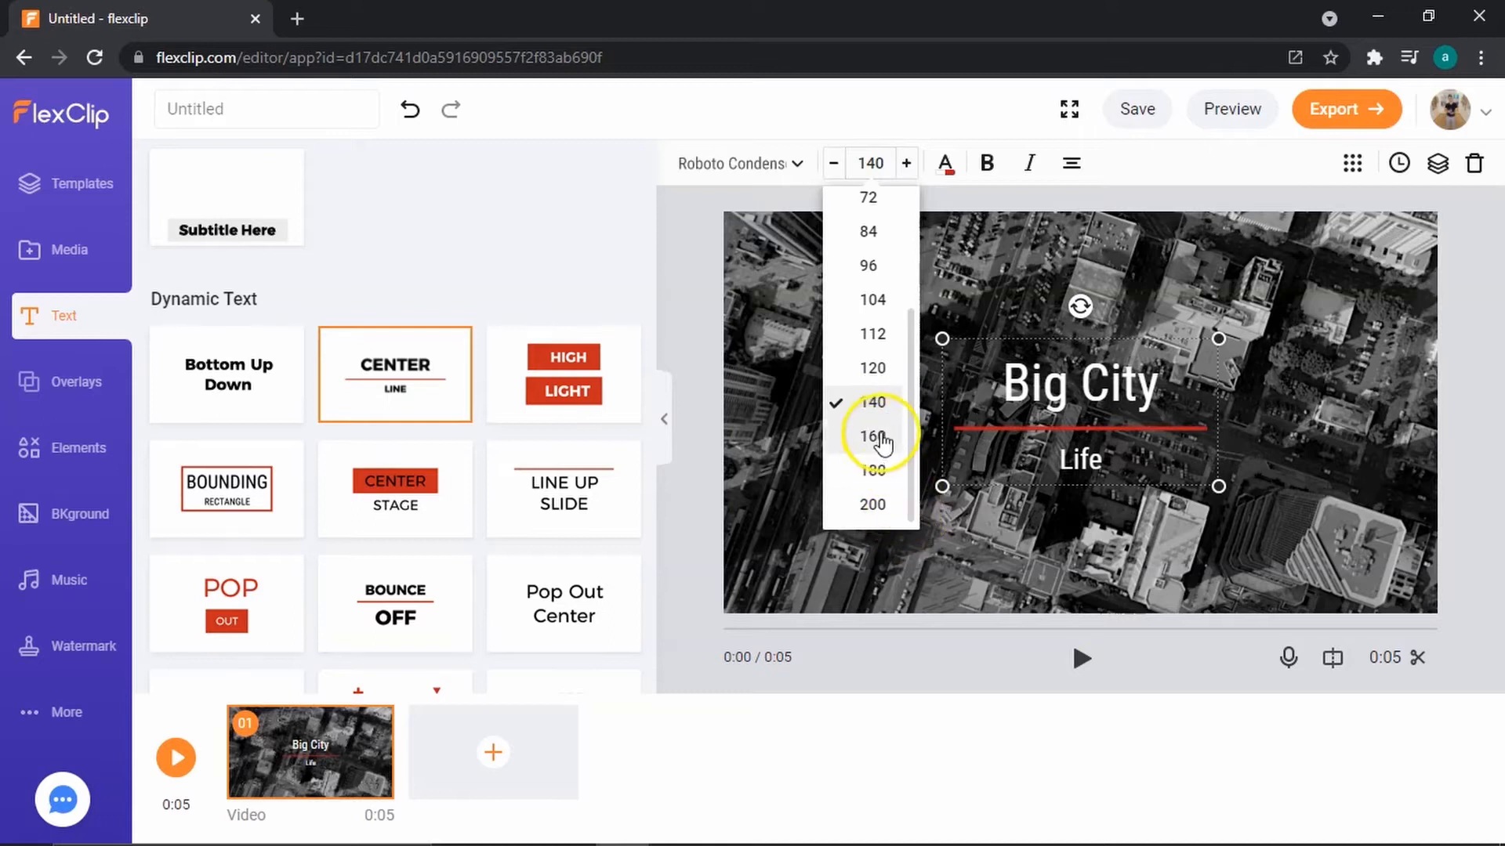
click(876, 437)
Set the font of the Big City text to Montserrat.
click(787, 163)
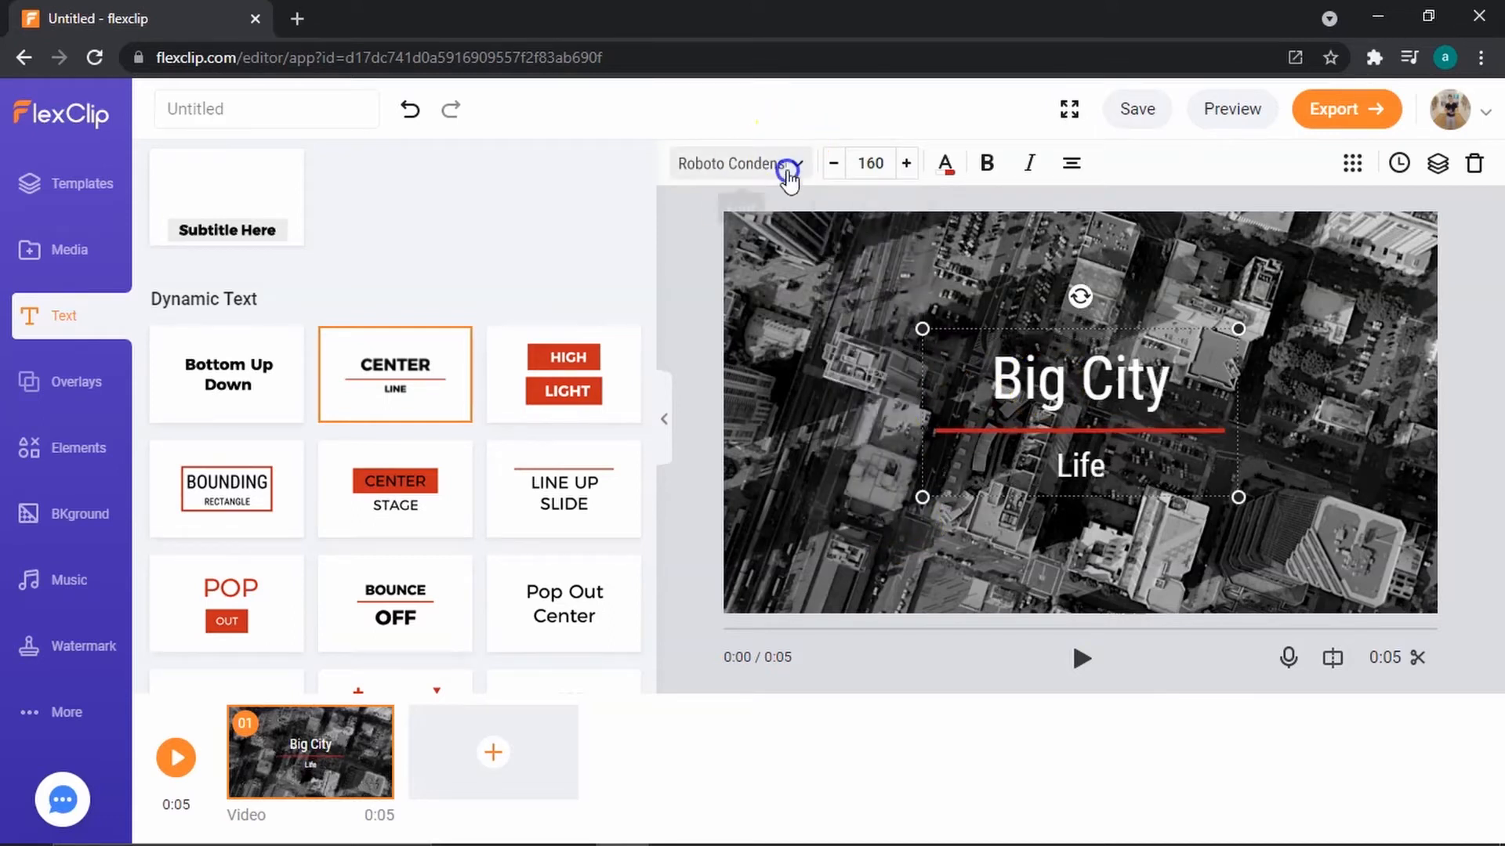
scroll(775, 353, down, 6)
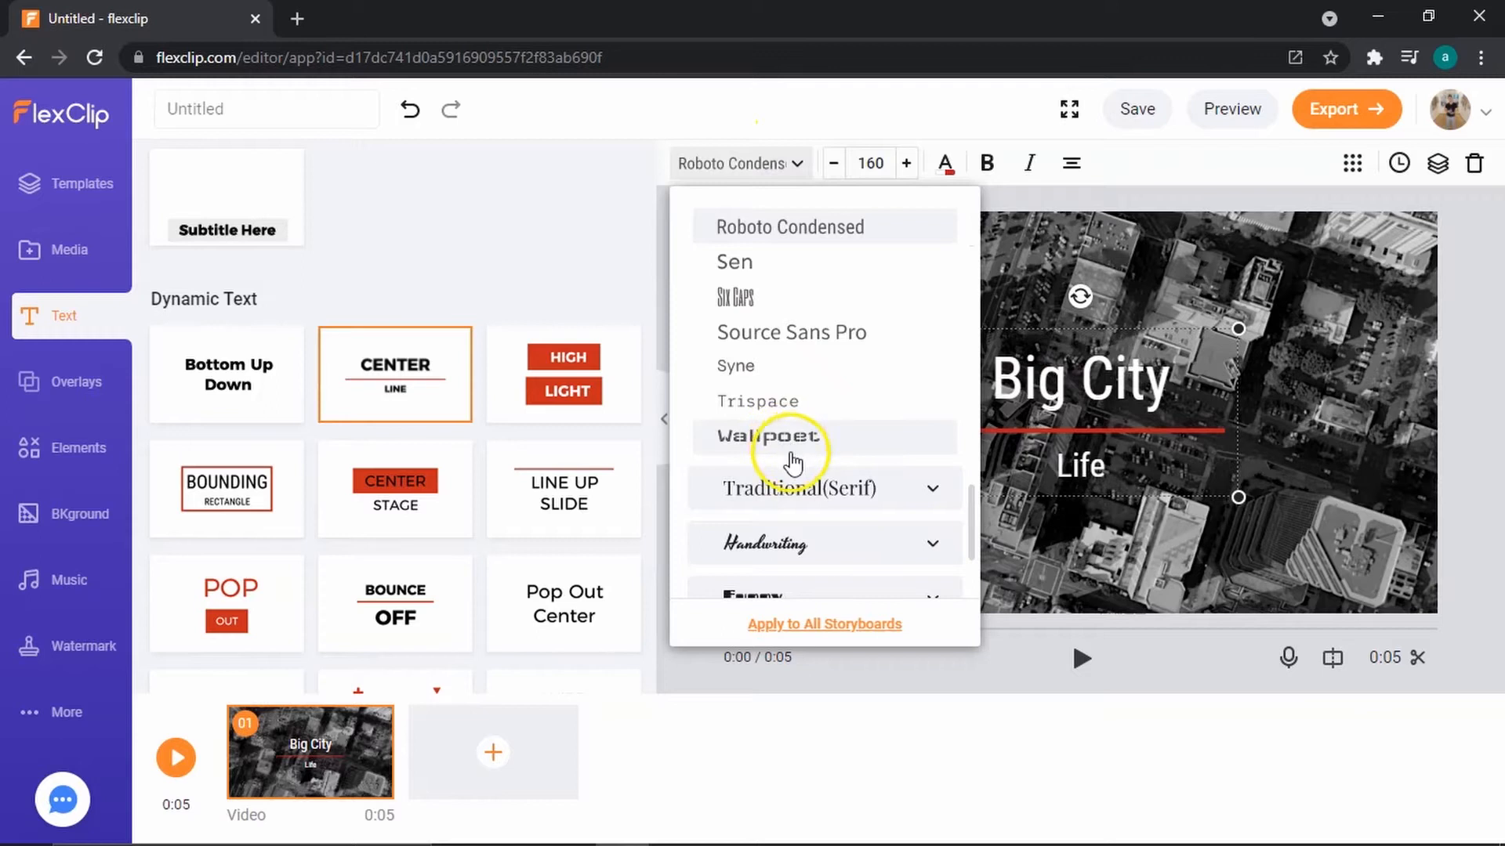
scroll(793, 447, down, 3)
scroll(806, 481, up, 10)
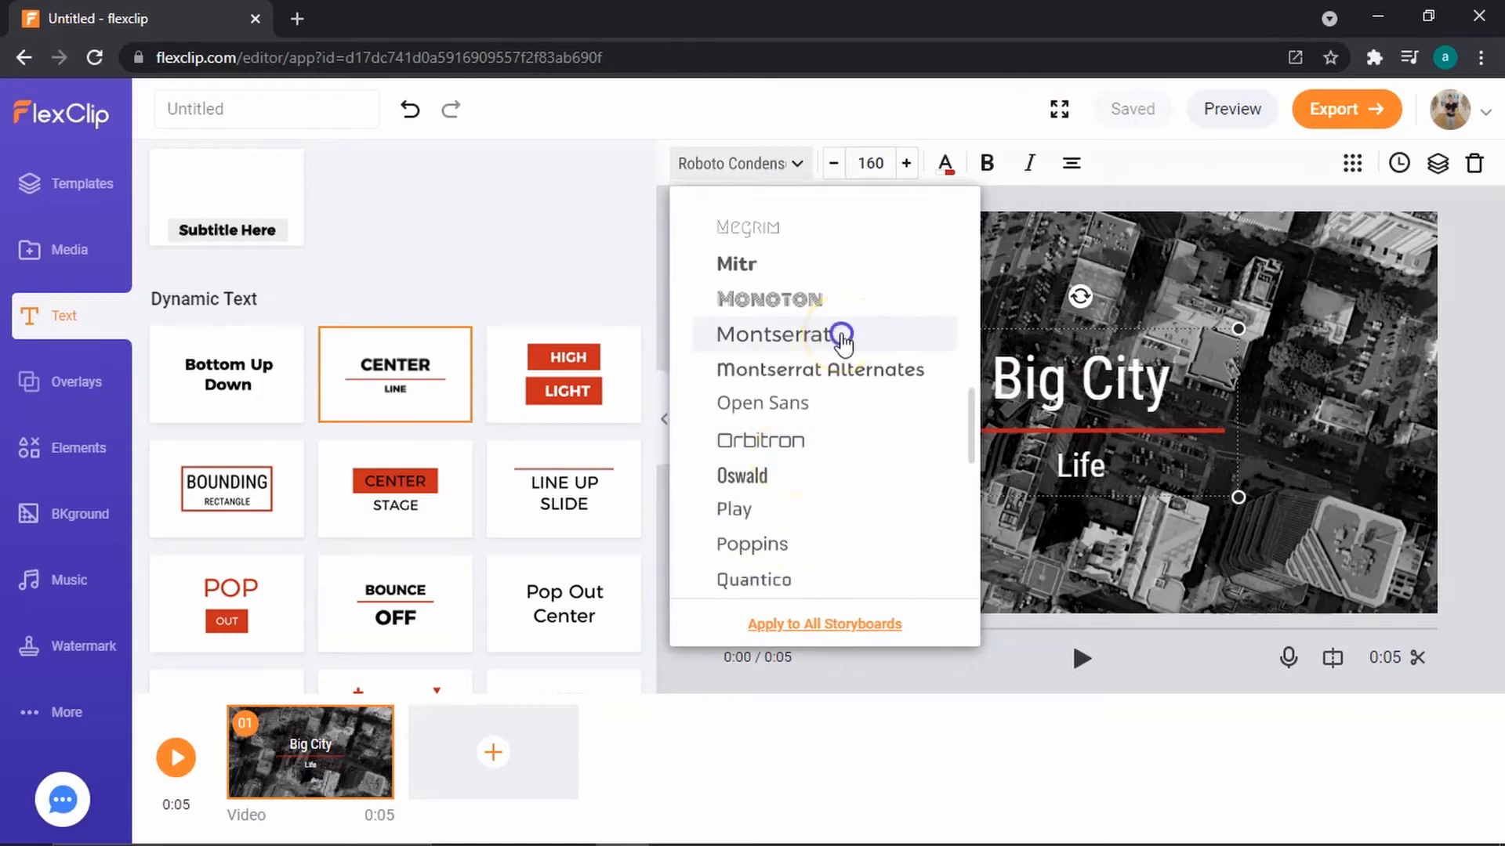
click(843, 342)
click(1008, 555)
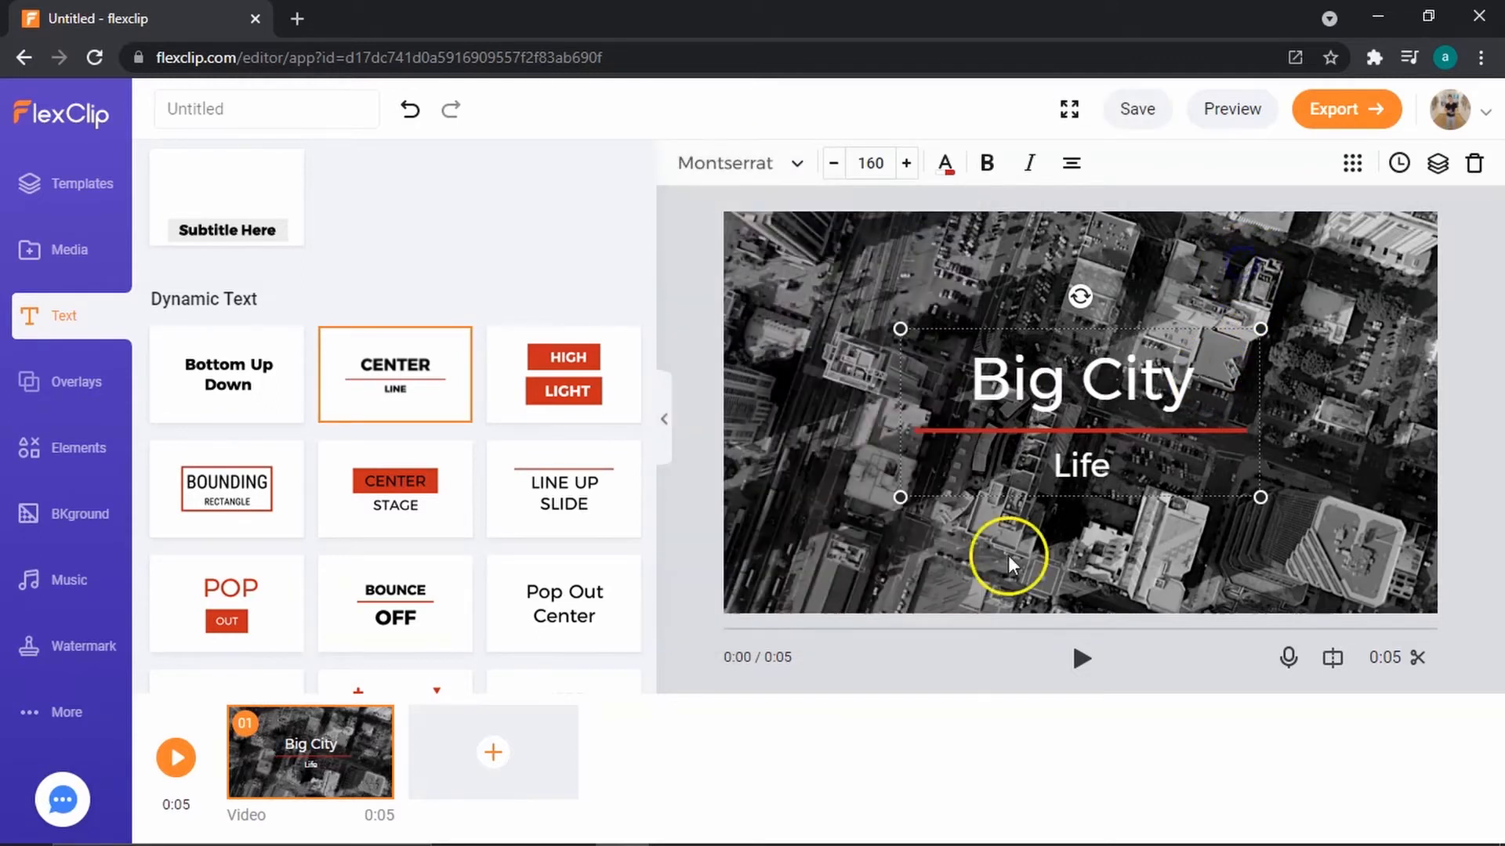
Deselect the text and play the storyboard to preview the title over the city clip.
click(821, 464)
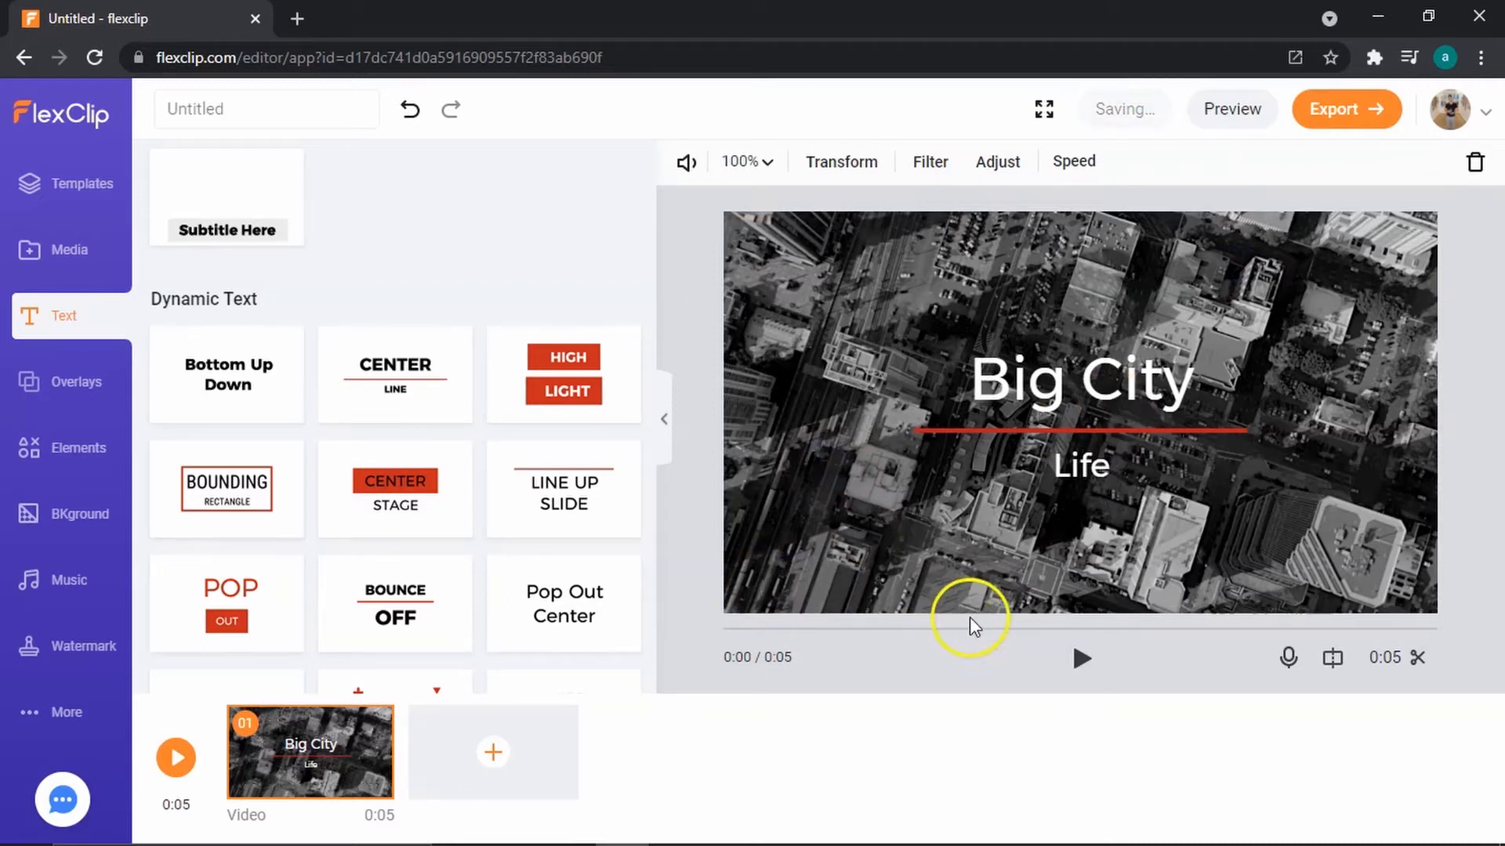
click(1079, 662)
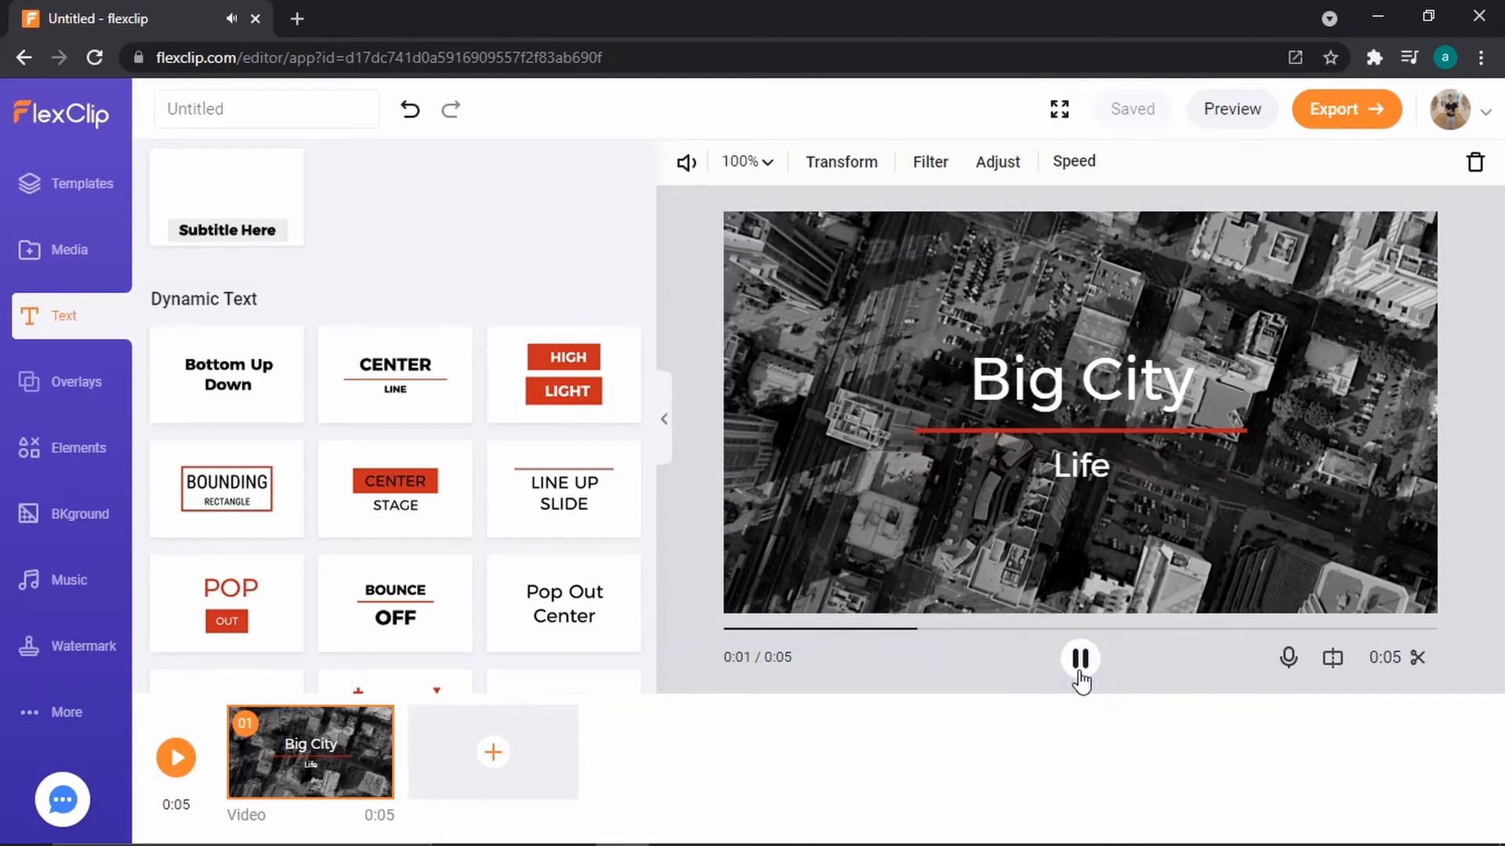
click(1079, 661)
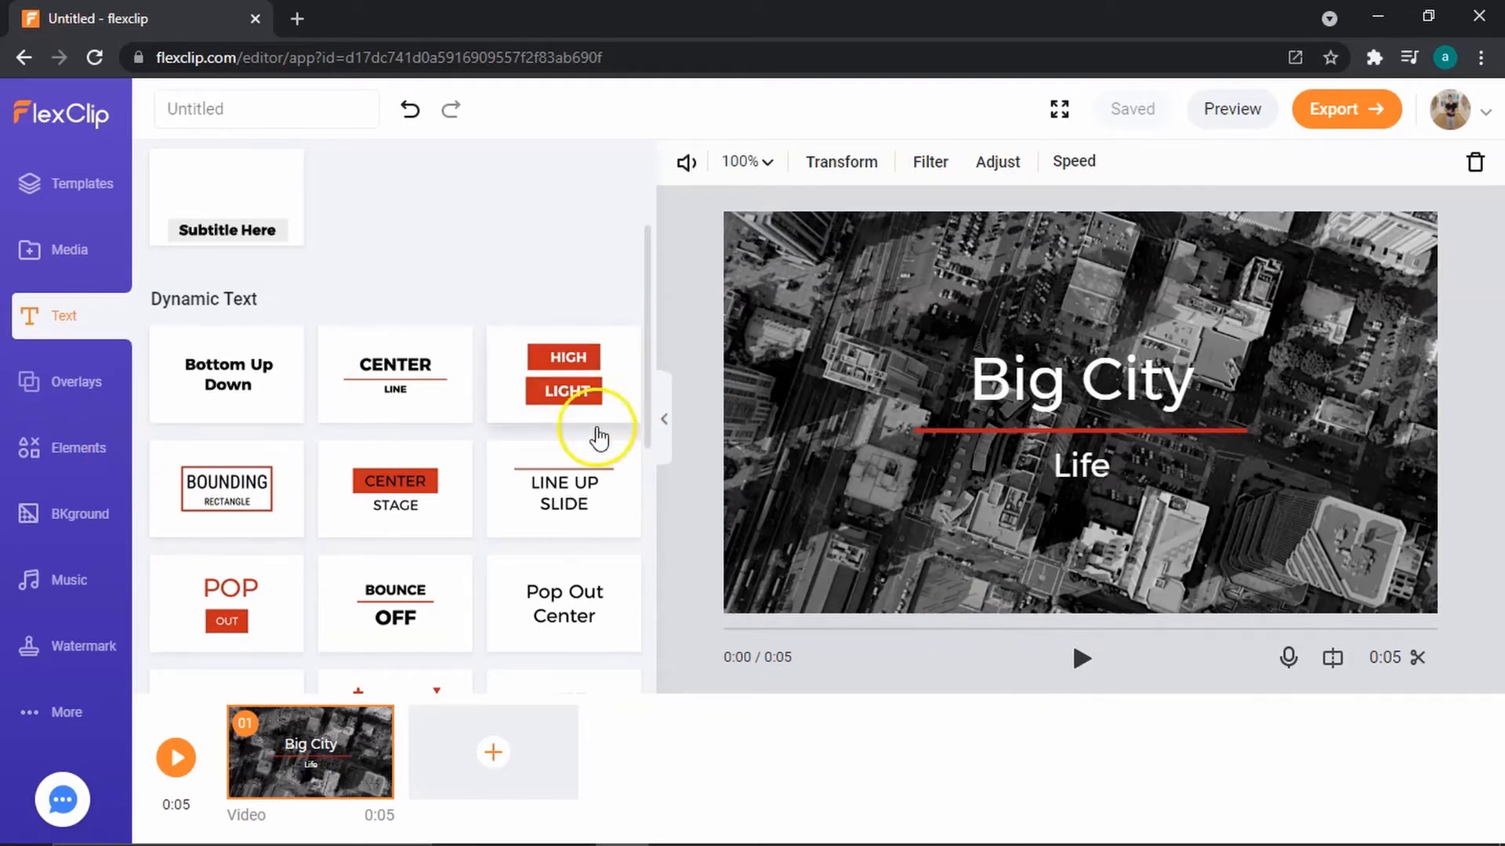
Add the animated Subscribe button element from the Social group, scaled down in the lower-right corner of the video frame.
click(72, 463)
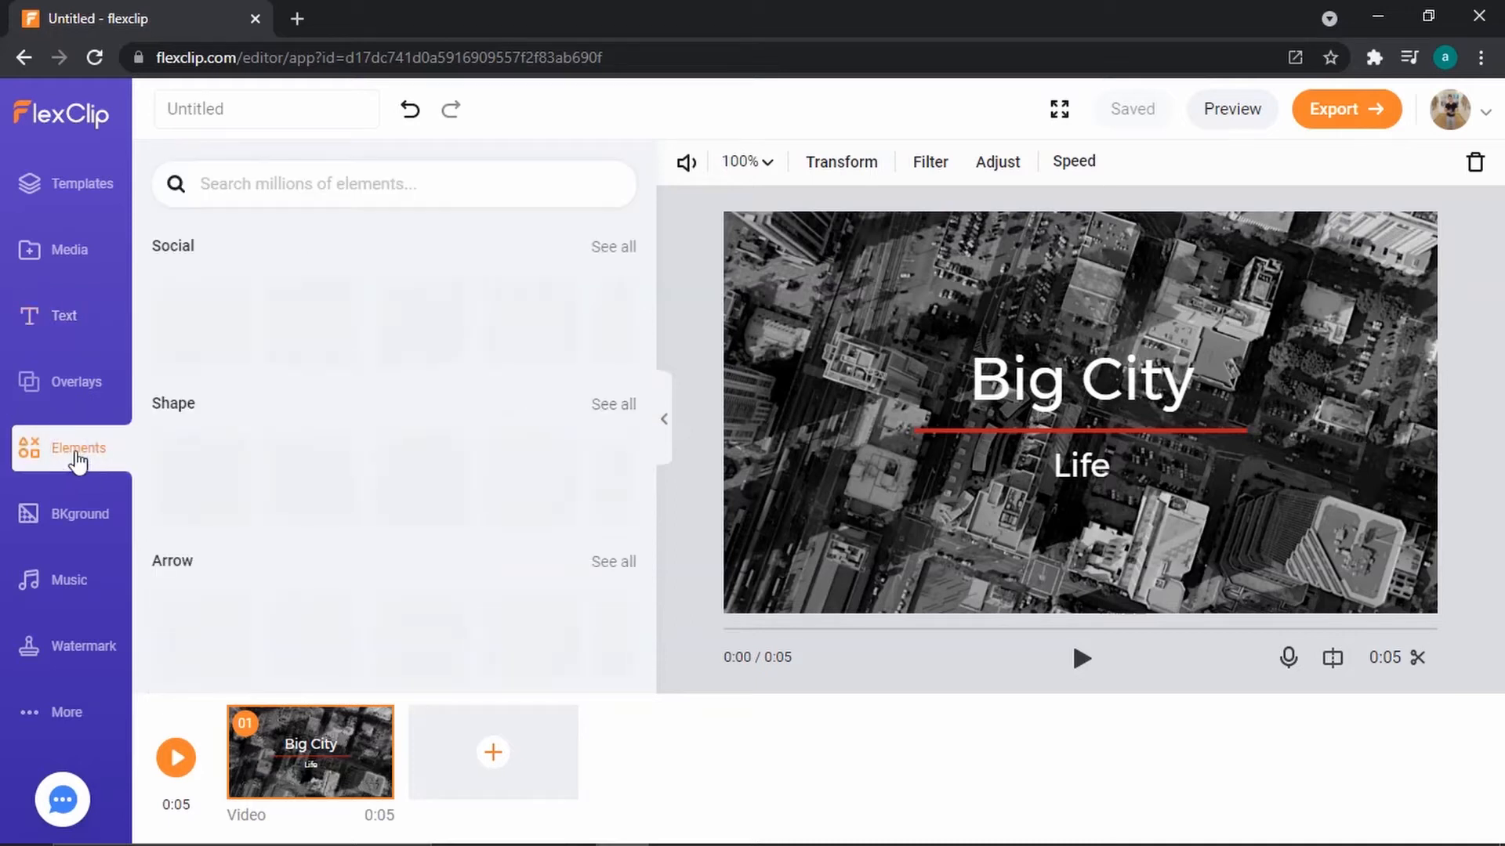
drag(420, 325, 1336, 566)
drag(1257, 516, 1171, 467)
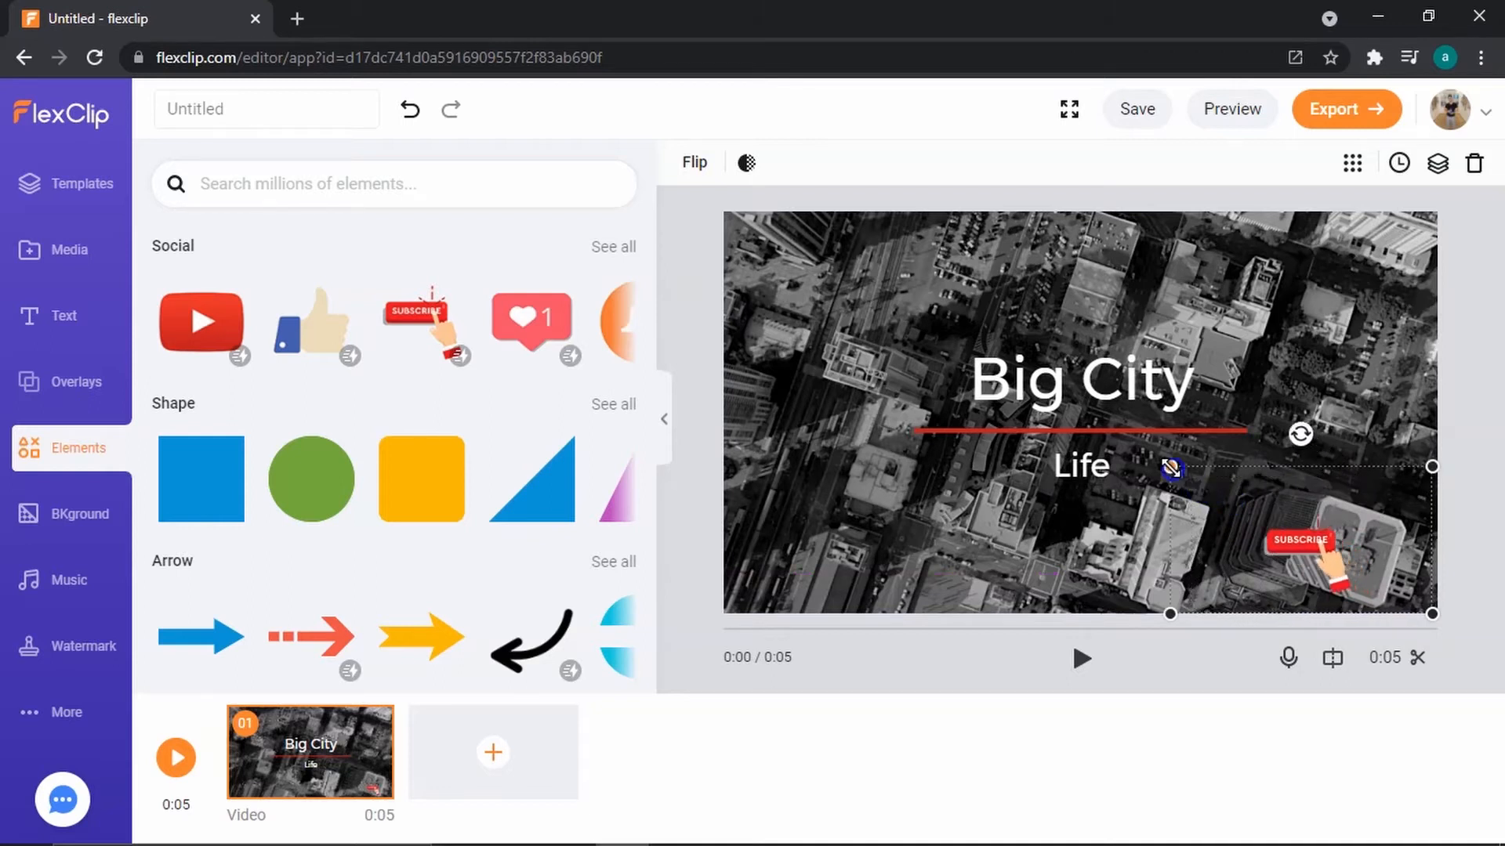
mouse_move(1407, 577)
mouse_down()
mouse_move(1368, 572)
mouse_move(1383, 570)
mouse_up()
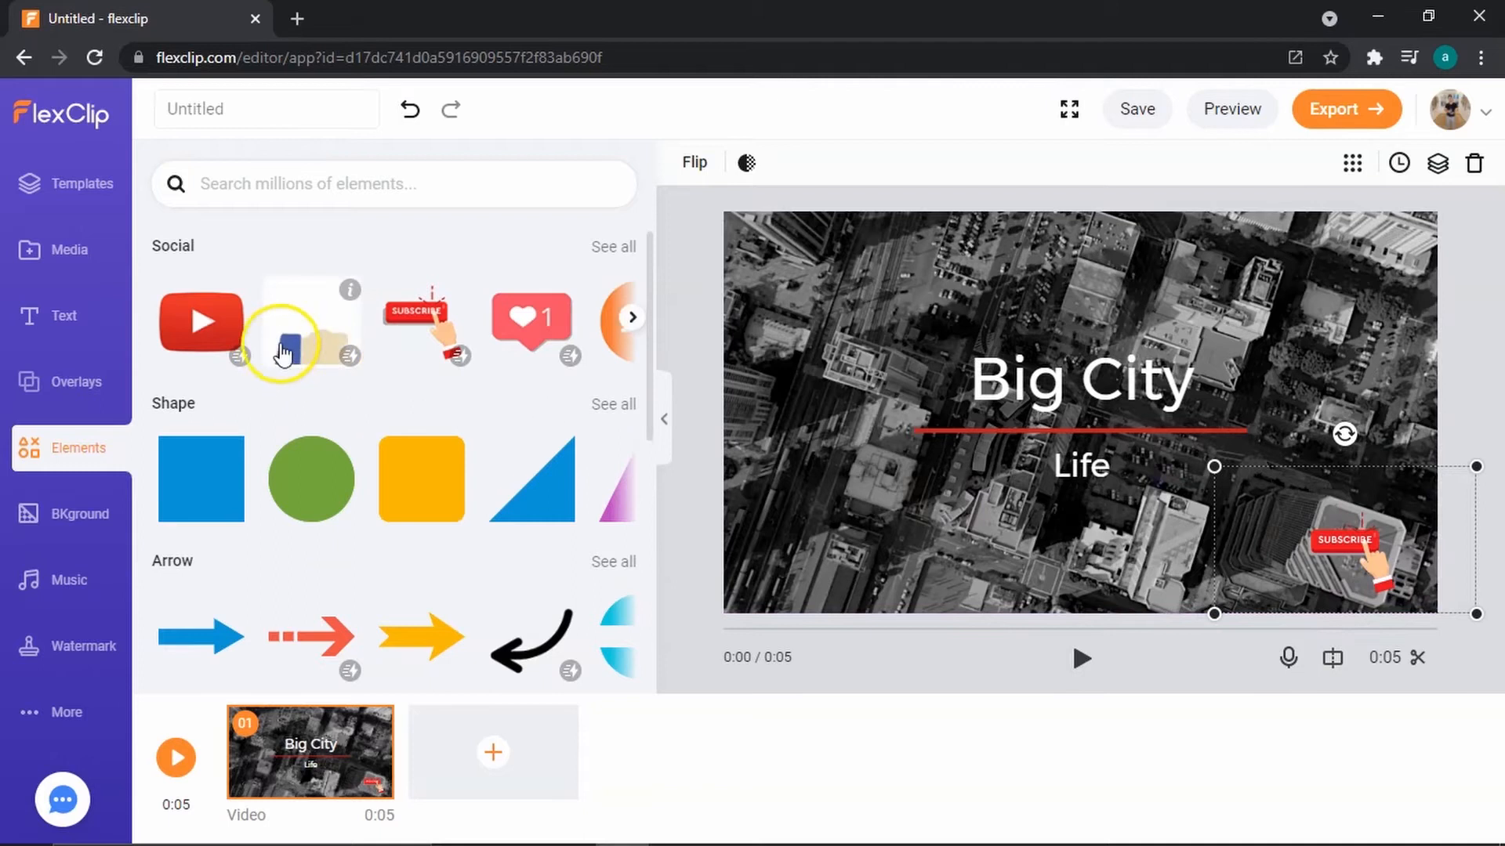
Add the animated thumbs-up element from the Social group and scale it down in the lower-left corner of the video frame.
click(315, 345)
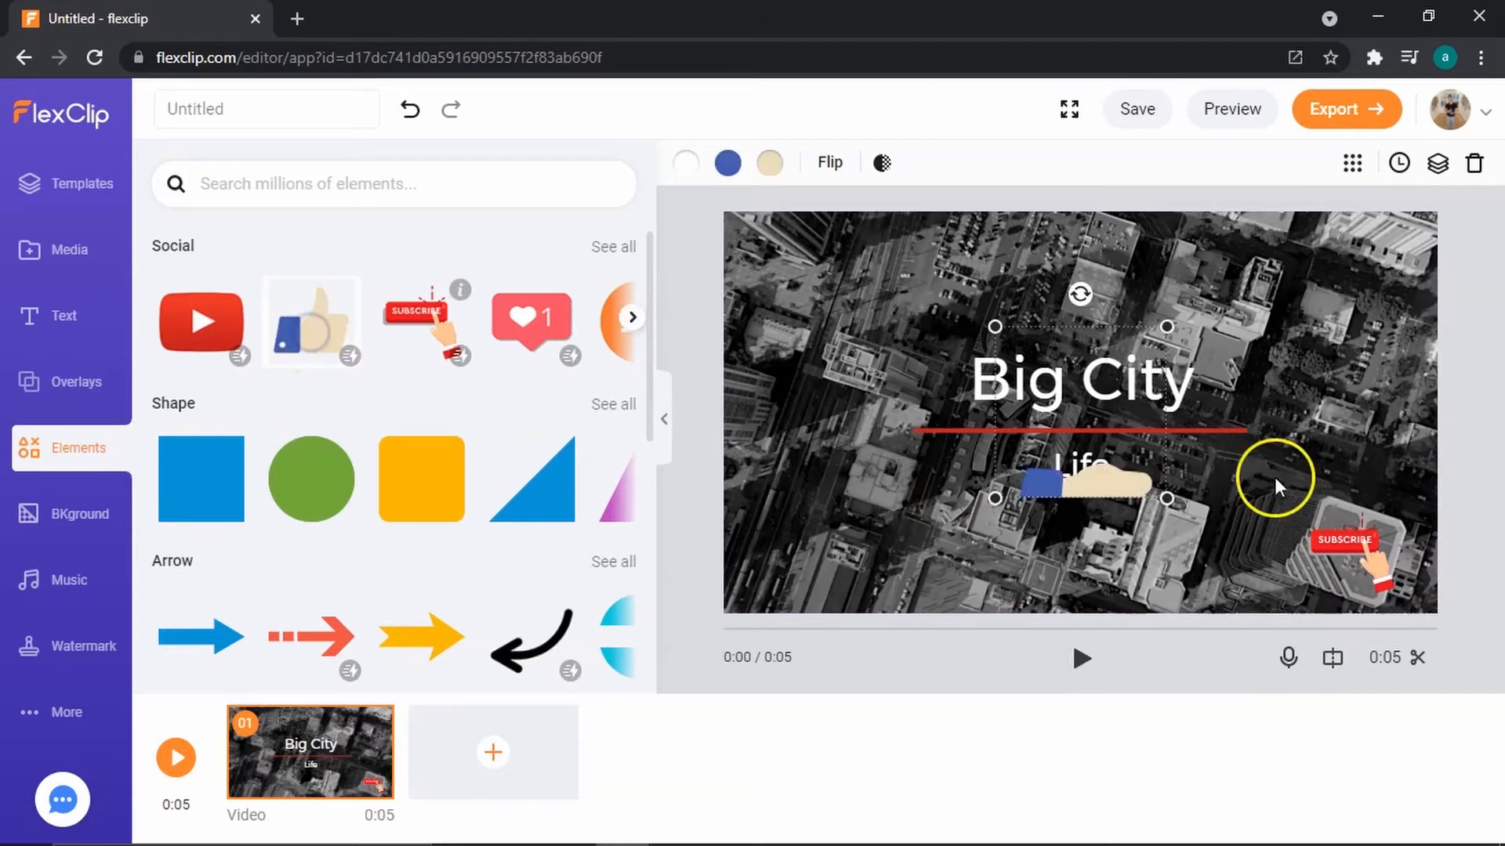
drag(1014, 480, 836, 565)
drag(917, 443, 885, 477)
drag(849, 563, 823, 555)
drag(862, 475, 853, 484)
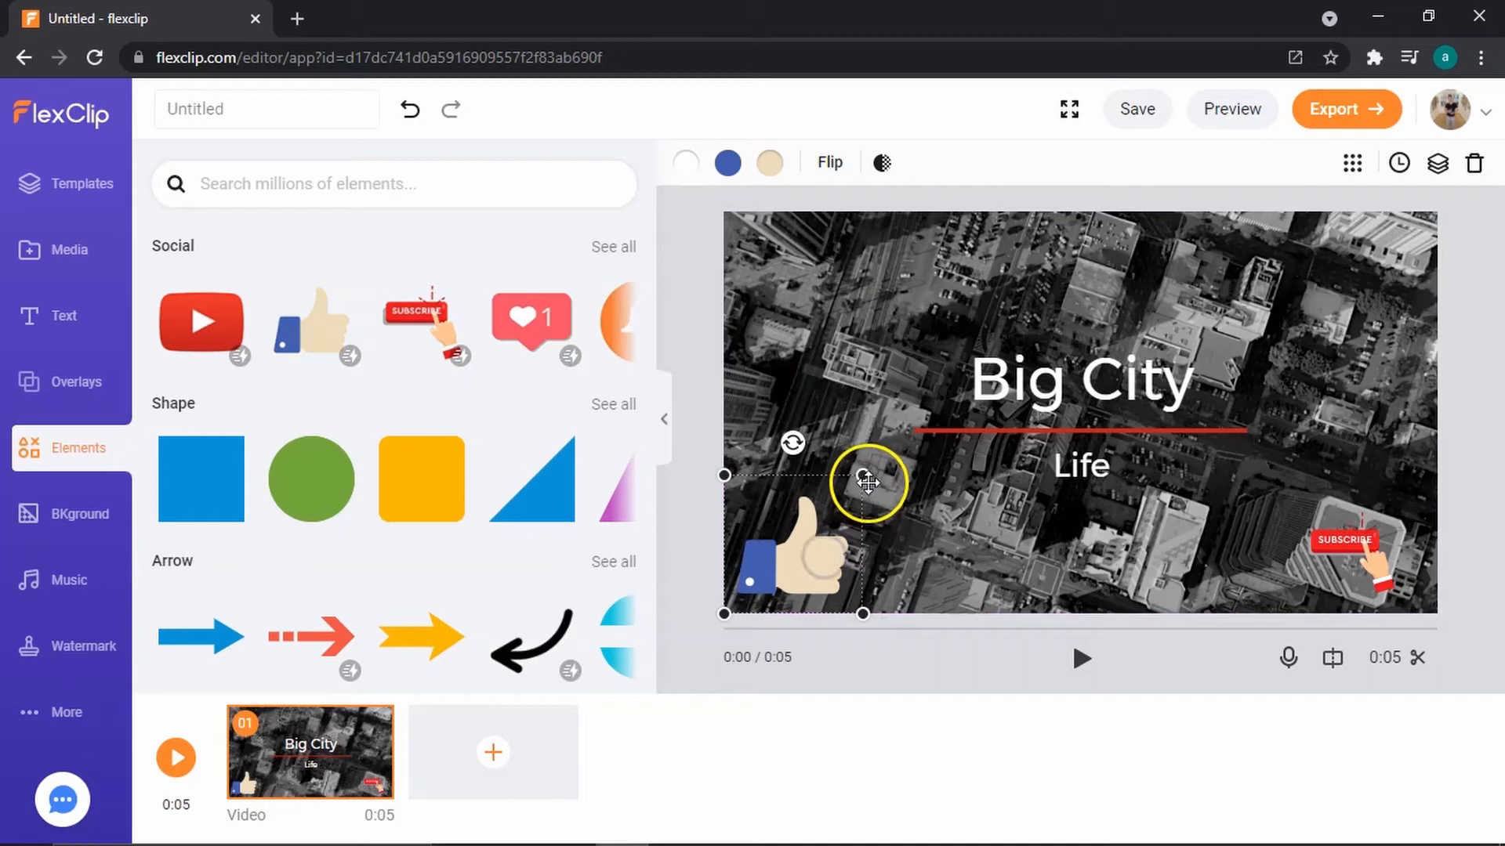
click(832, 166)
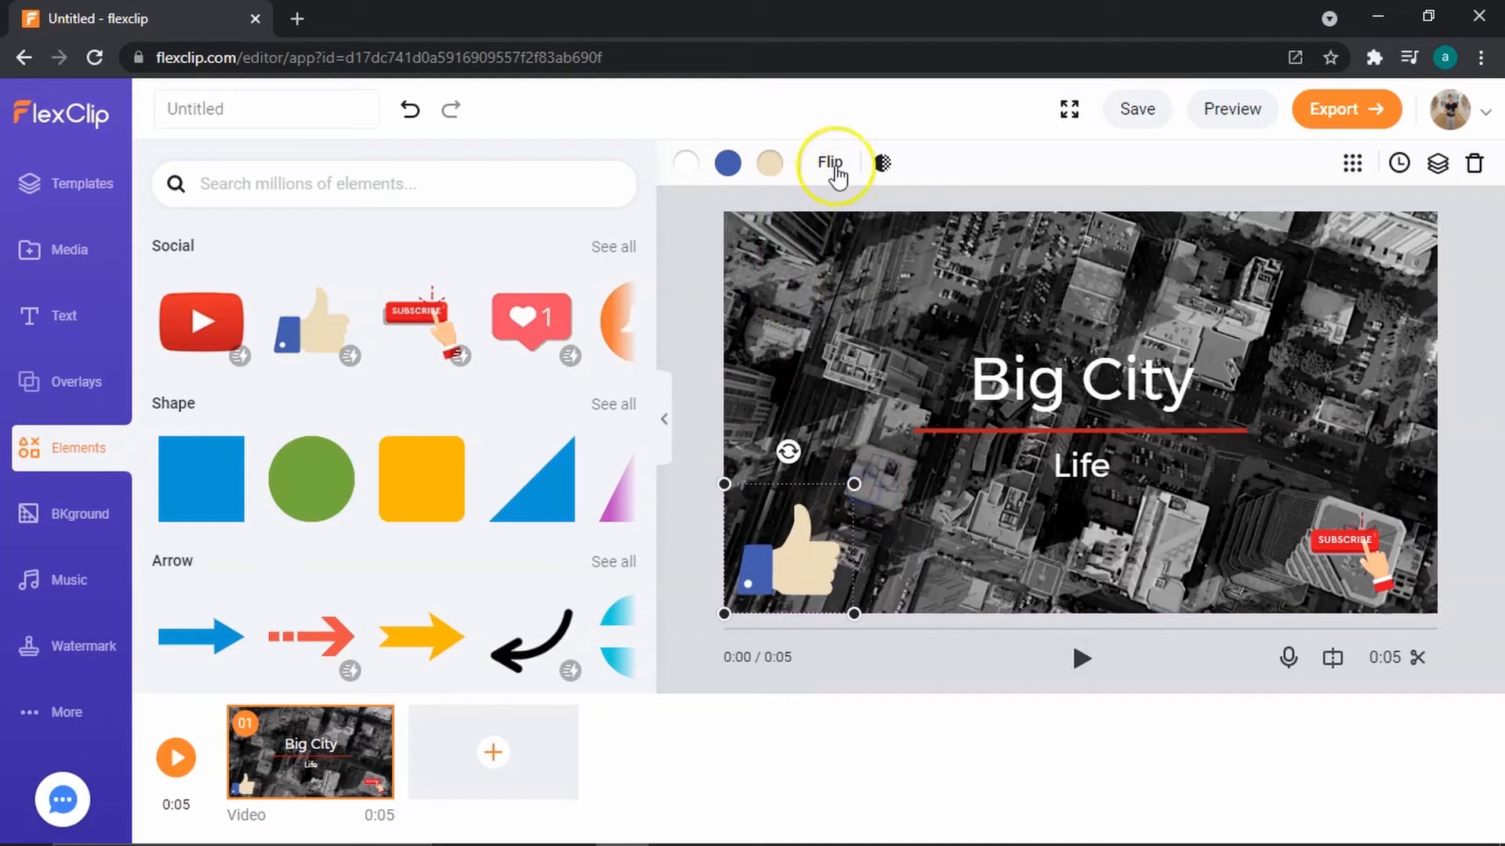
Deselect the thumbs-up and play the storyboard to preview both animated social elements.
click(1484, 392)
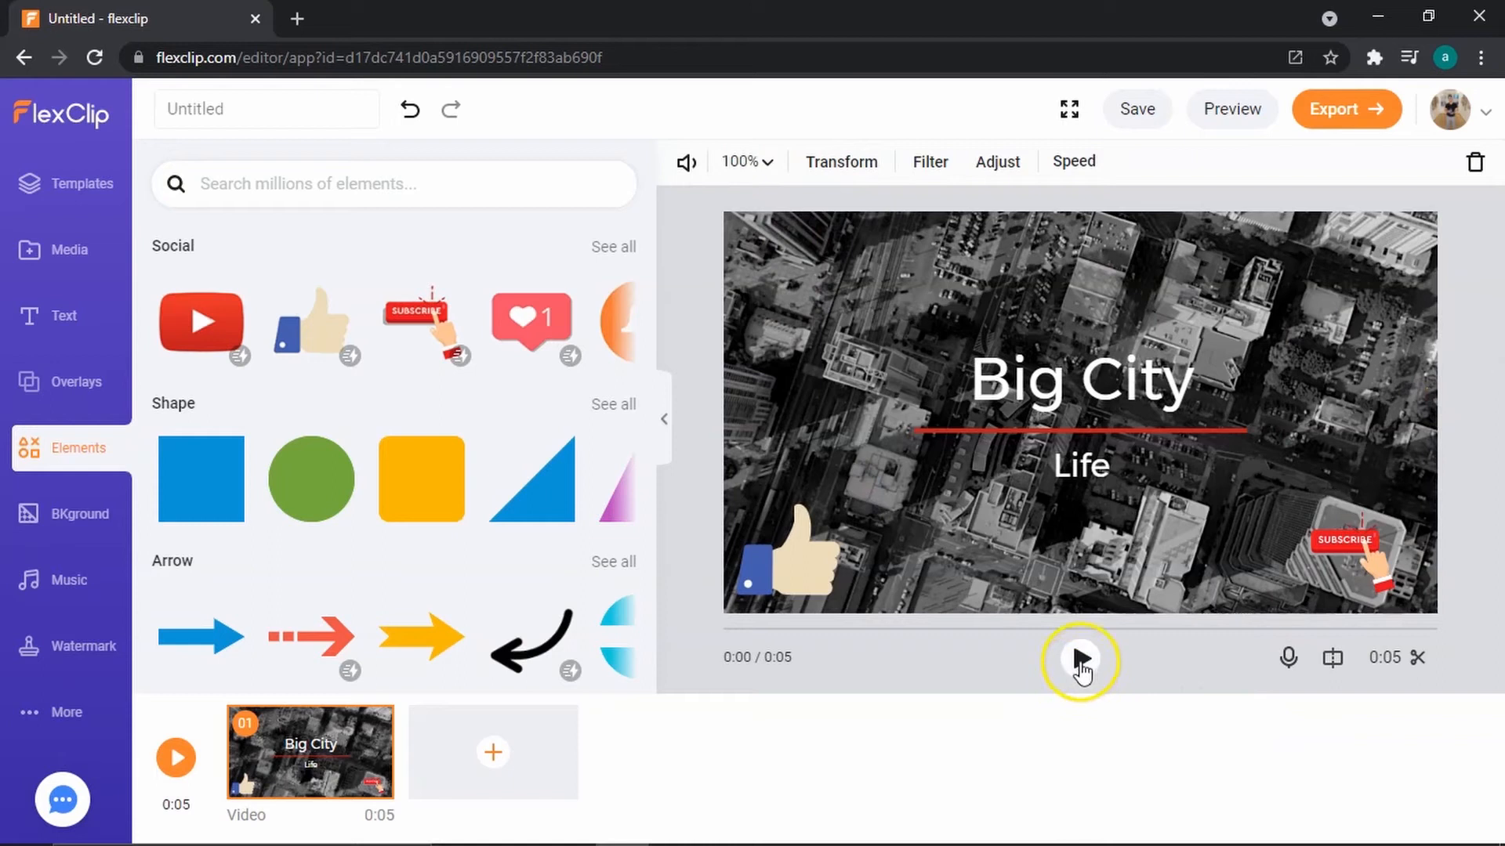
click(1080, 661)
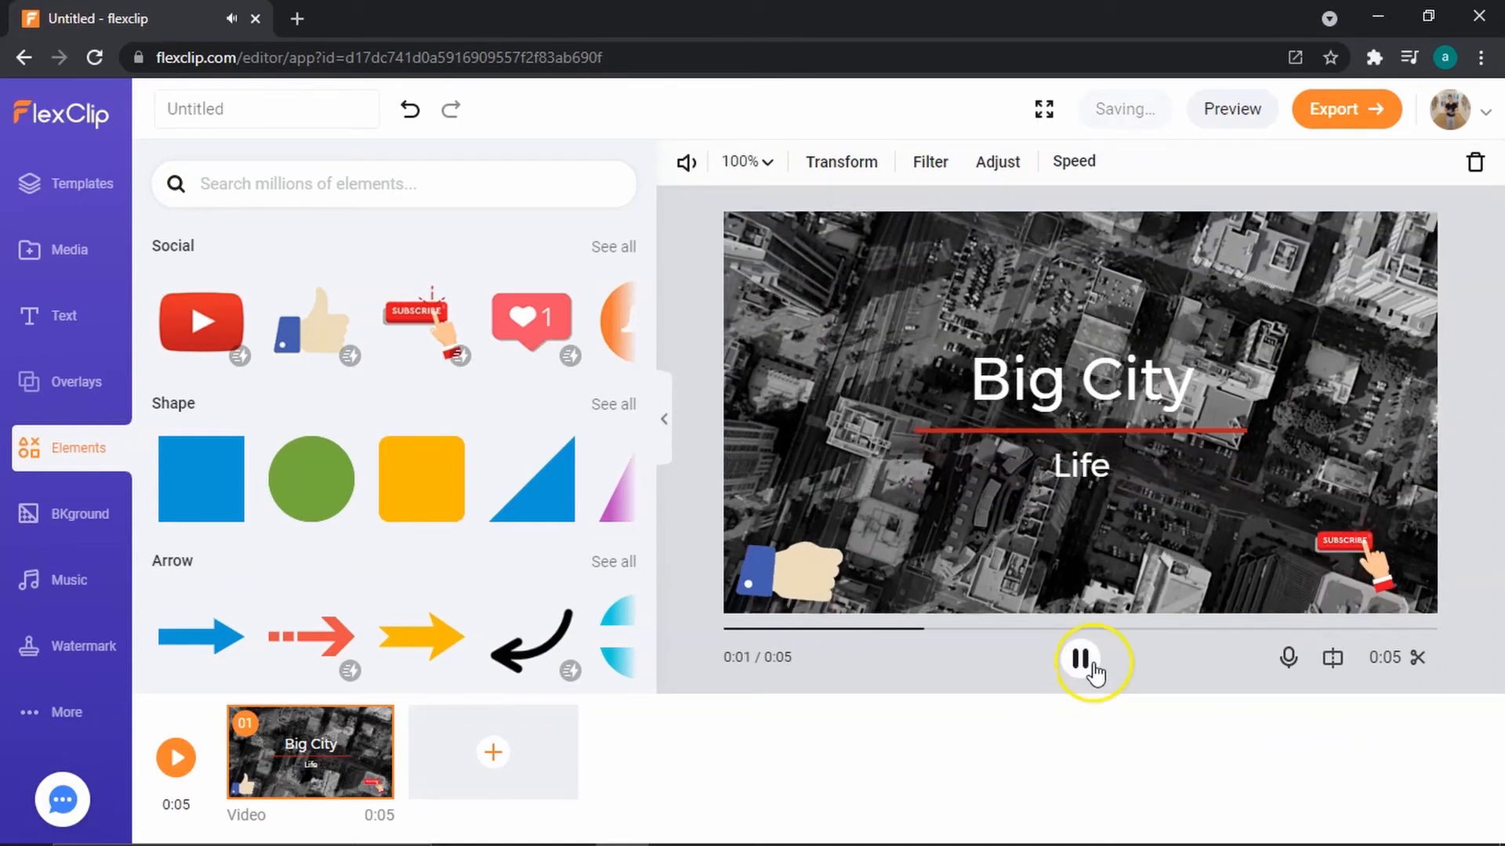
click(1098, 673)
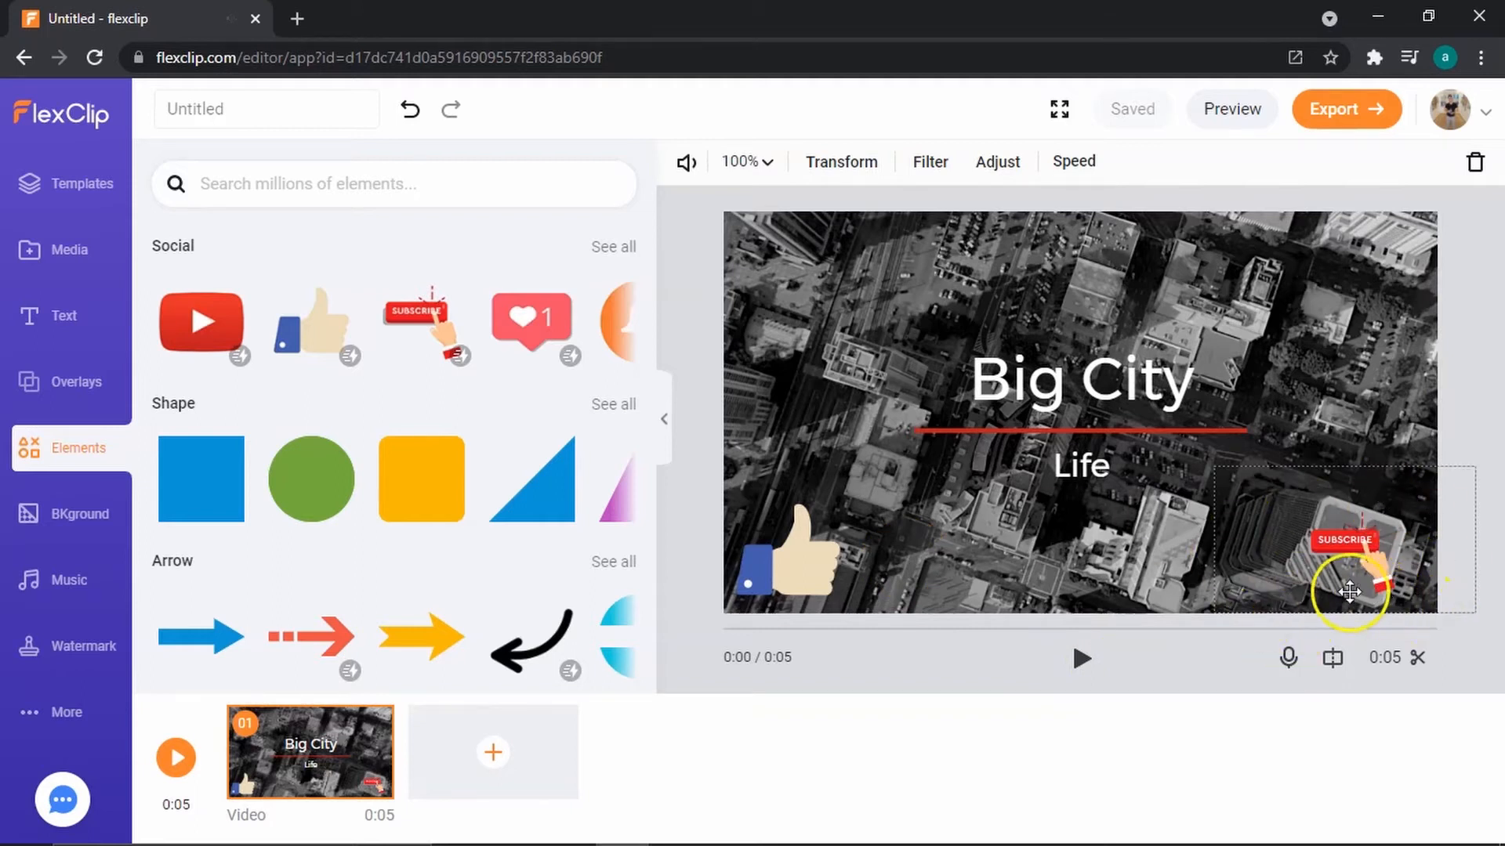
Scale the thumbs-up element down further and shorten its display time so it ends at about 2.10 seconds.
click(850, 492)
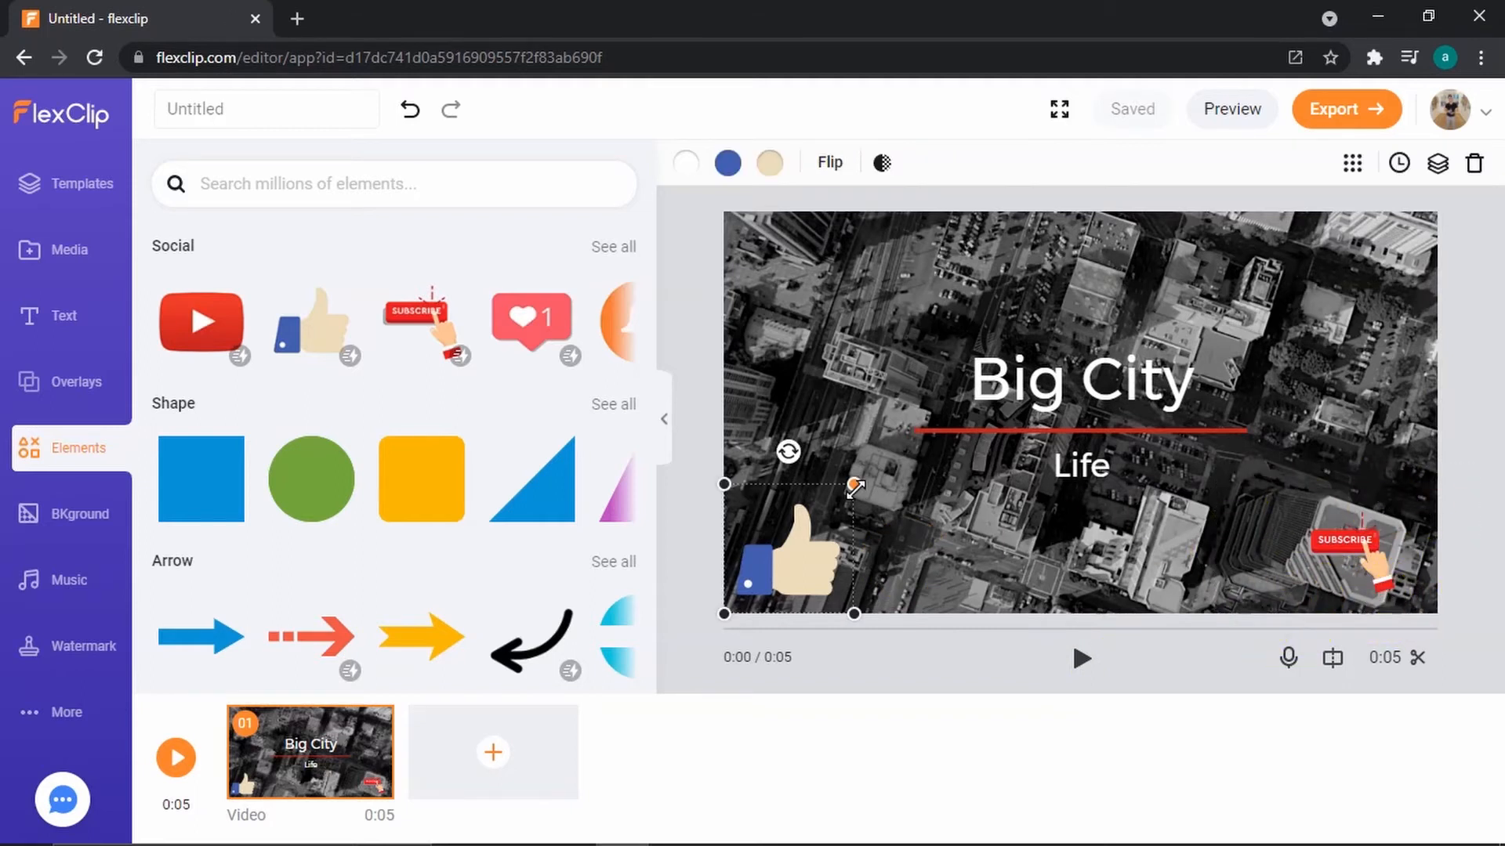
drag(856, 484, 831, 511)
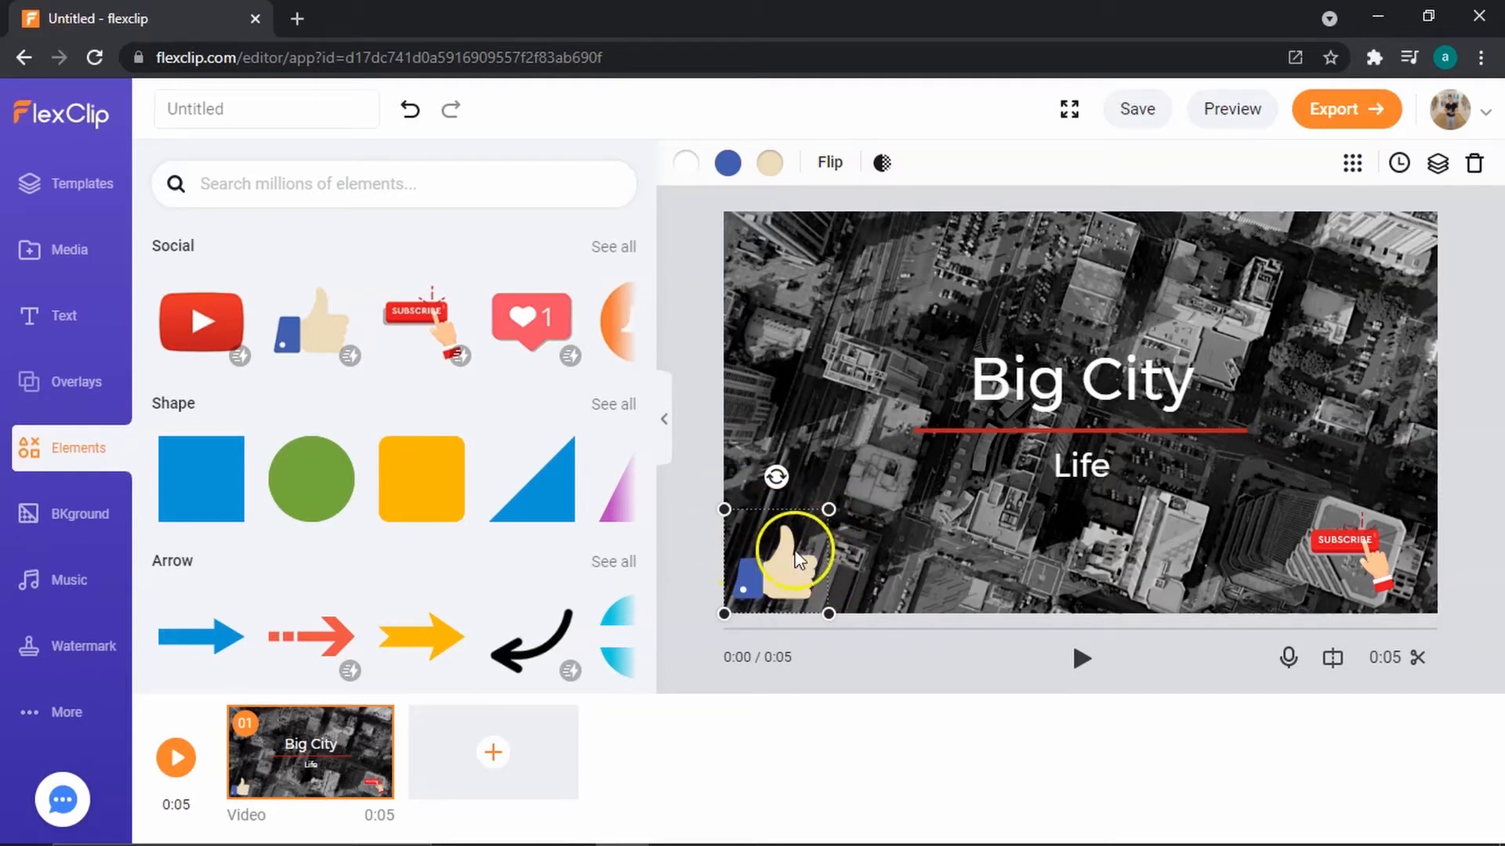
click(1399, 166)
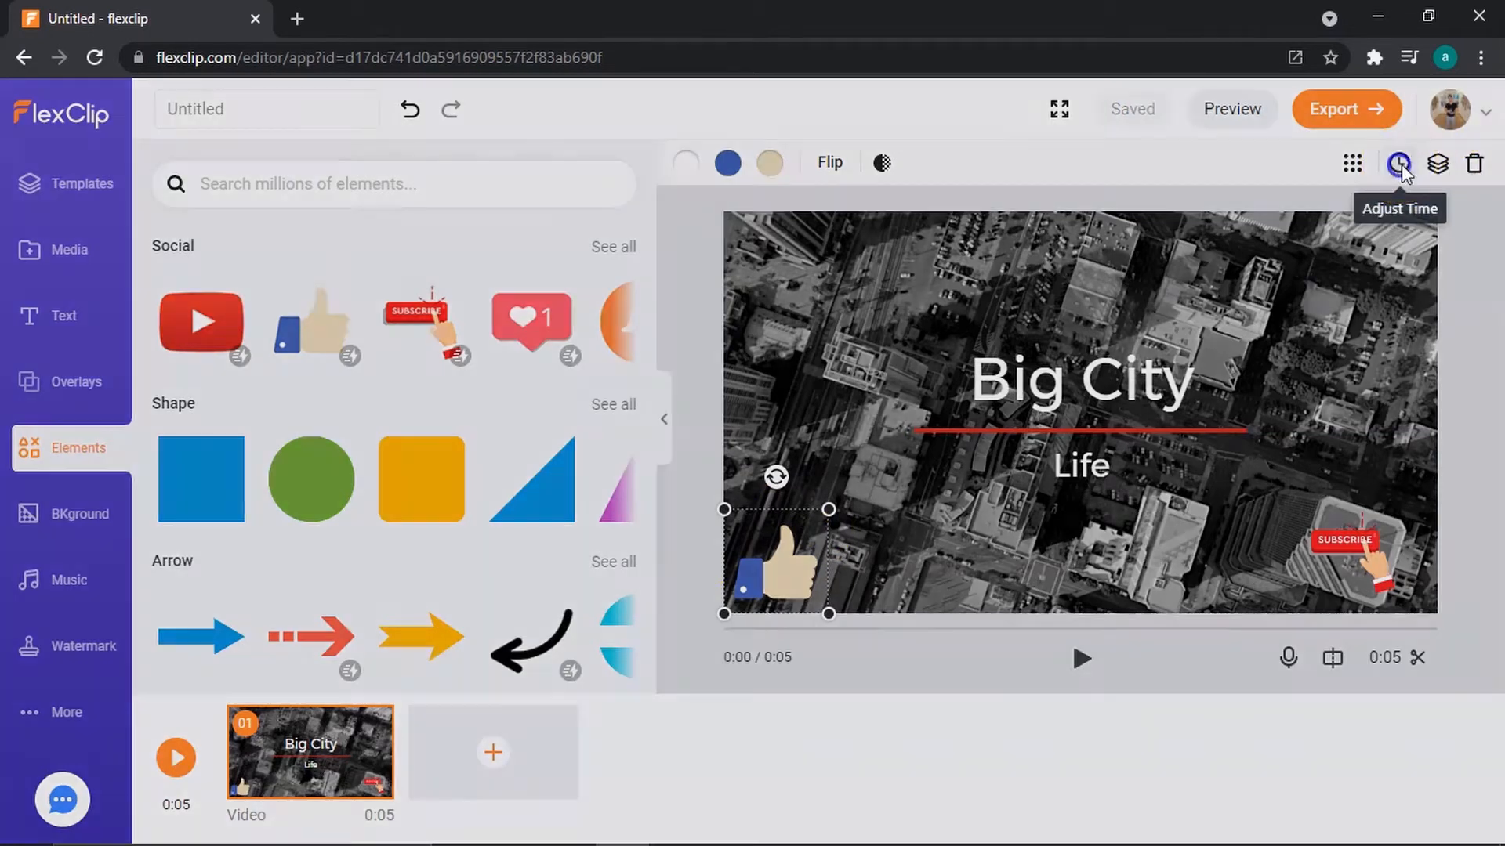
drag(1050, 582, 760, 593)
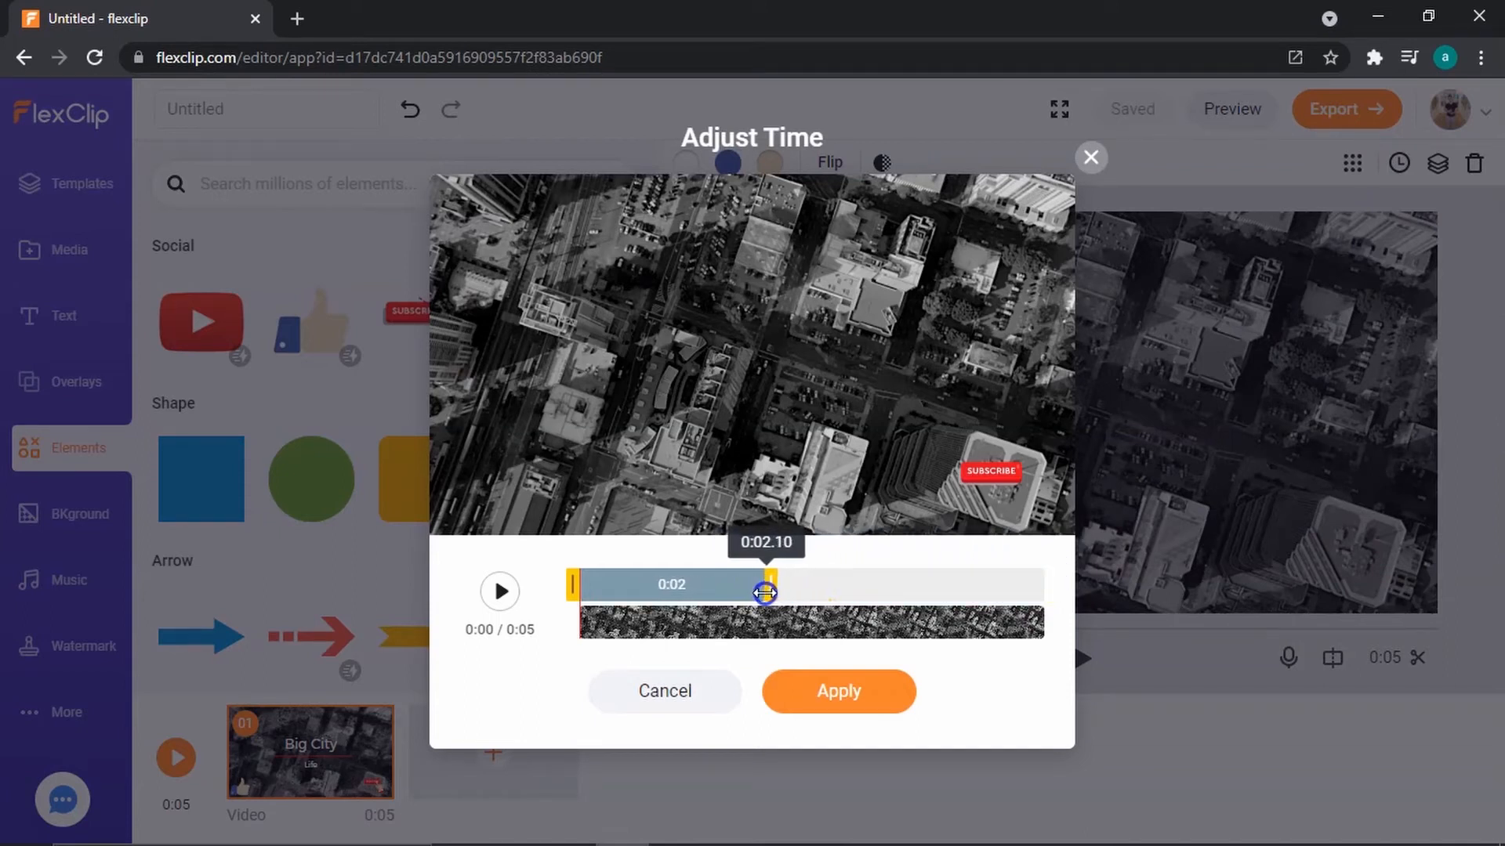
click(854, 692)
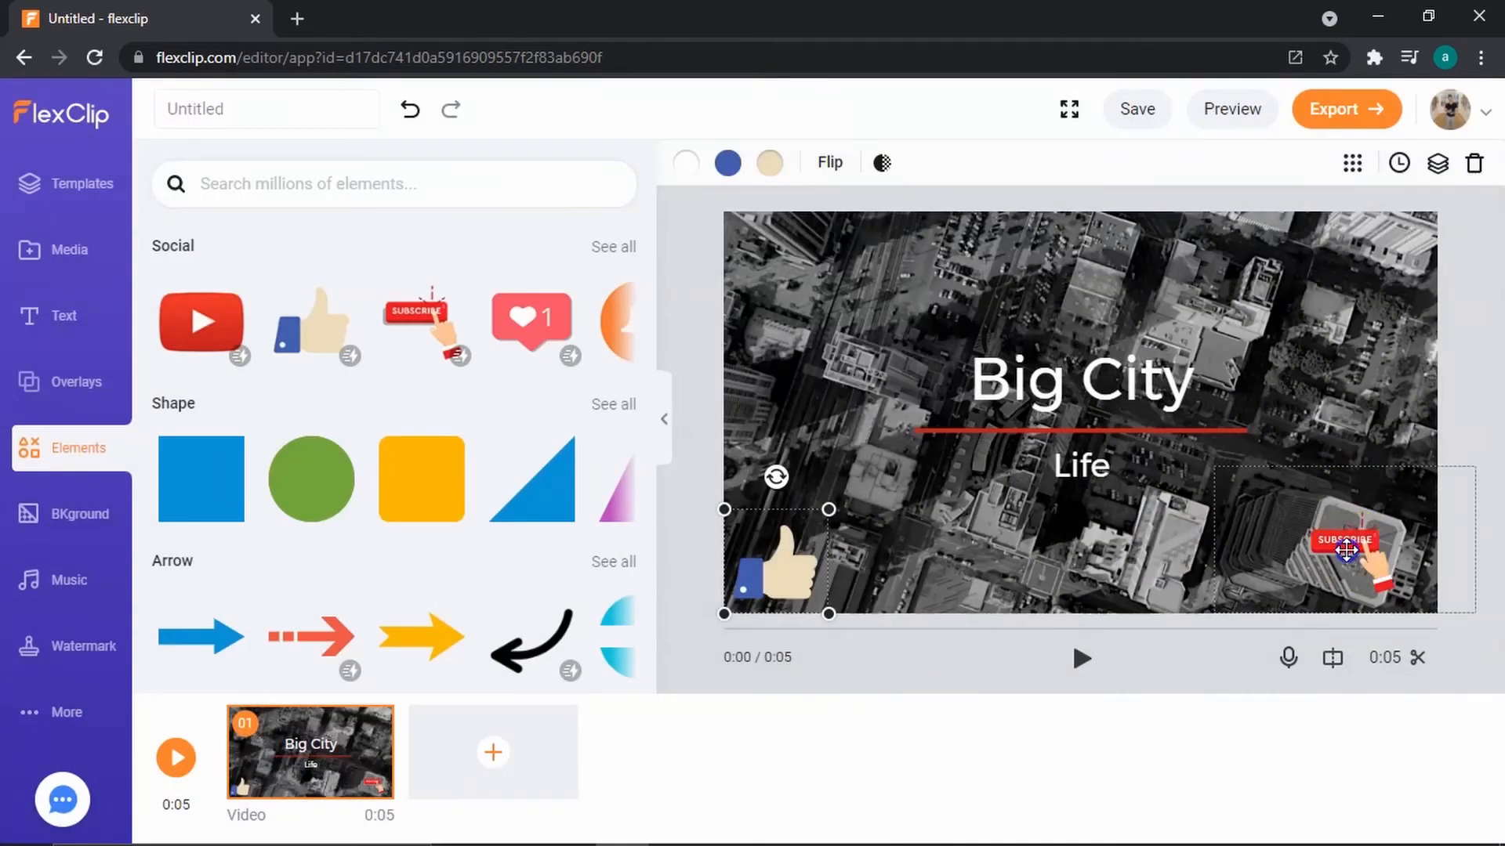
Adjust the Subscribe element's display time so it starts partway through the clip, about where the thumbs-up ends.
click(1346, 550)
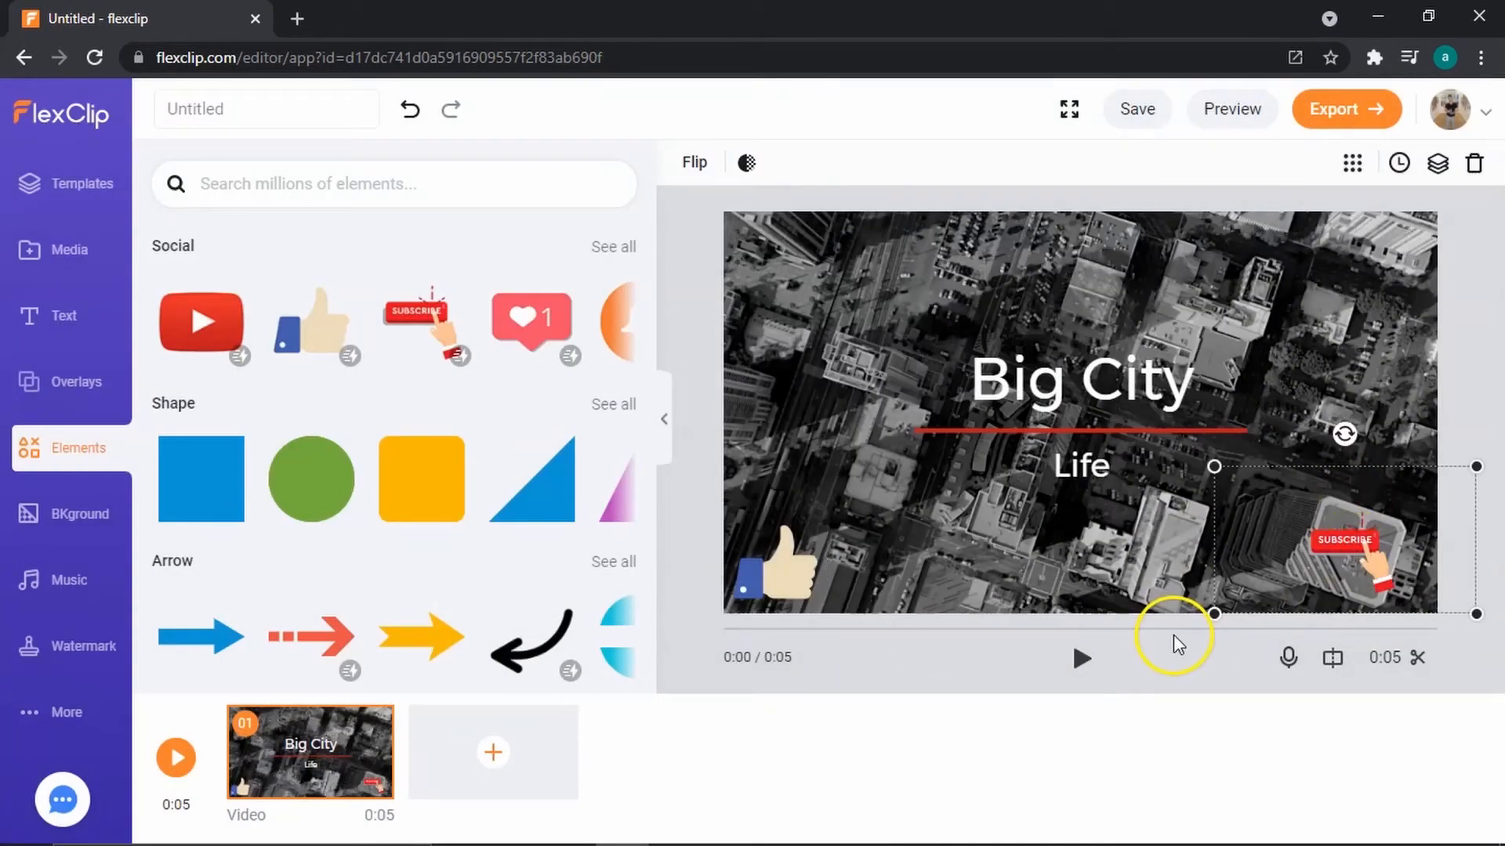
click(1396, 171)
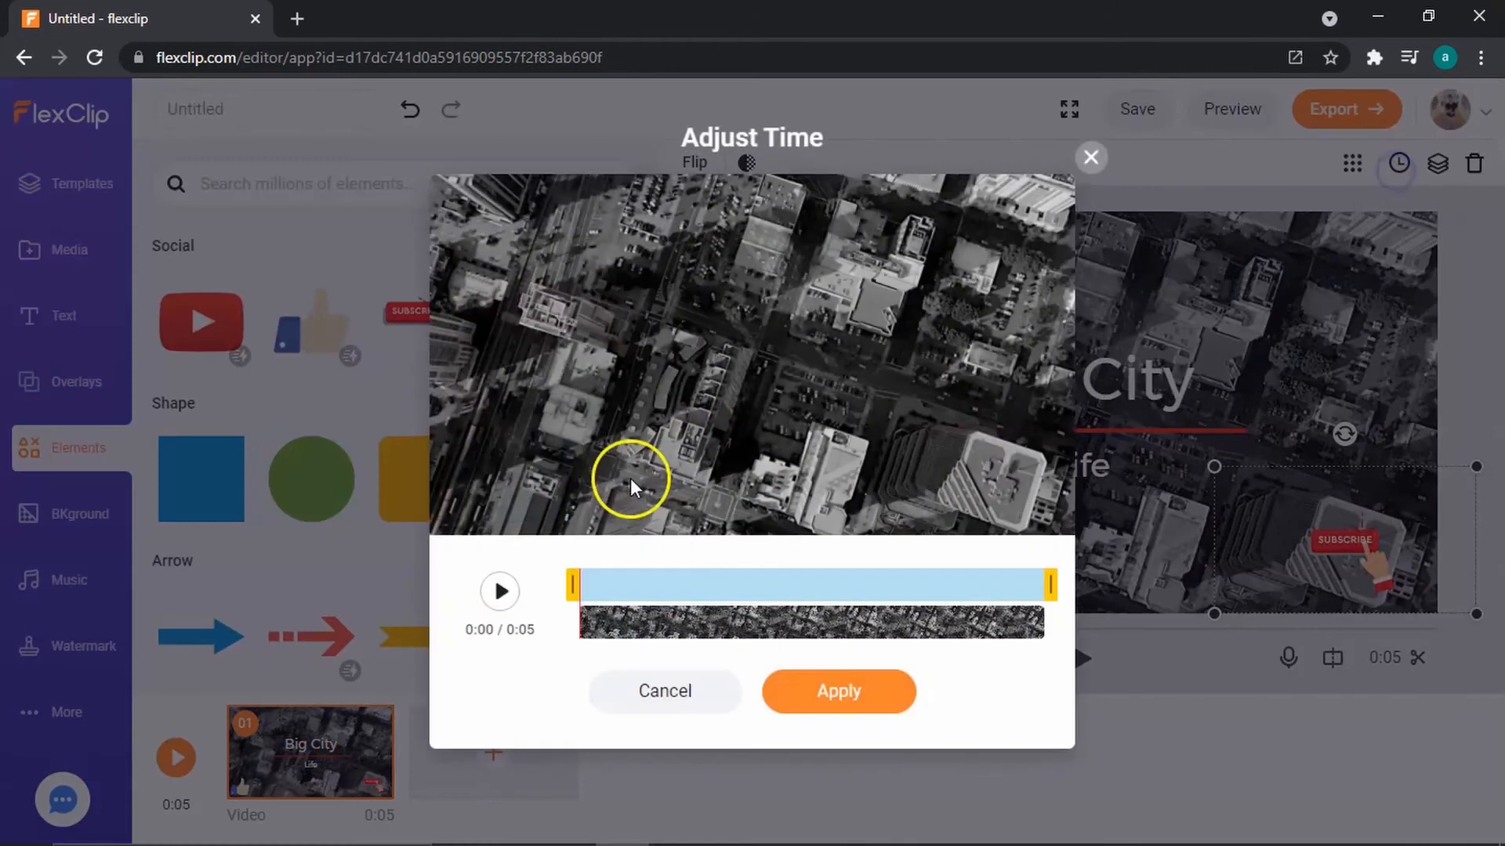
drag(580, 586, 774, 602)
click(839, 697)
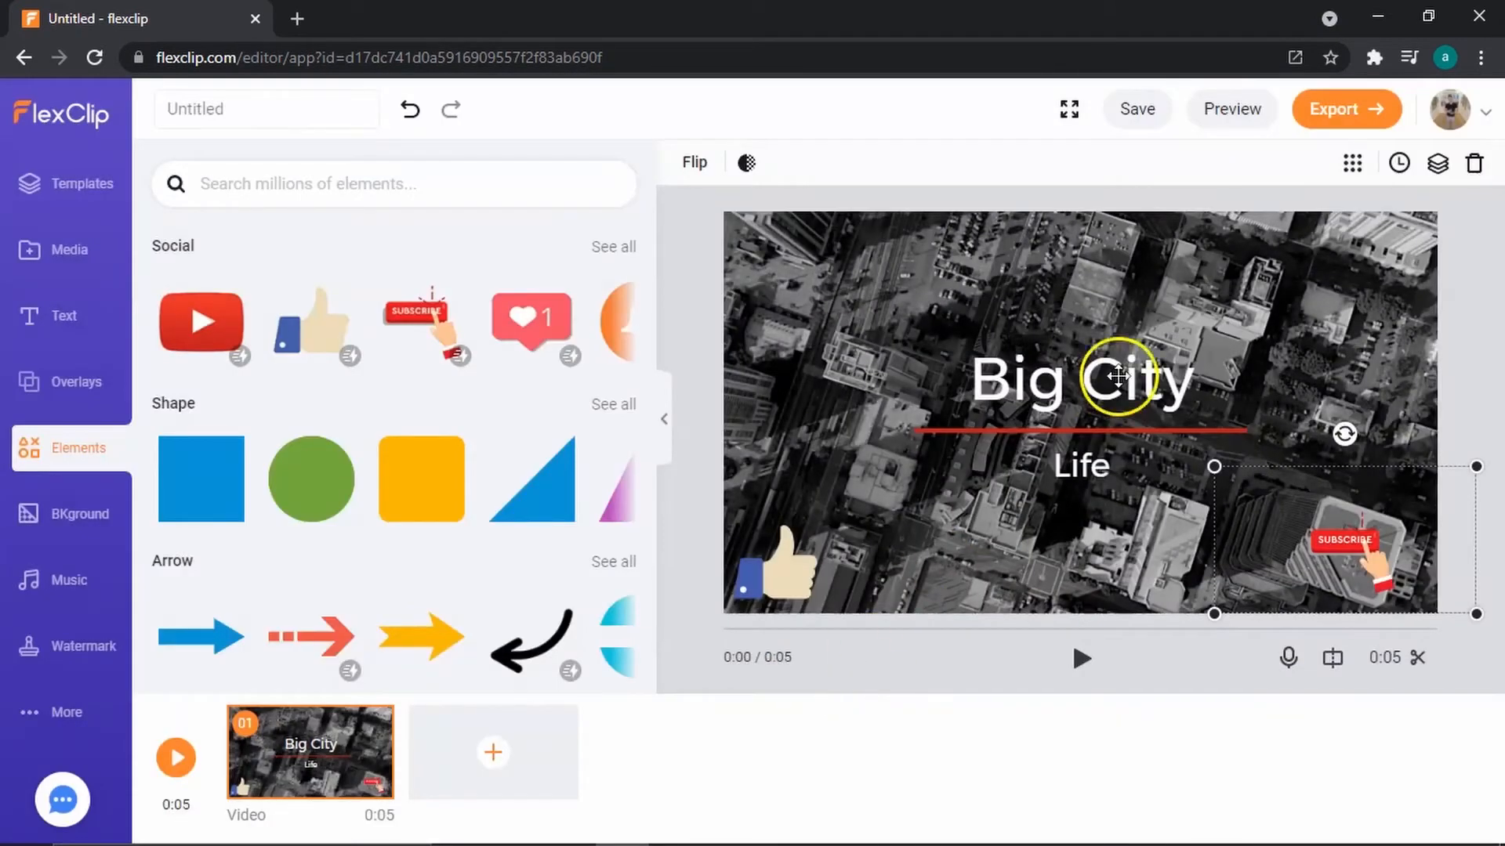
Shorten the Big City Life title's display time so it ends at about 2 seconds.
click(1118, 376)
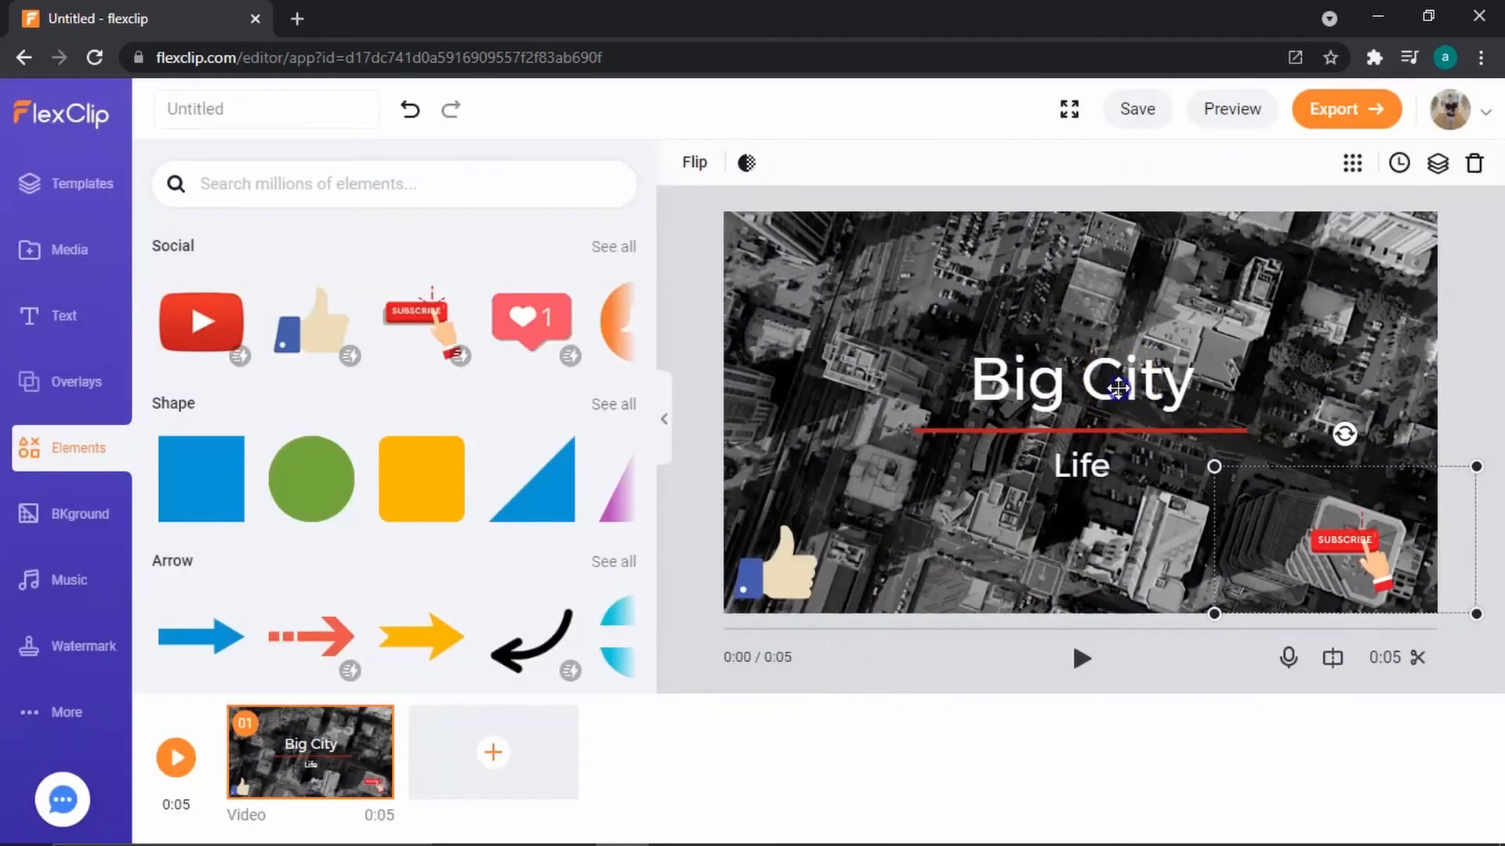
click(1399, 163)
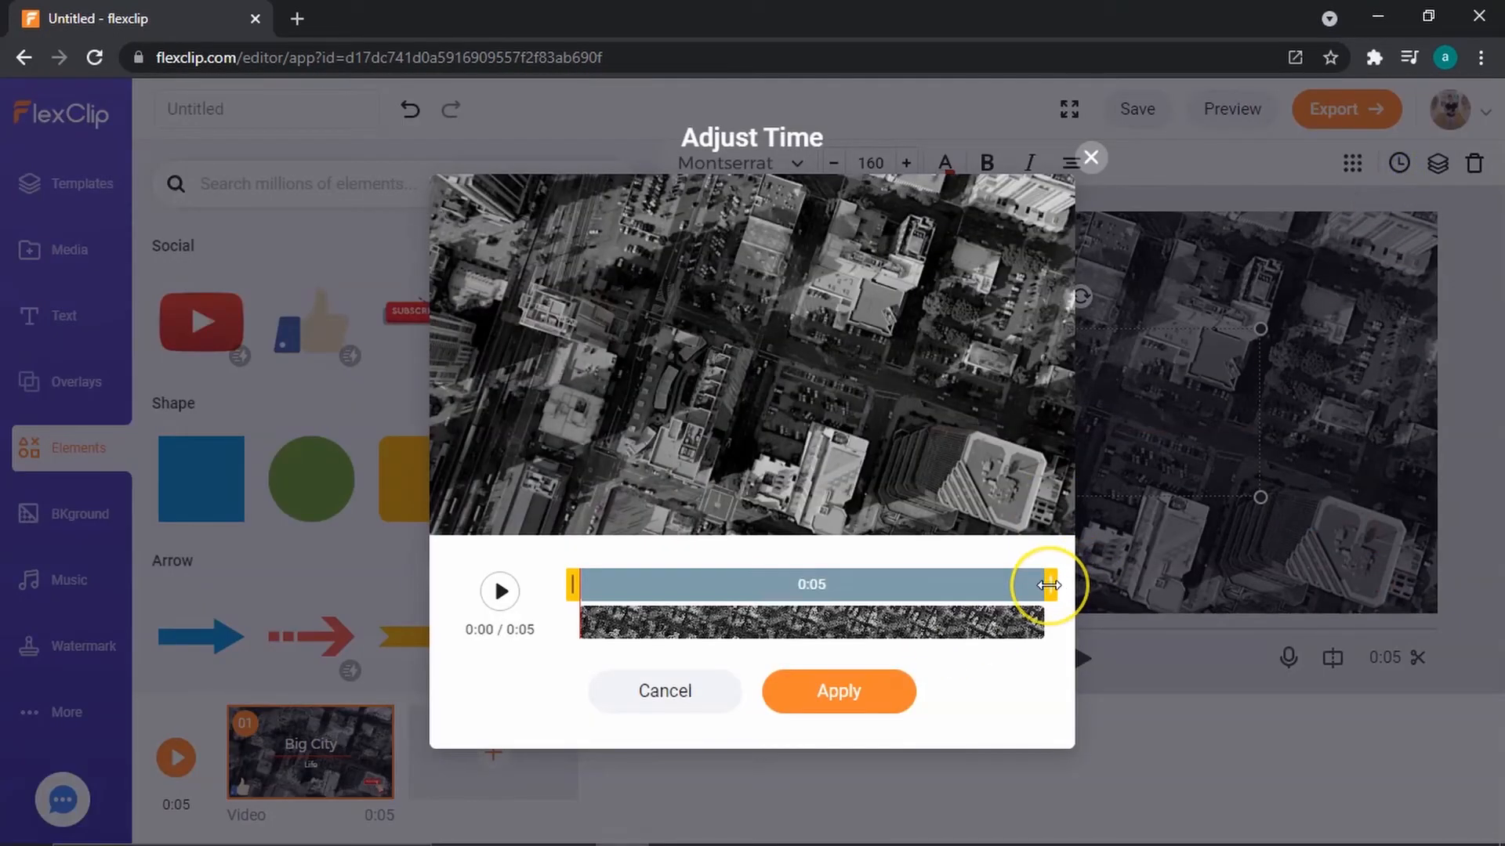
drag(1050, 585, 779, 596)
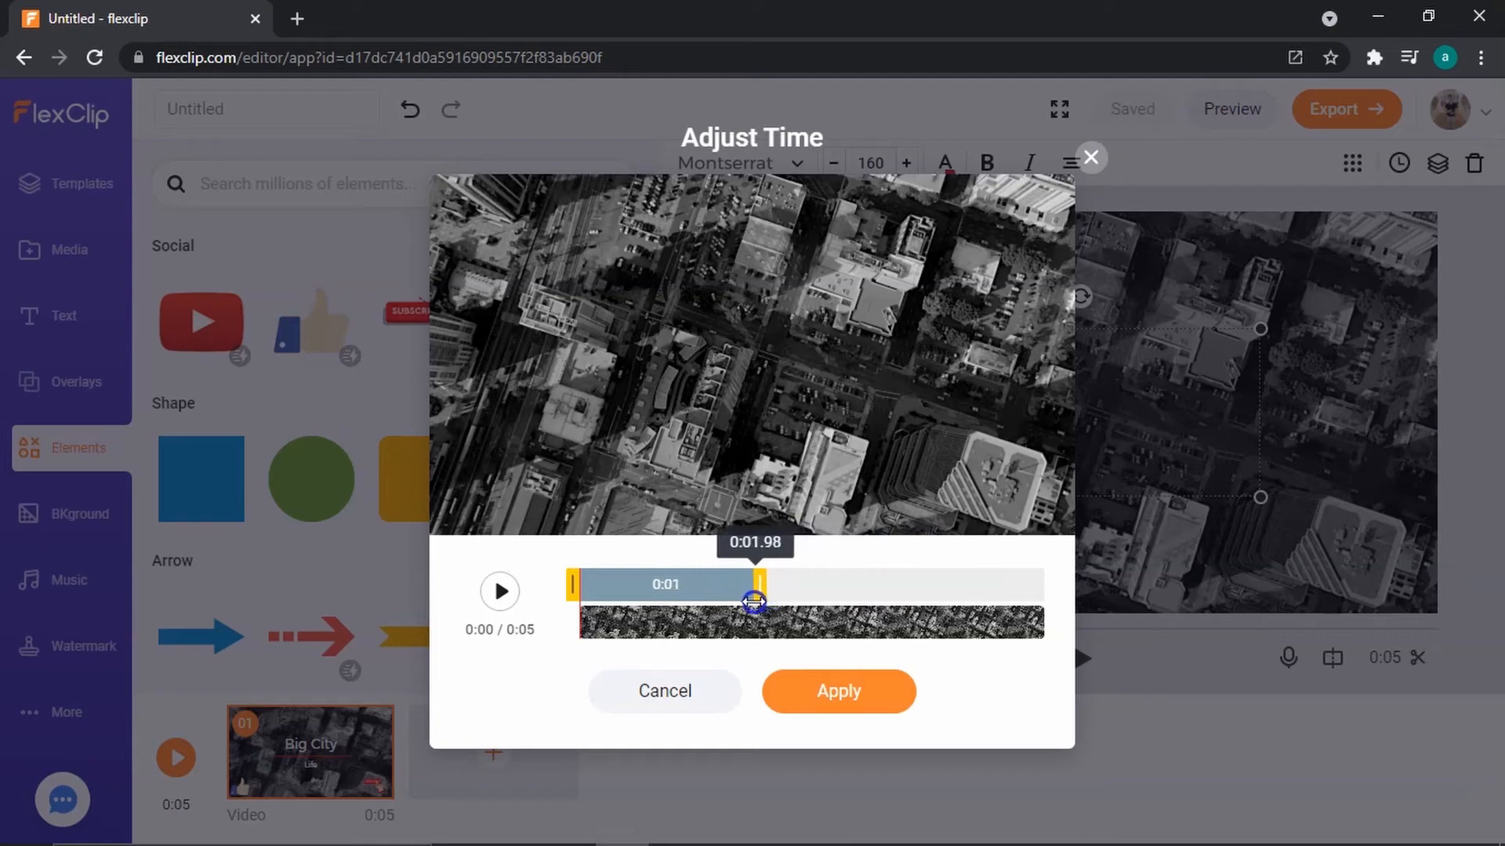
drag(755, 582, 775, 581)
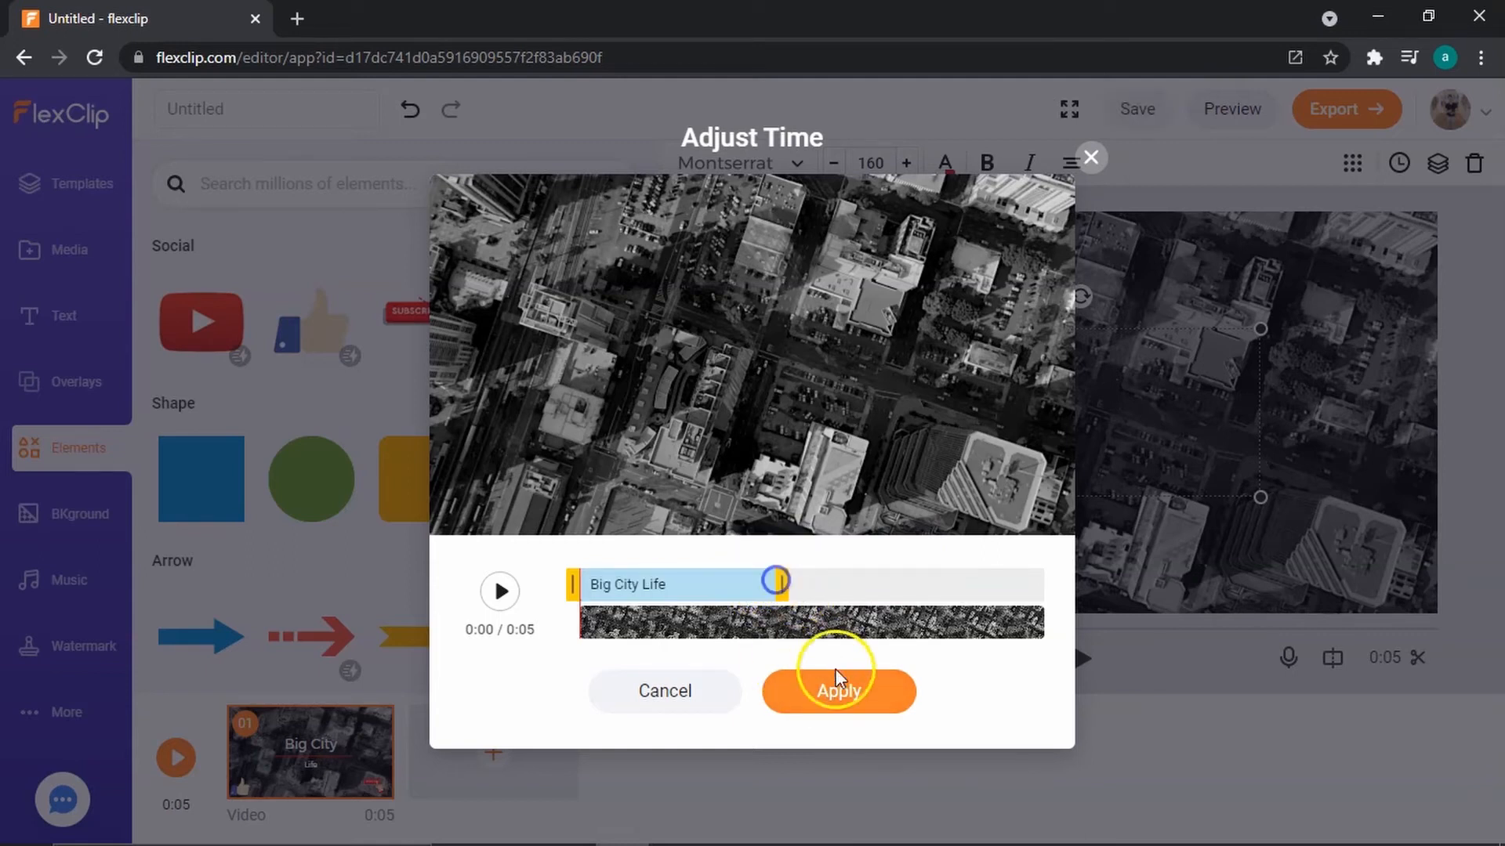
click(837, 690)
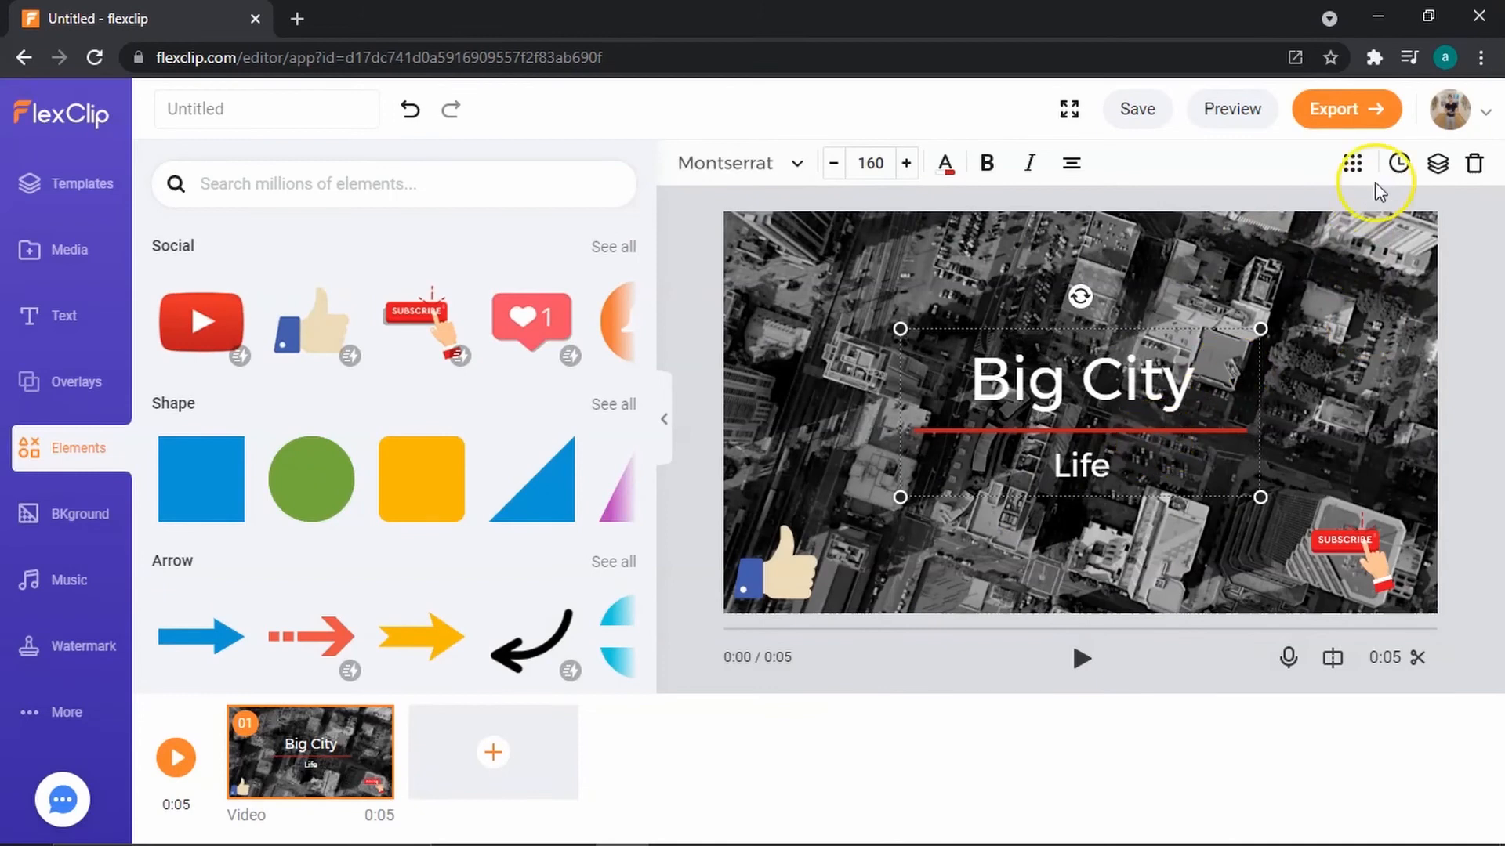
Deselect the title and play the storyboard to preview the new timing of the title and social elements.
click(1088, 613)
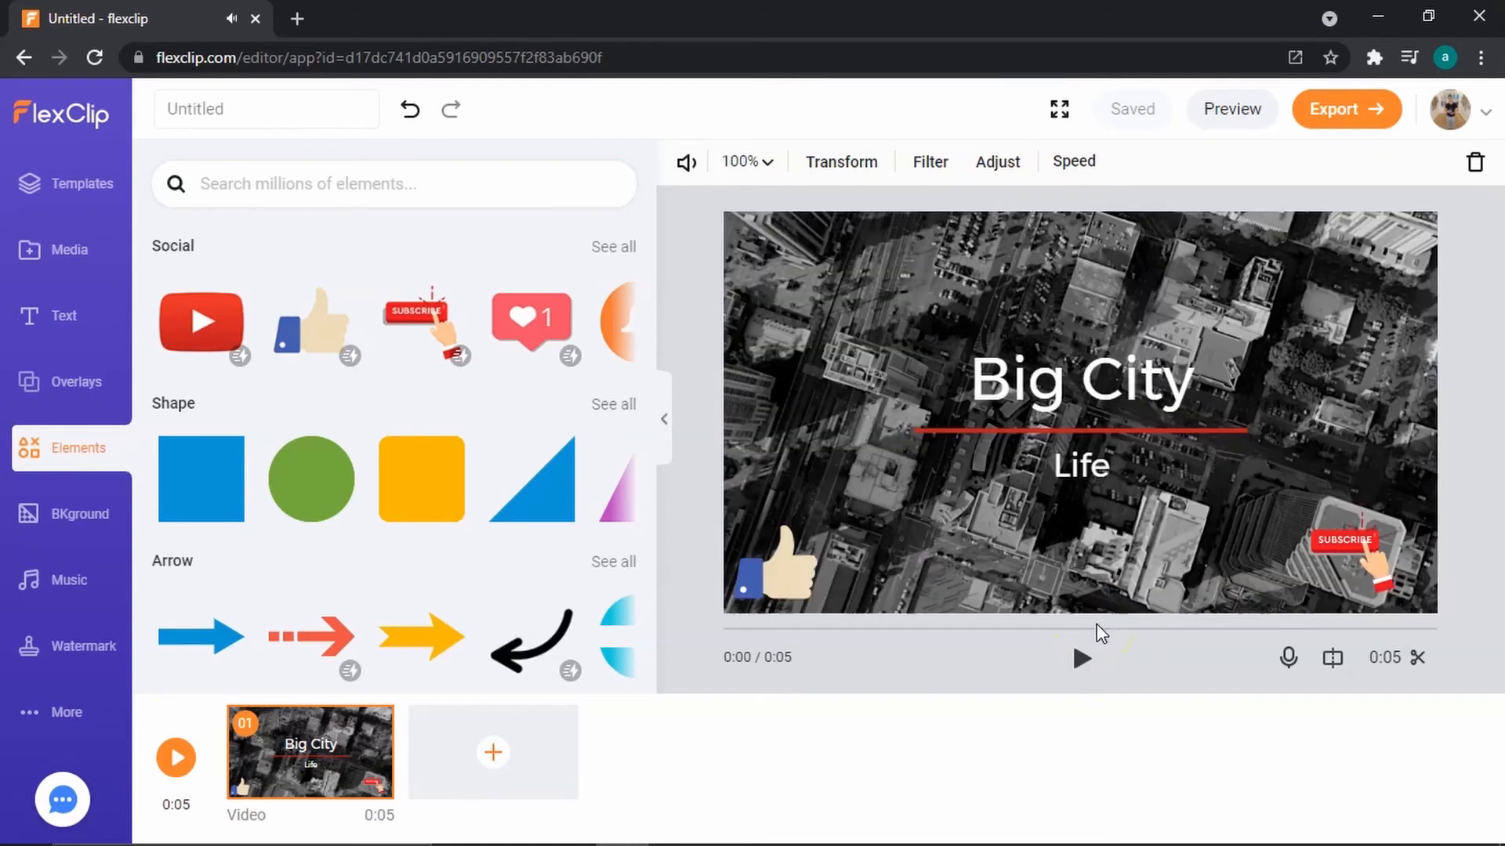
click(1082, 663)
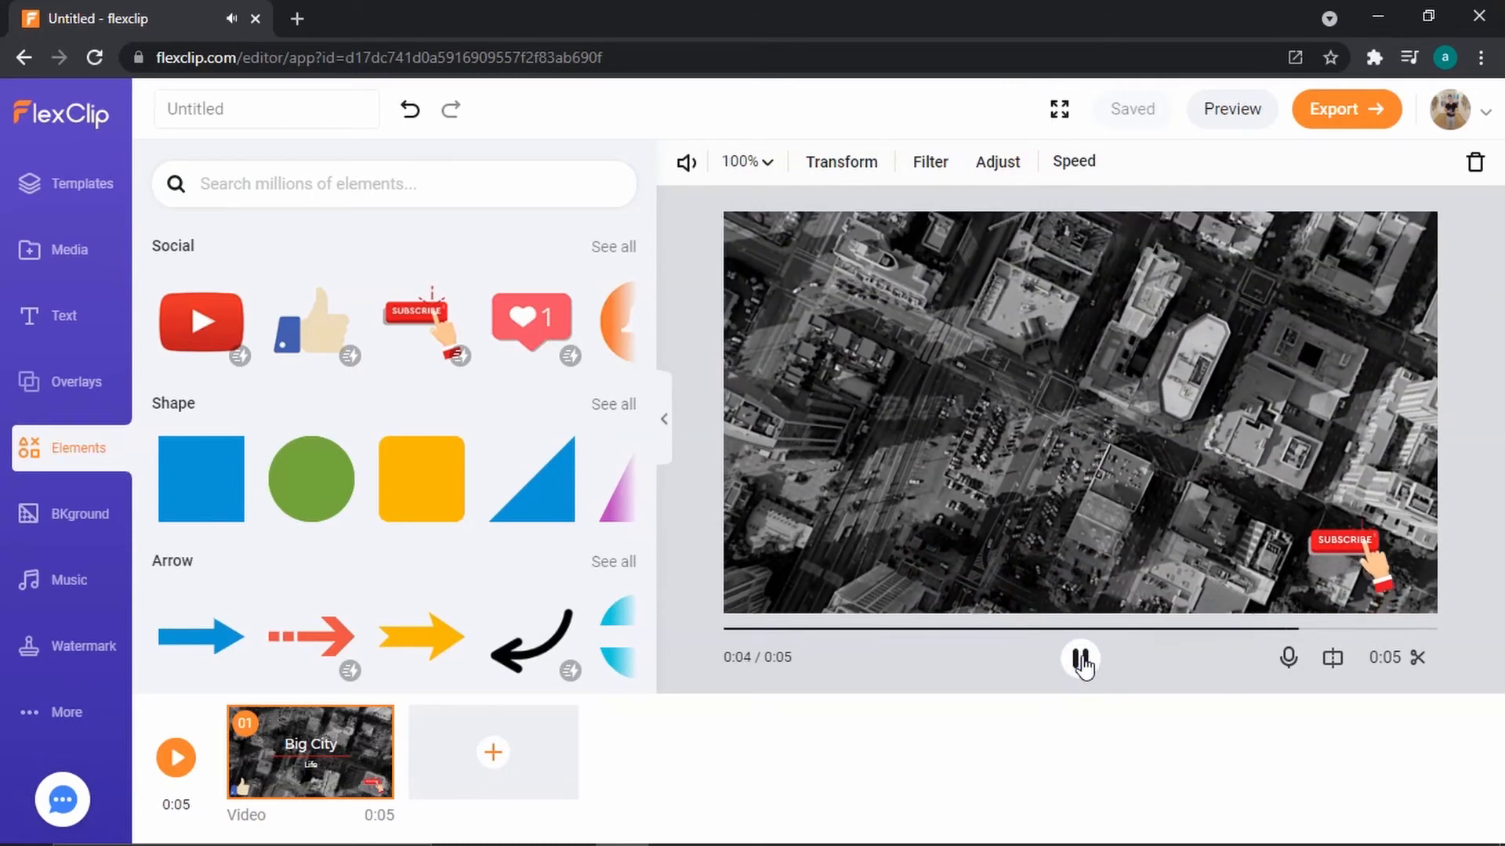
click(1084, 666)
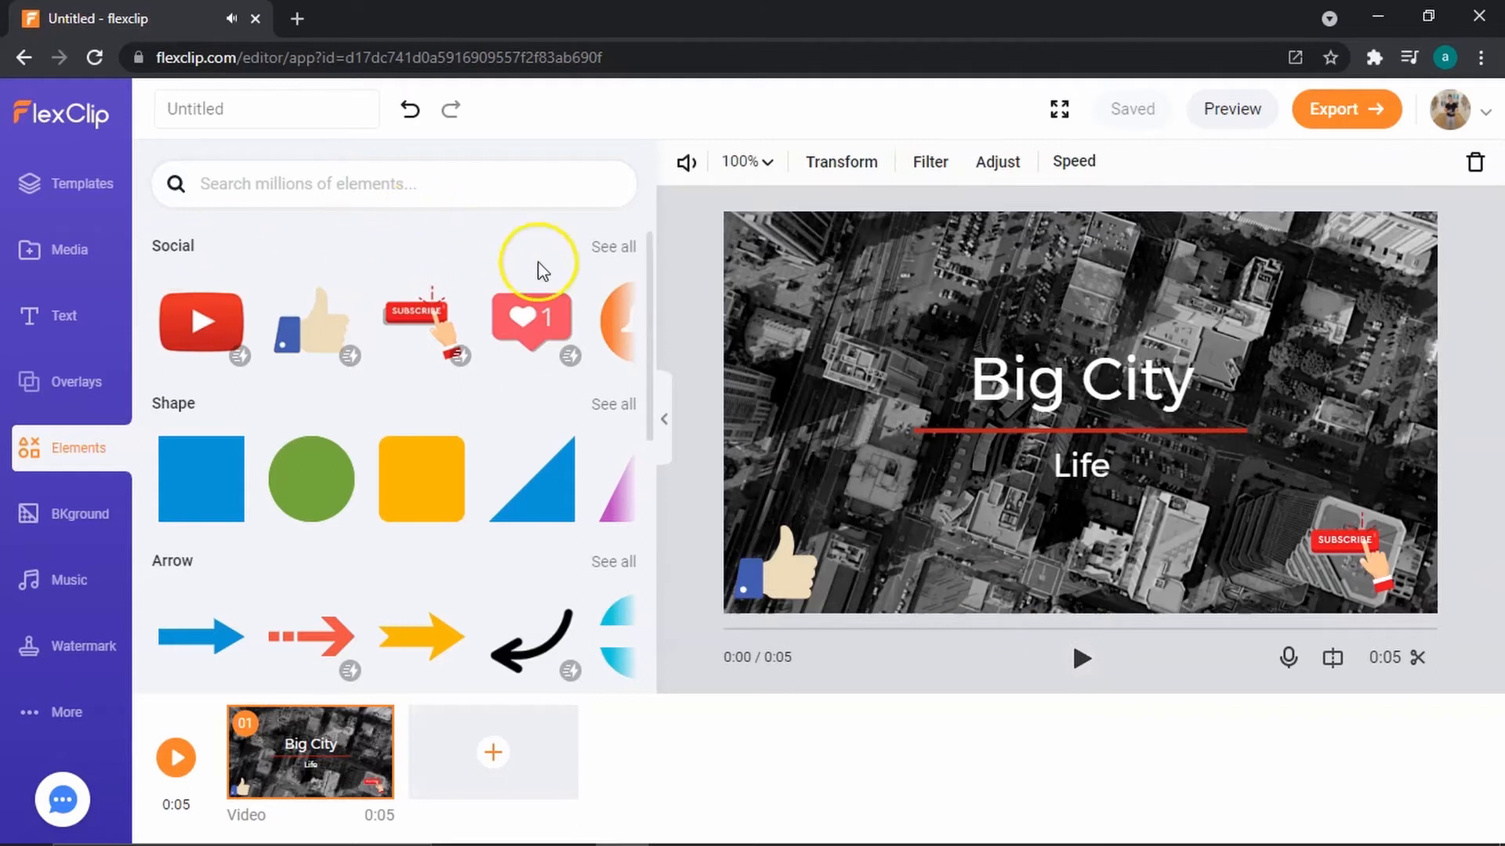
Add the Bottom Up Down dynamic text and move it to the upper-left area of the video frame.
click(61, 321)
scroll(271, 506, down, 4)
scroll(291, 500, down, 3)
scroll(313, 494, up, 4)
scroll(306, 463, down, 4)
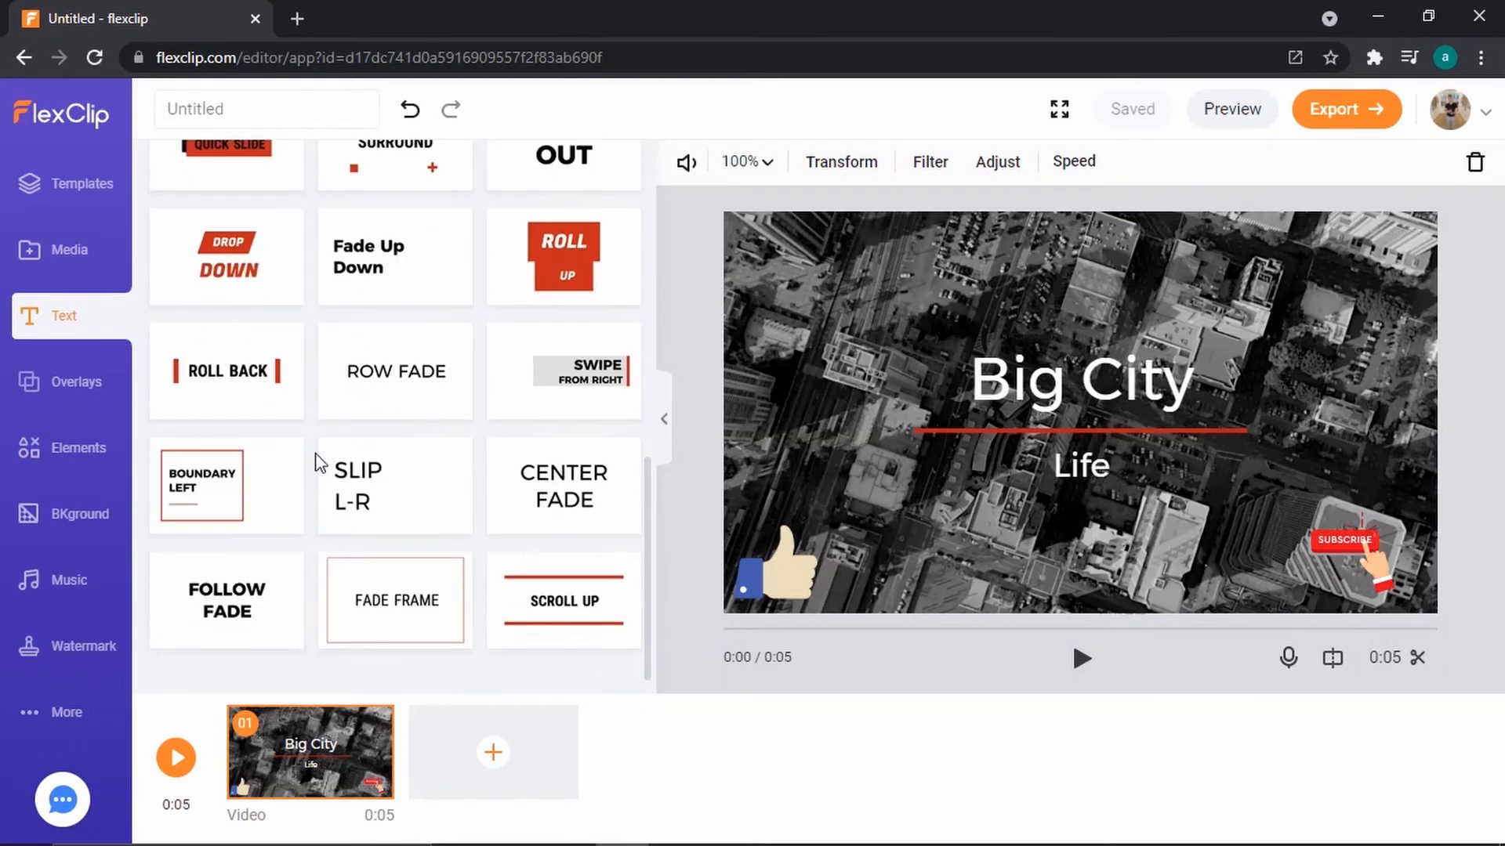
scroll(329, 470, up, 5)
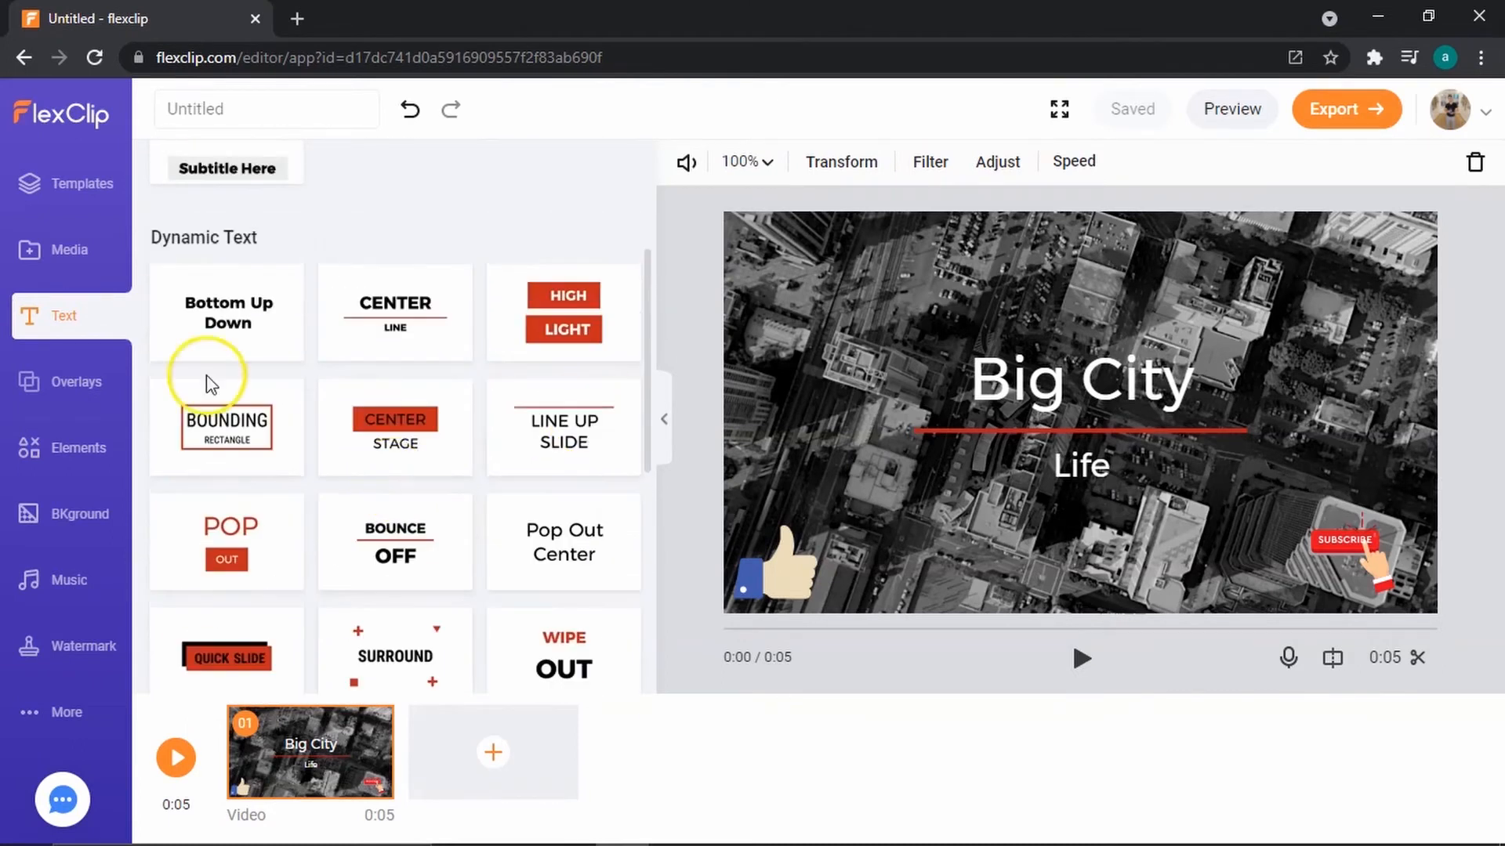
click(236, 317)
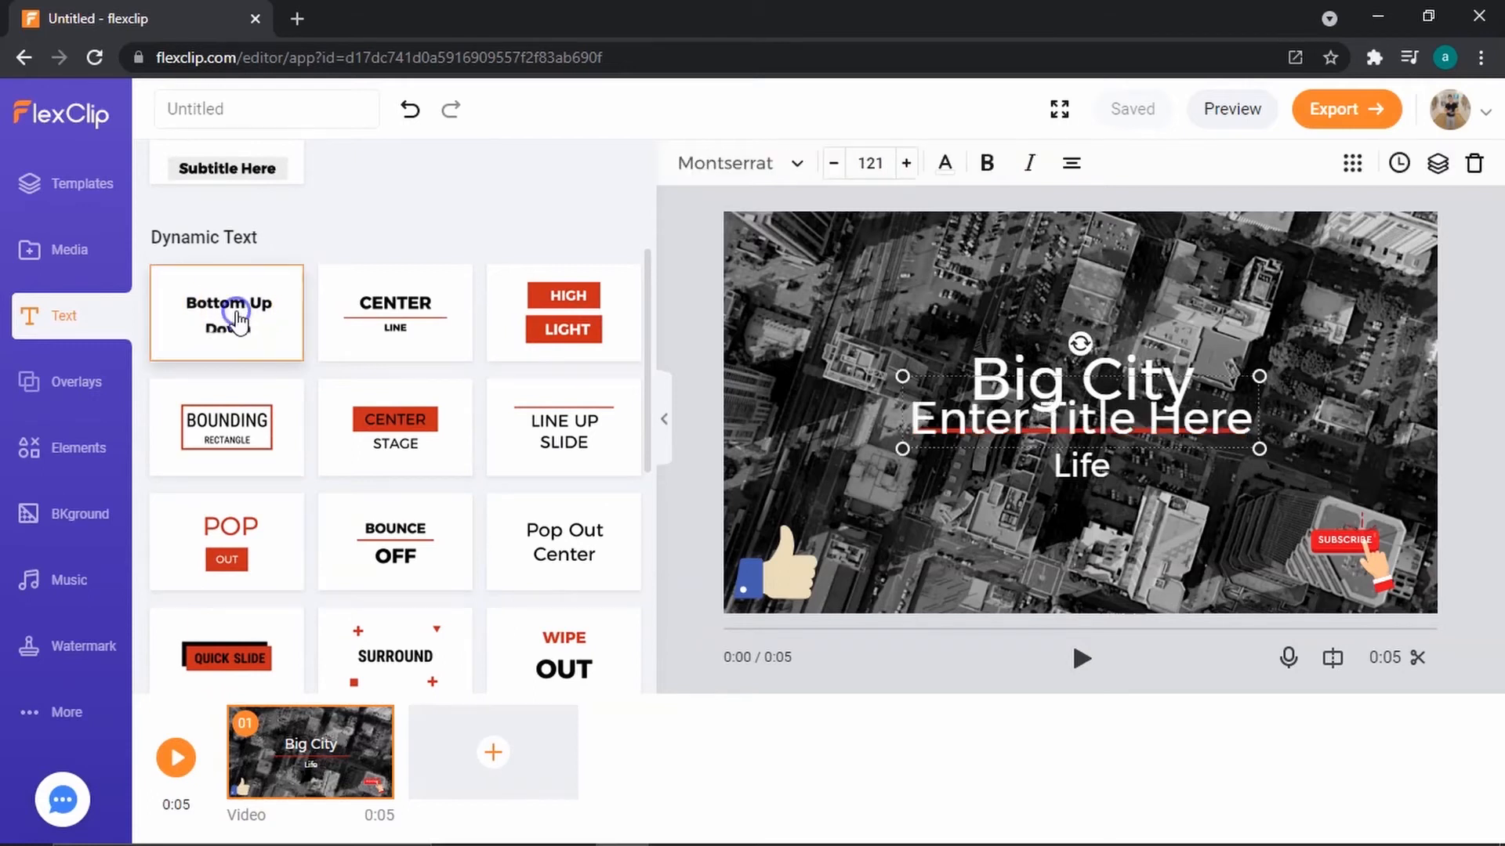
drag(1109, 441, 926, 307)
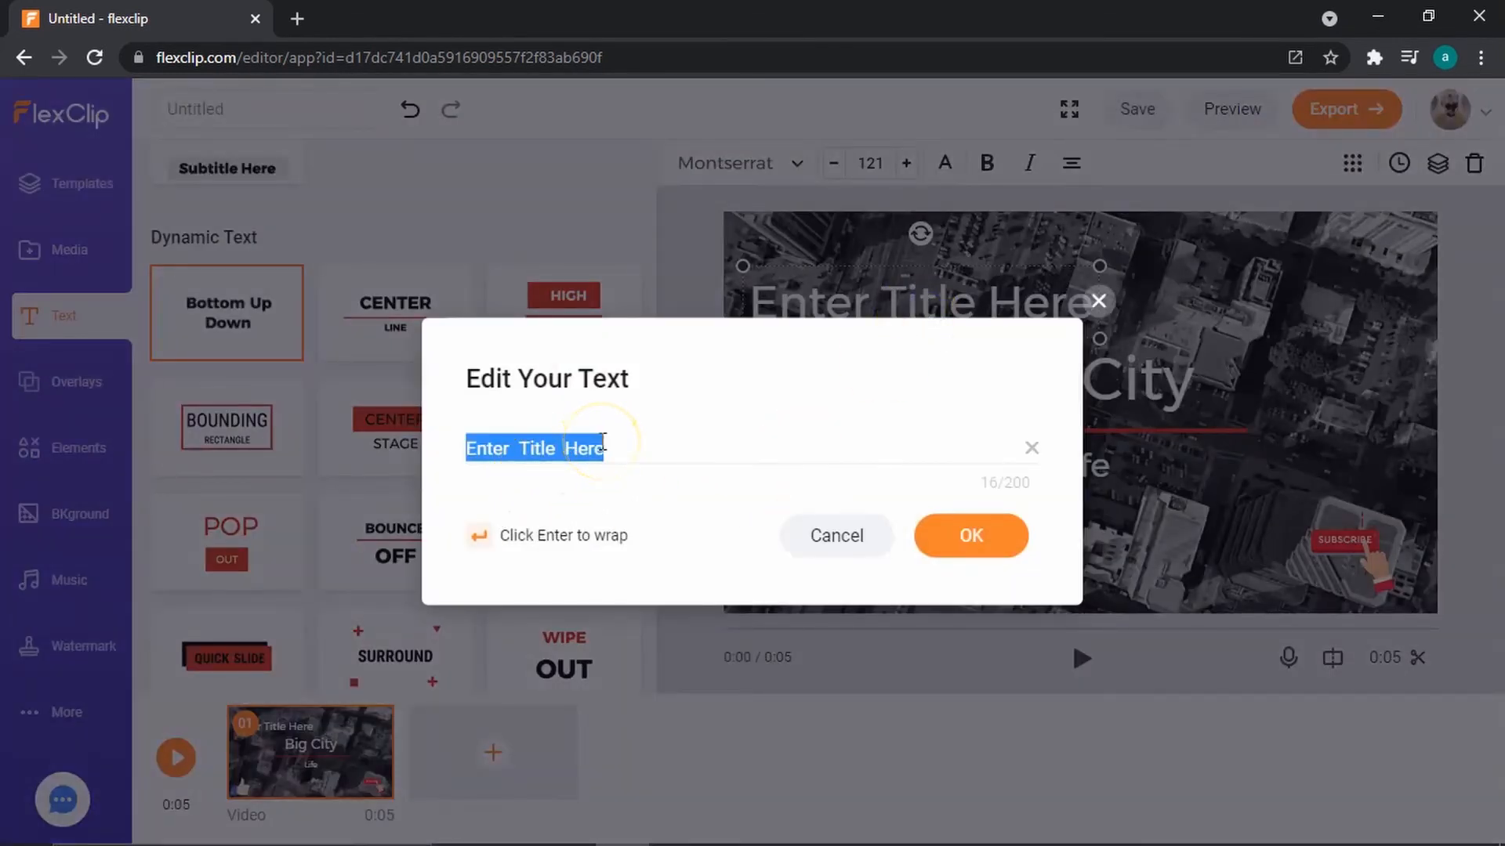
Replace the new text's placeholder with "Find", "Jobs" and "Easily" on three separate lines.
text(Fi)
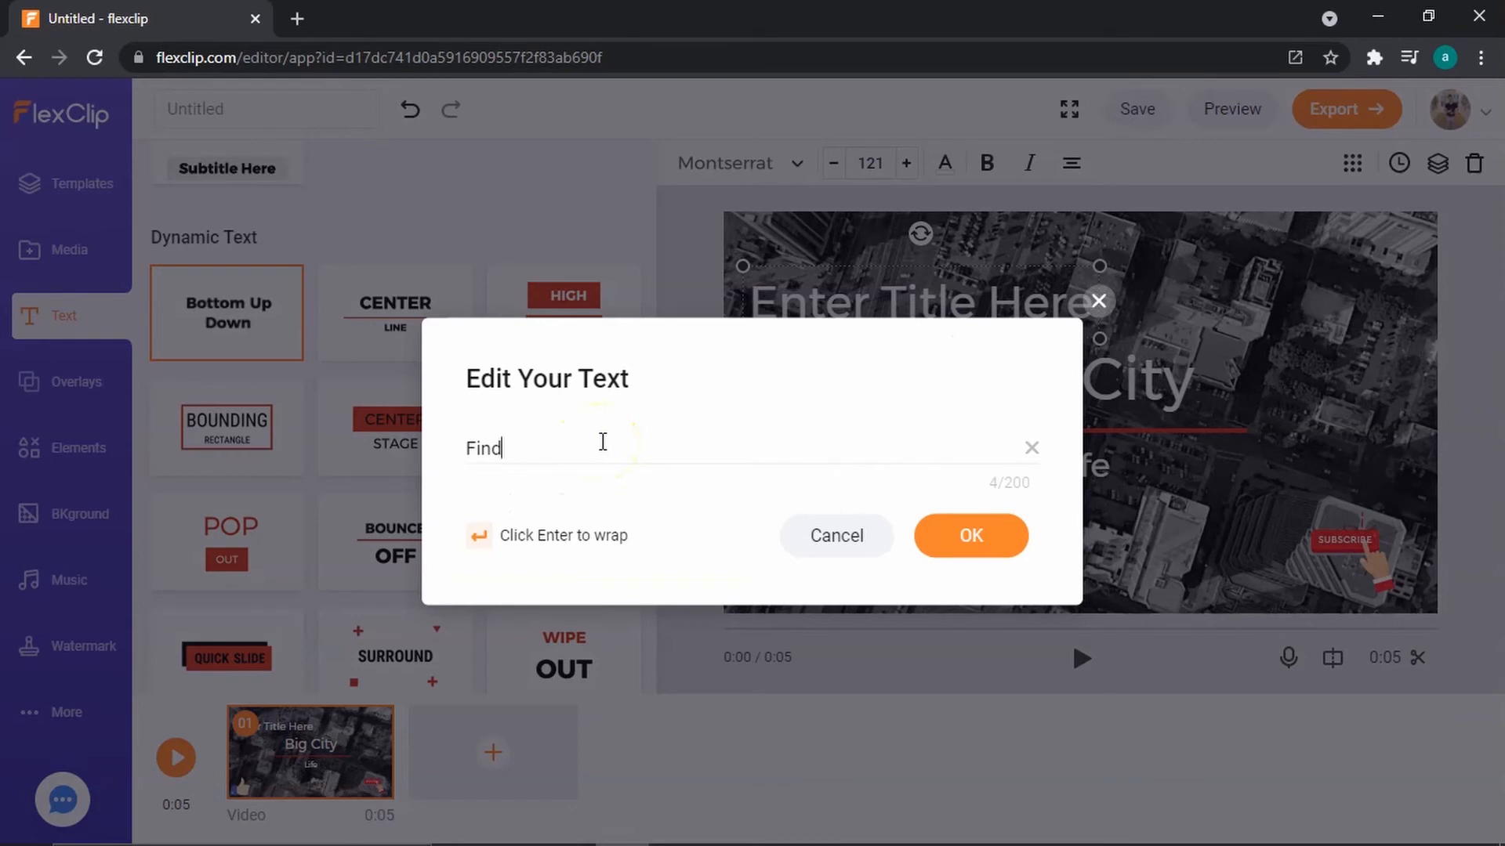
text(nd)
key(Return)
text(Jobs)
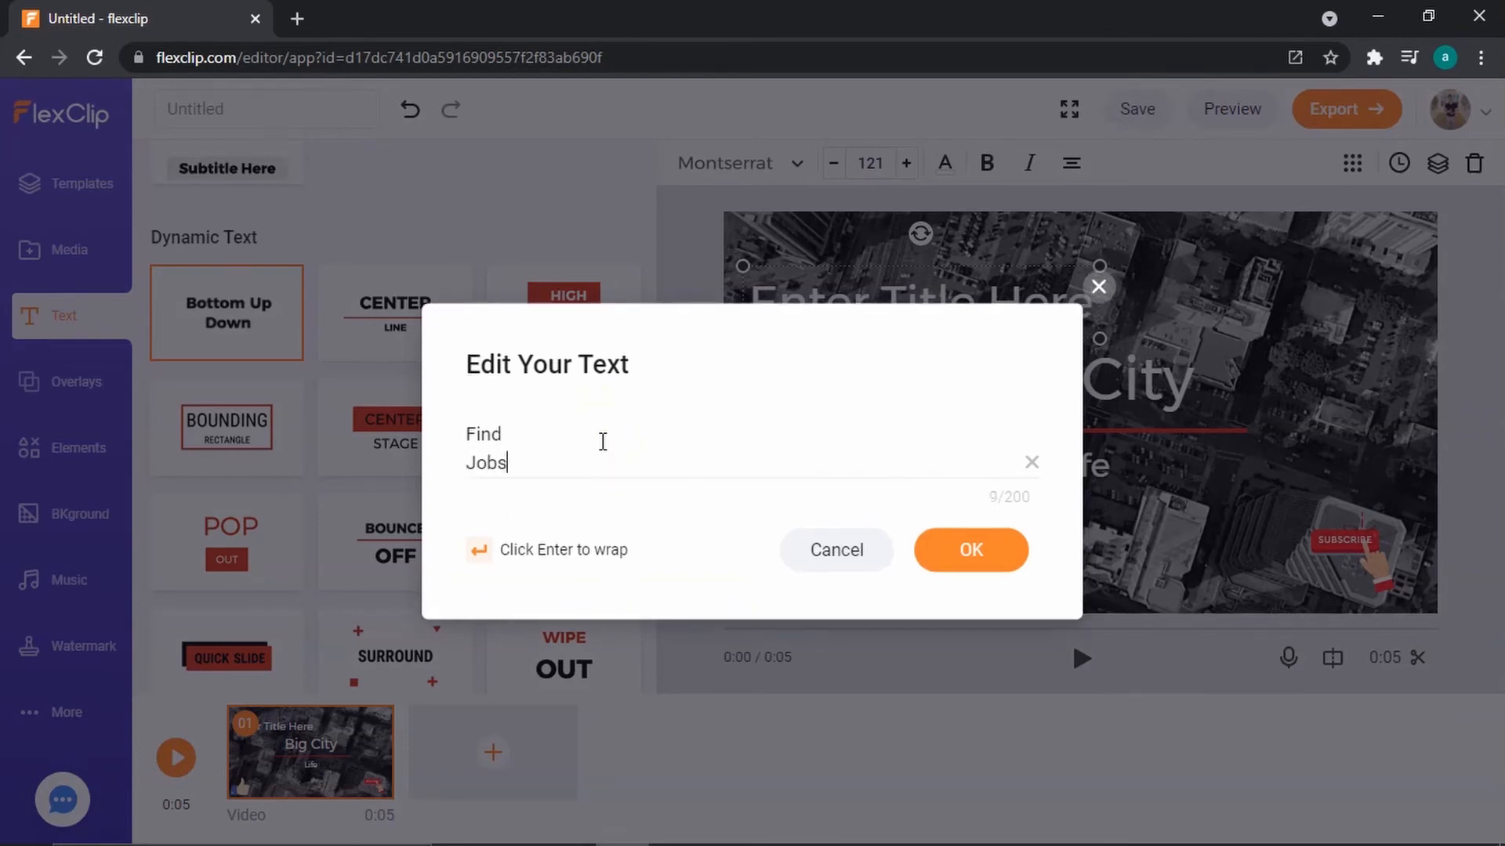
key(Return)
text(Easily)
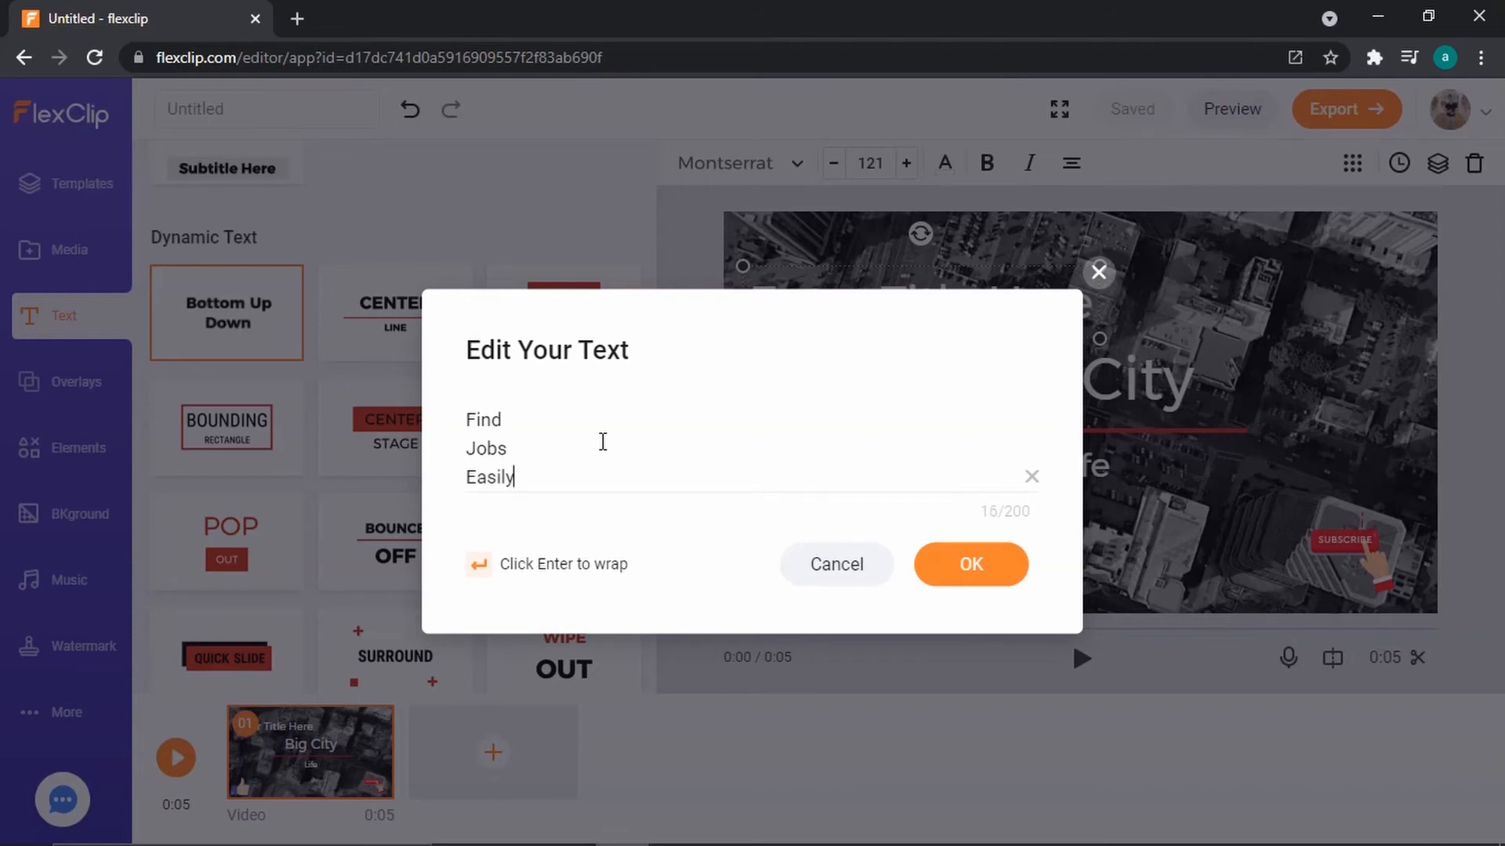
click(966, 567)
Reposition the Find Jobs Easily text and enlarge it to font size 221 on the left side of the frame.
drag(915, 312, 887, 377)
drag(933, 278, 953, 247)
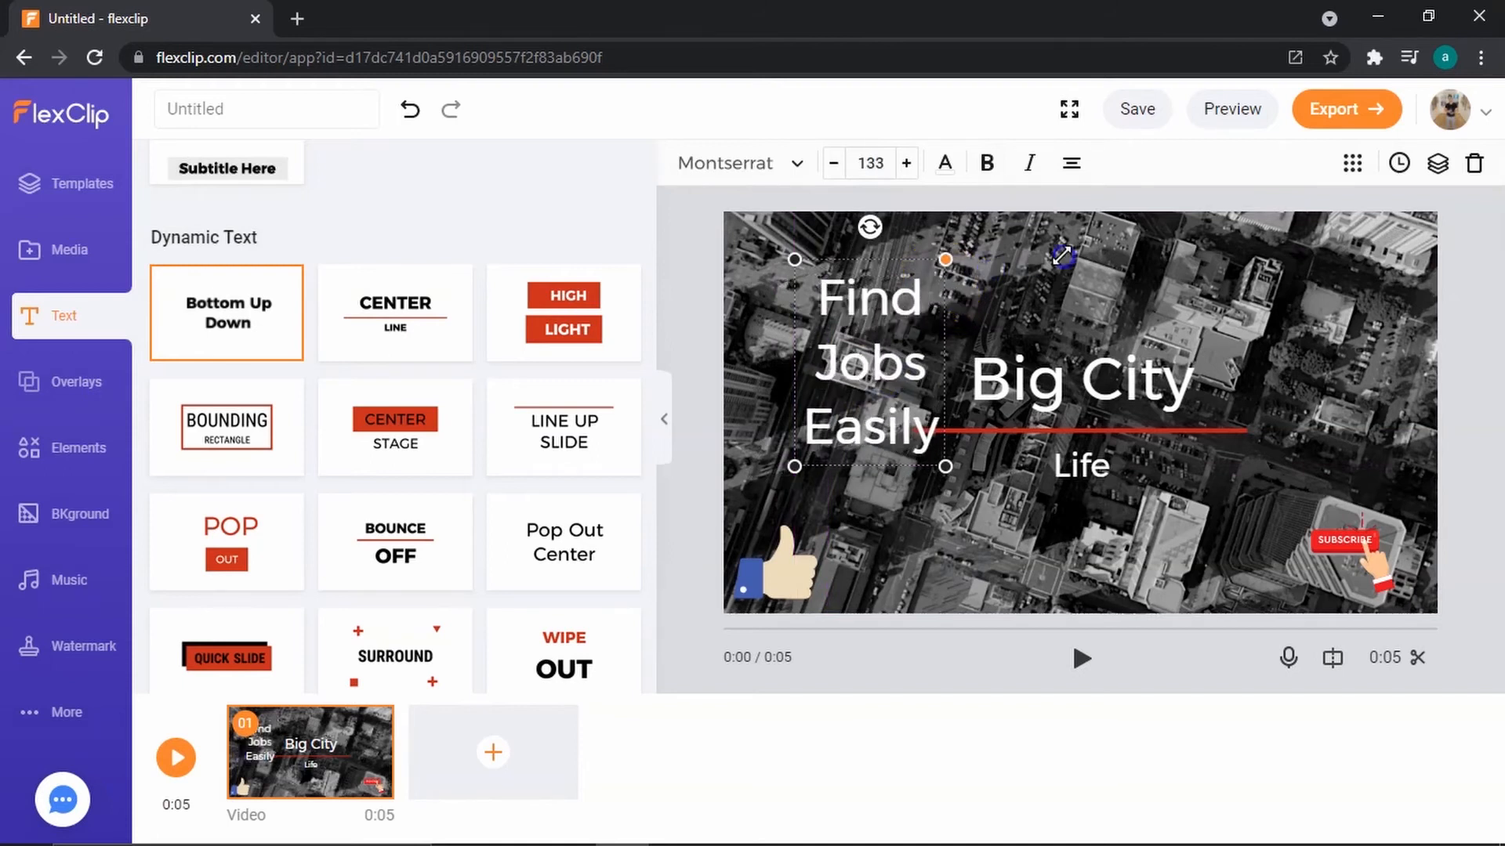
drag(955, 468, 1046, 594)
Keep the Find Jobs Easily text in Montserrat, make it bold and shift it slightly up and to the left.
click(797, 164)
scroll(823, 380, down, 10)
scroll(807, 384, up, 5)
scroll(838, 345, down, 2)
scroll(850, 396, down, 5)
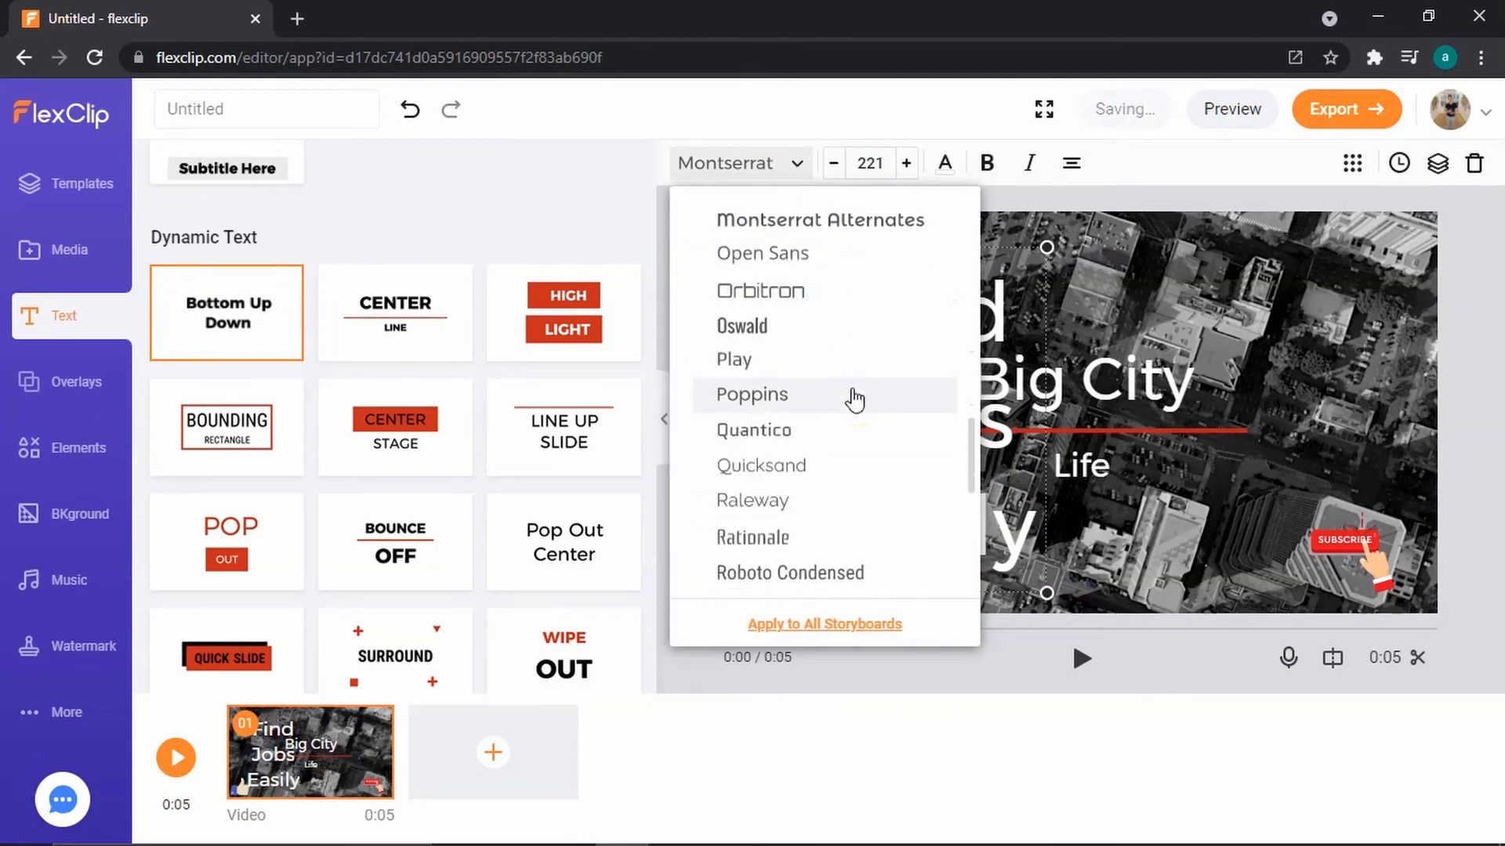
drag(930, 382, 900, 417)
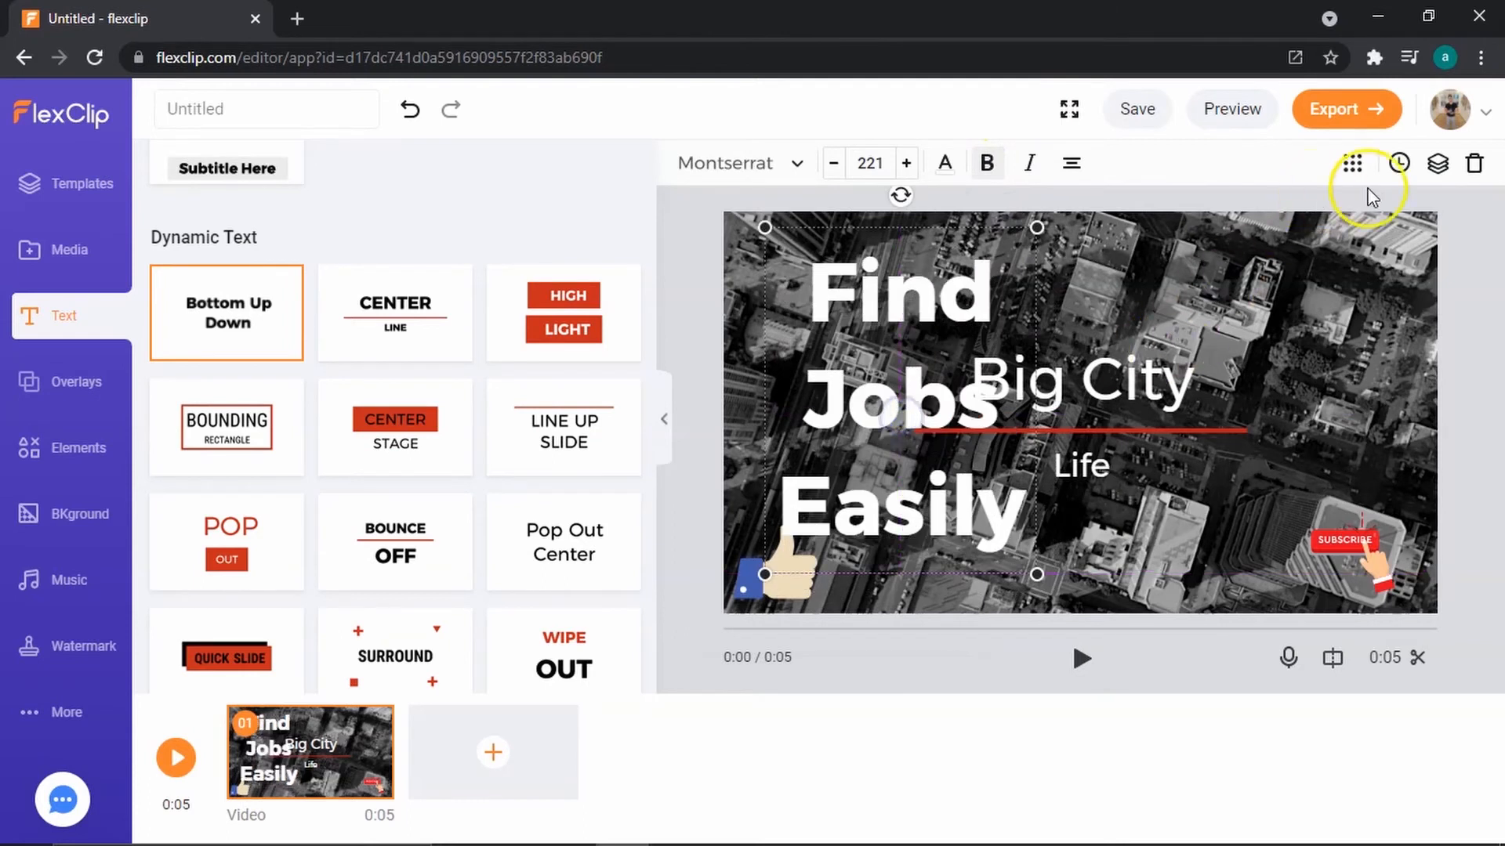
Align the Find Jobs Easily text to the middle-left position of the video frame.
click(1352, 163)
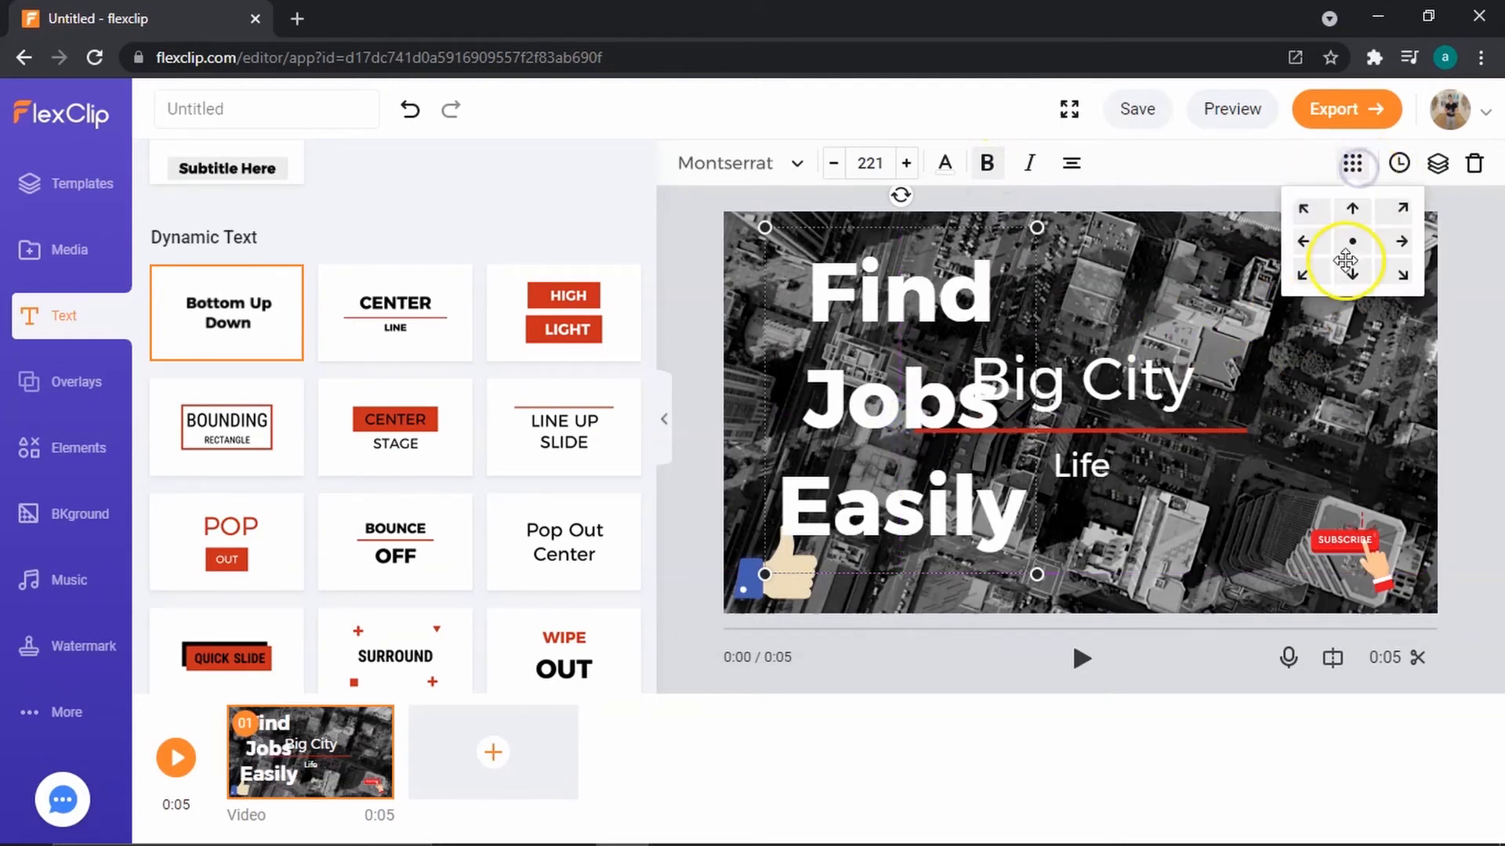
click(1401, 242)
click(1304, 242)
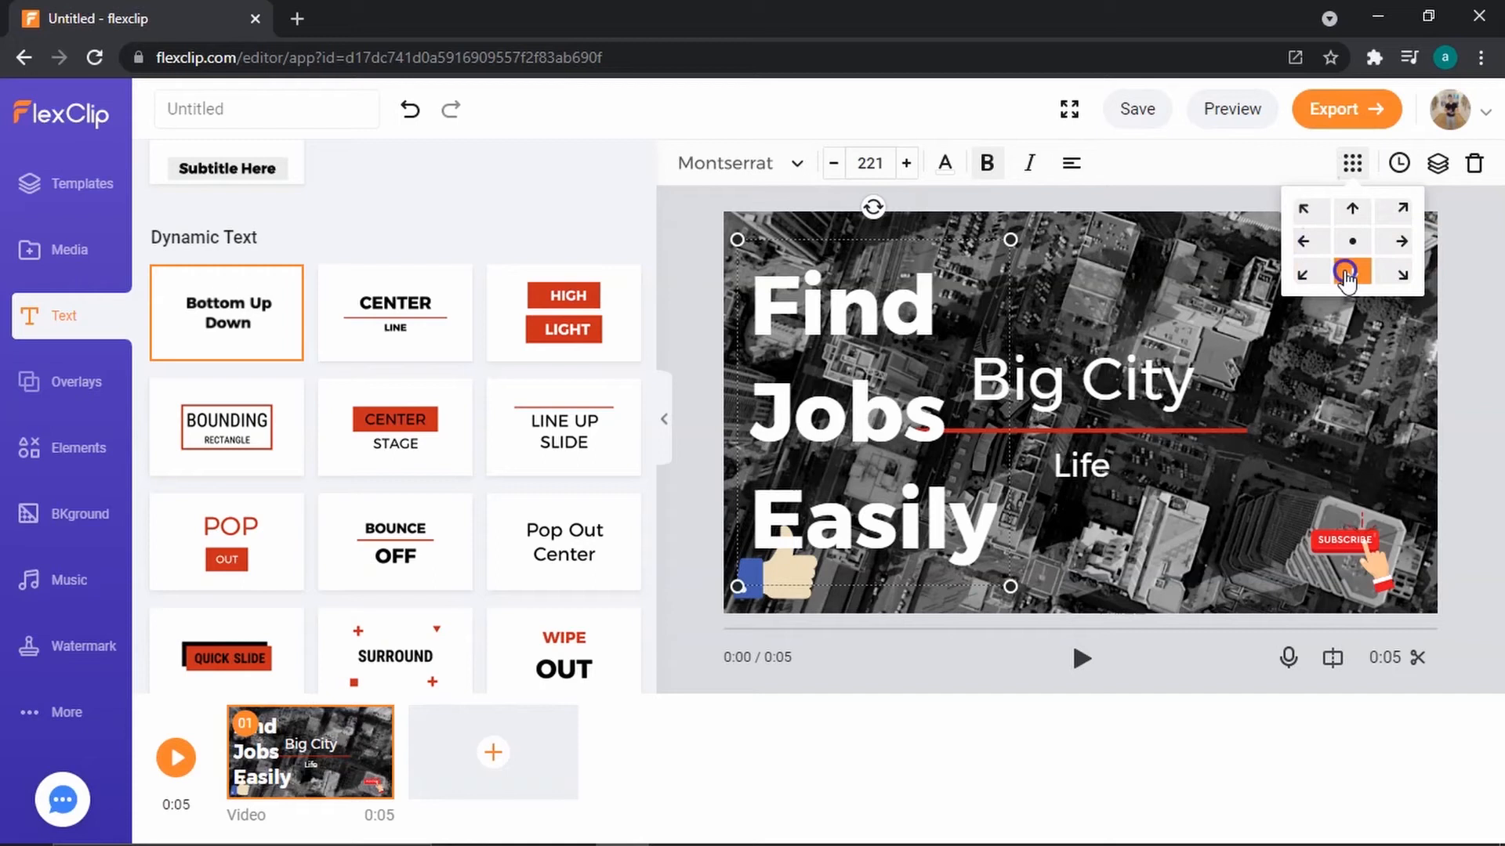
click(1352, 274)
click(1322, 247)
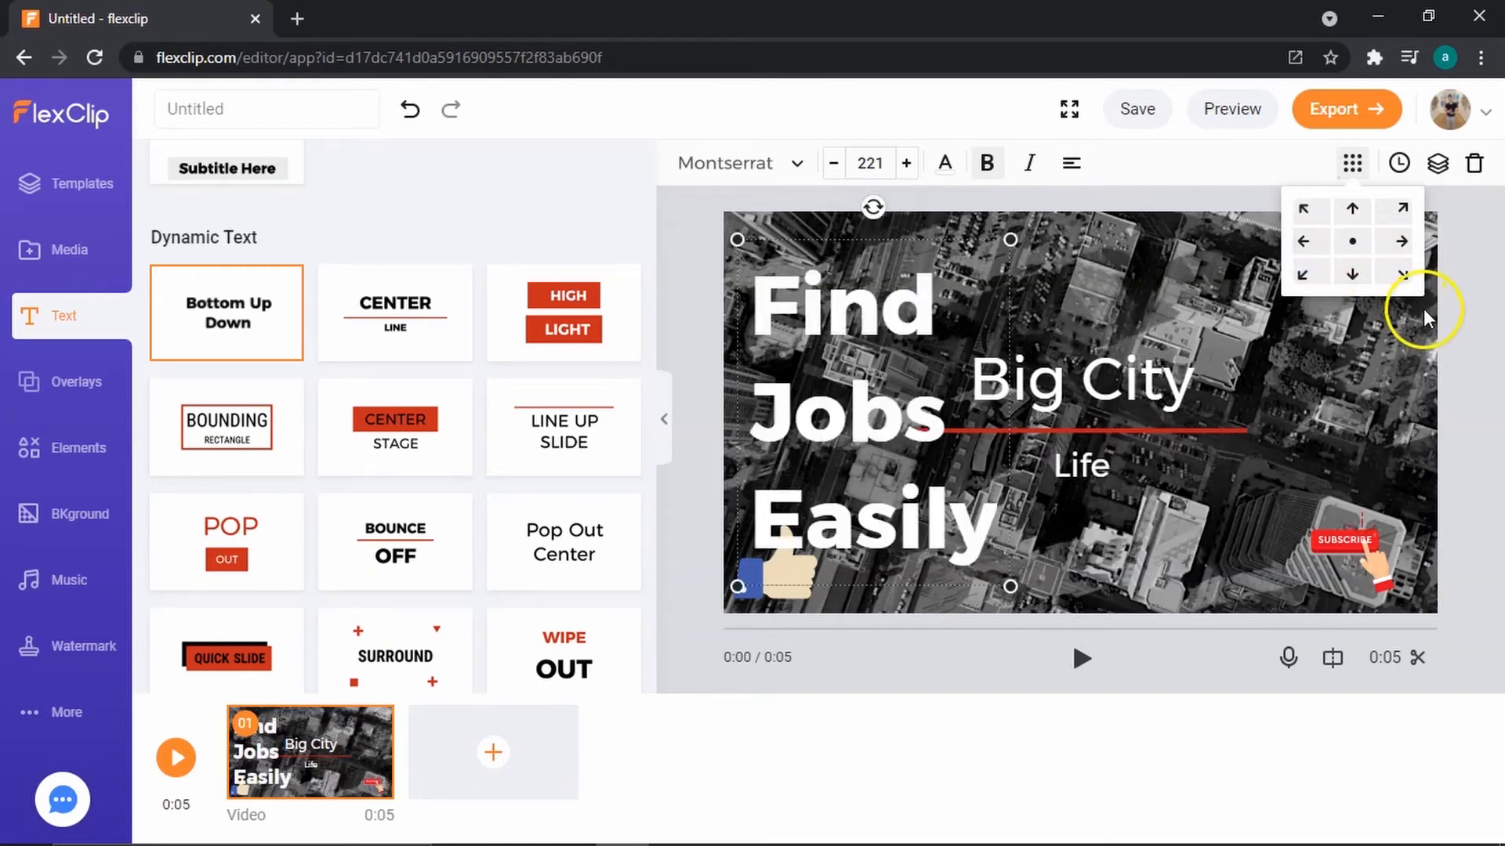
Adjust the Find Jobs Easily text's display time so it starts partway through the clip, about where the title ends.
click(1400, 163)
drag(573, 598, 769, 589)
click(831, 702)
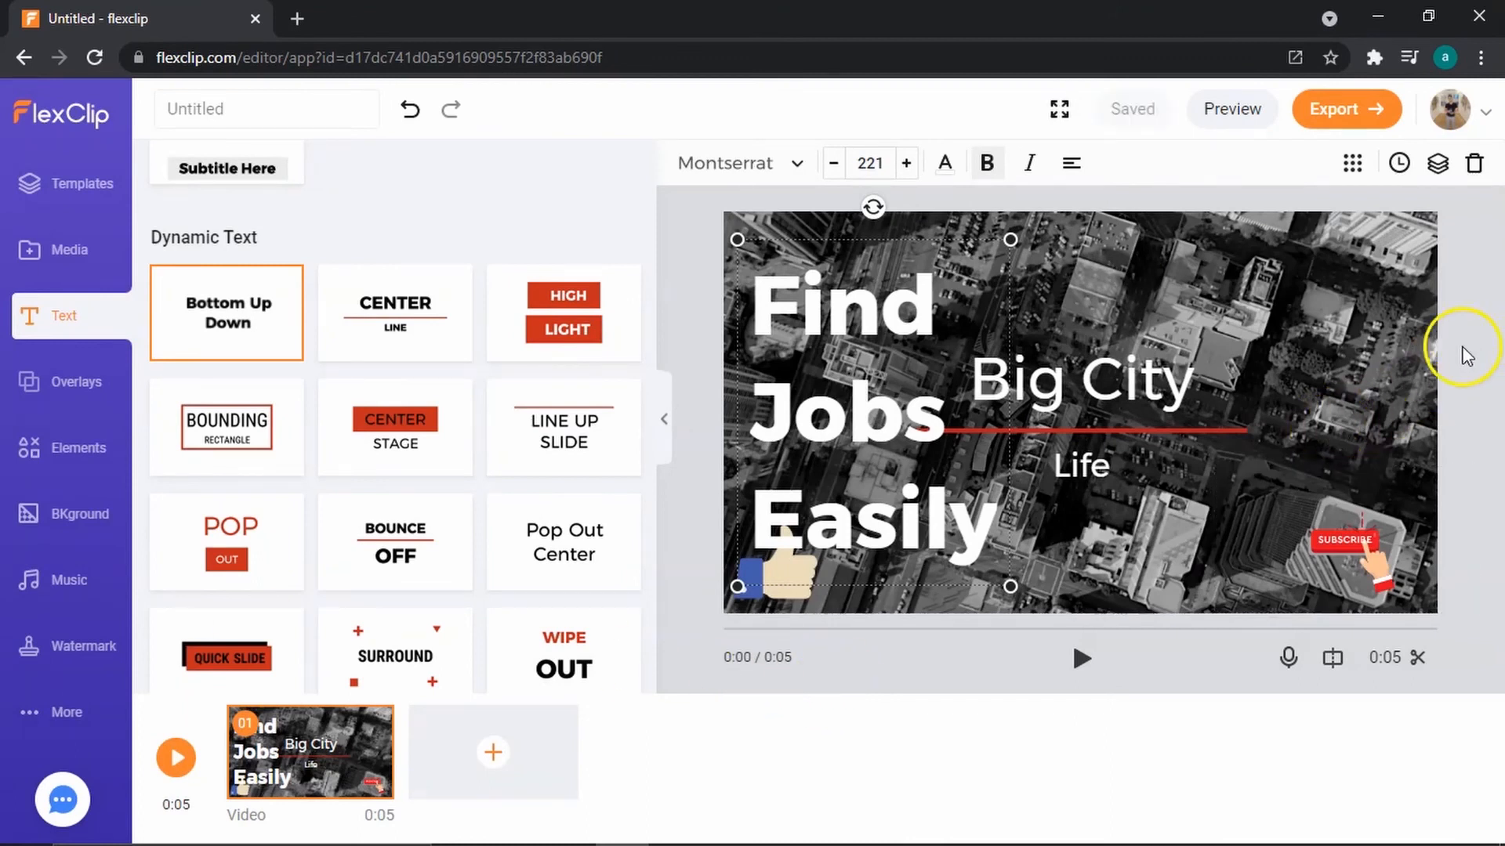
Filter the stock music by the Happy mood, listen to "Sunny Days" and add it to the video.
click(68, 584)
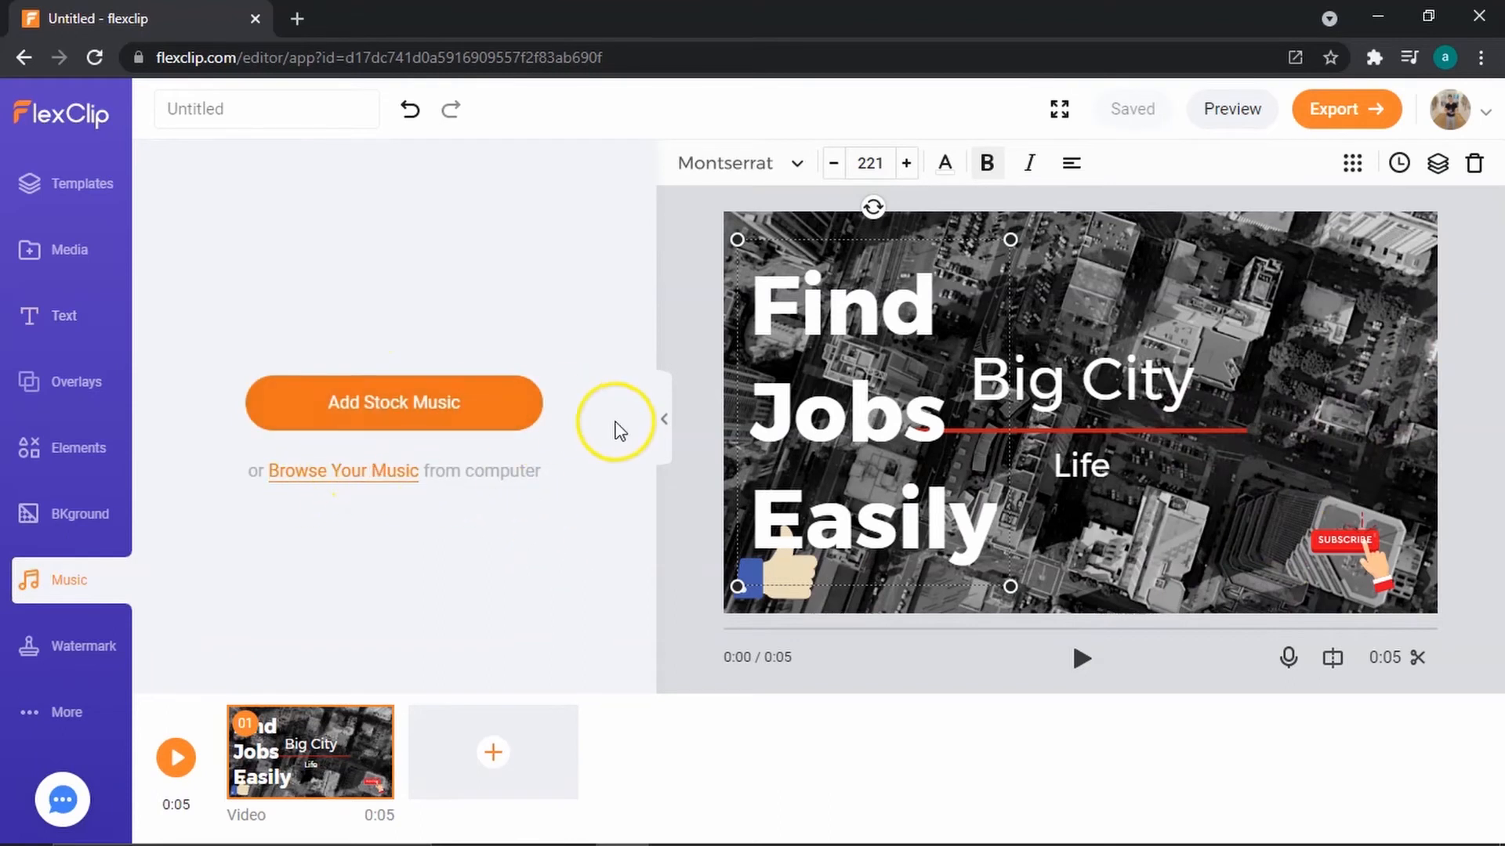
click(413, 413)
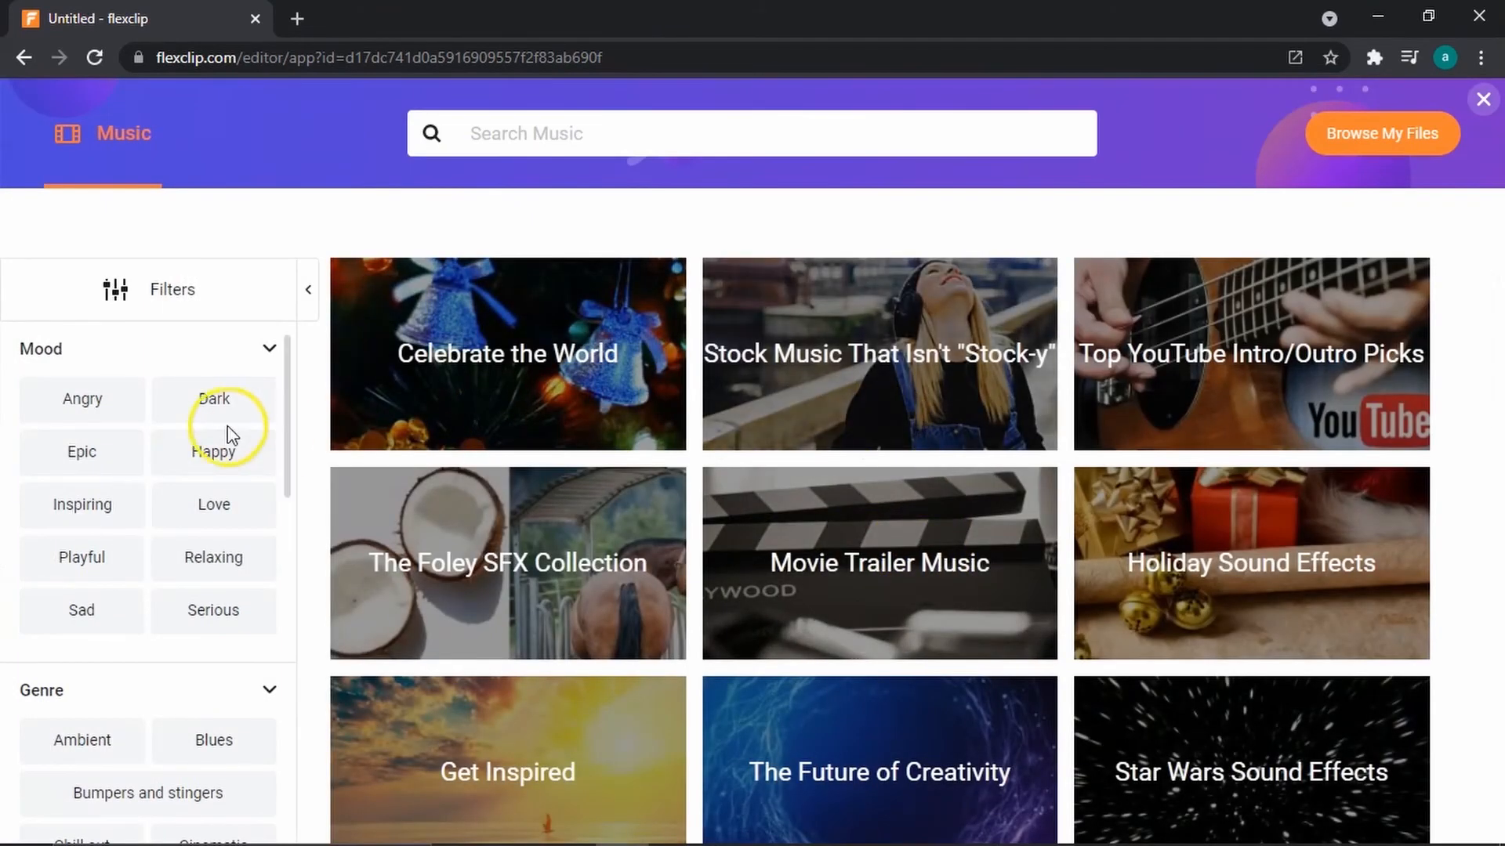
click(186, 455)
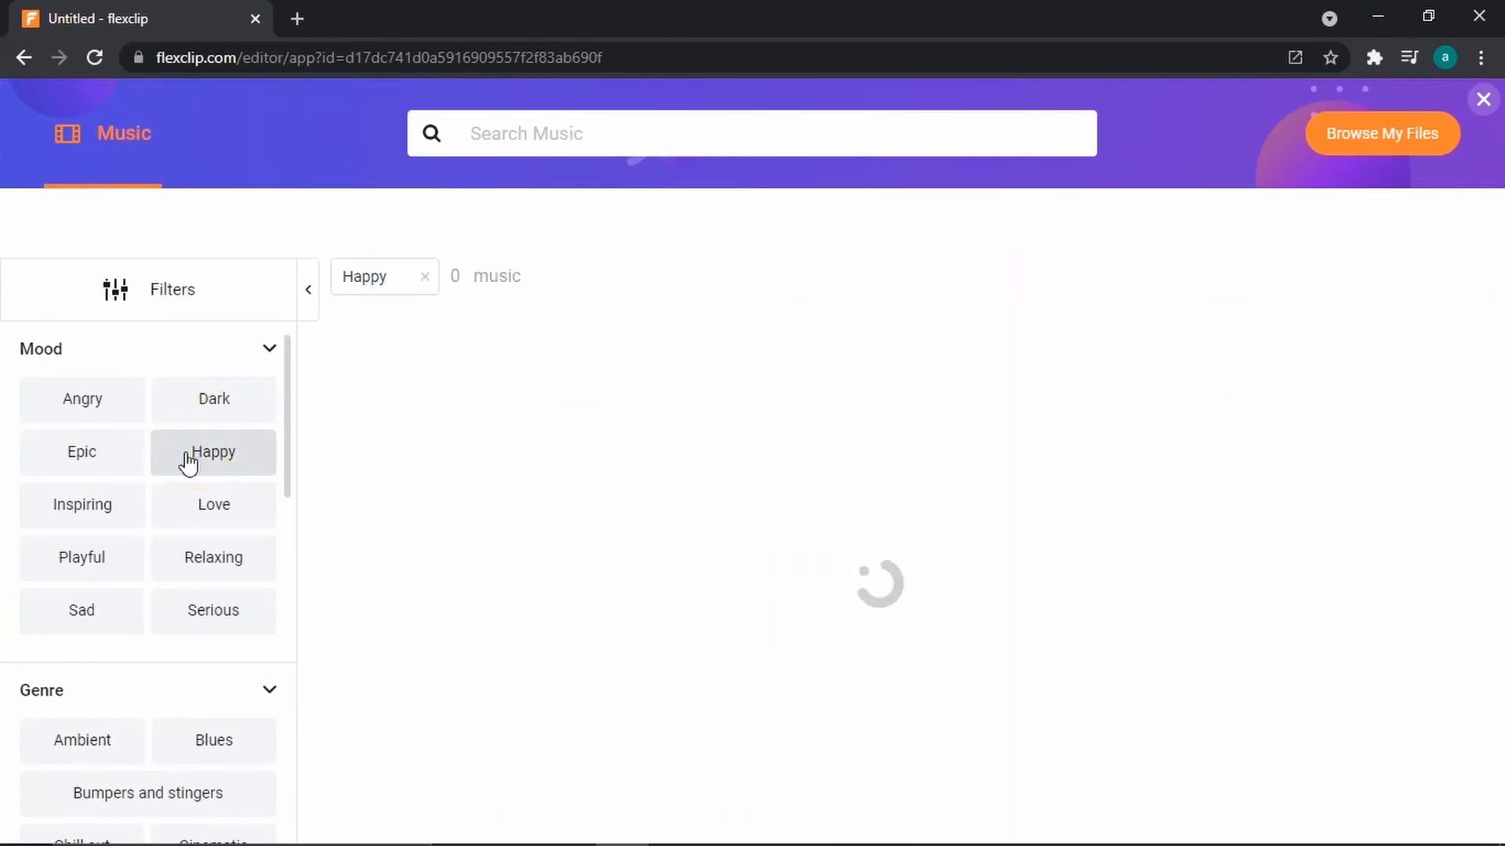
click(363, 377)
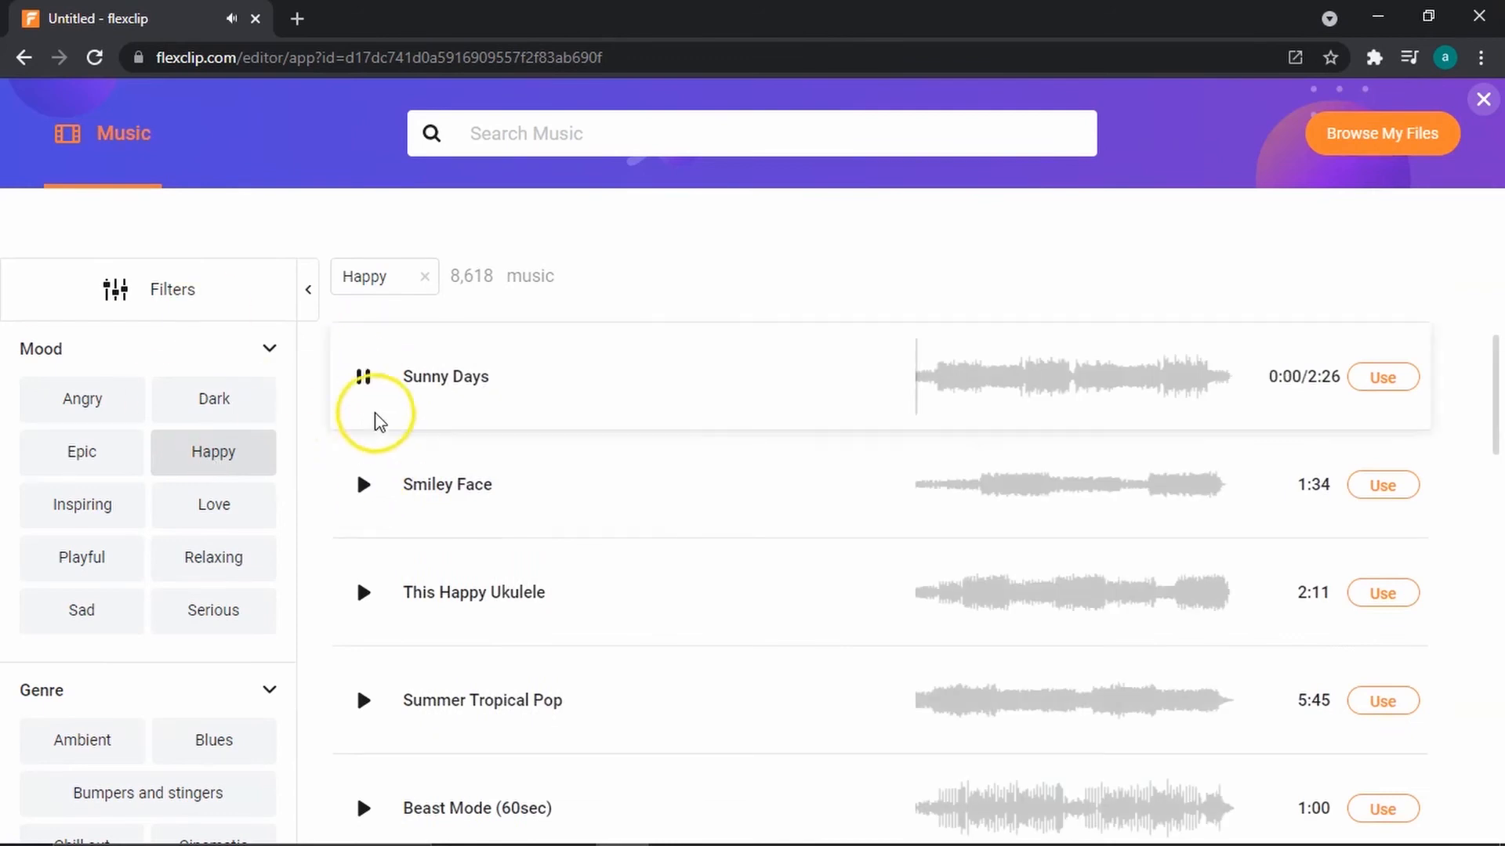
click(1382, 377)
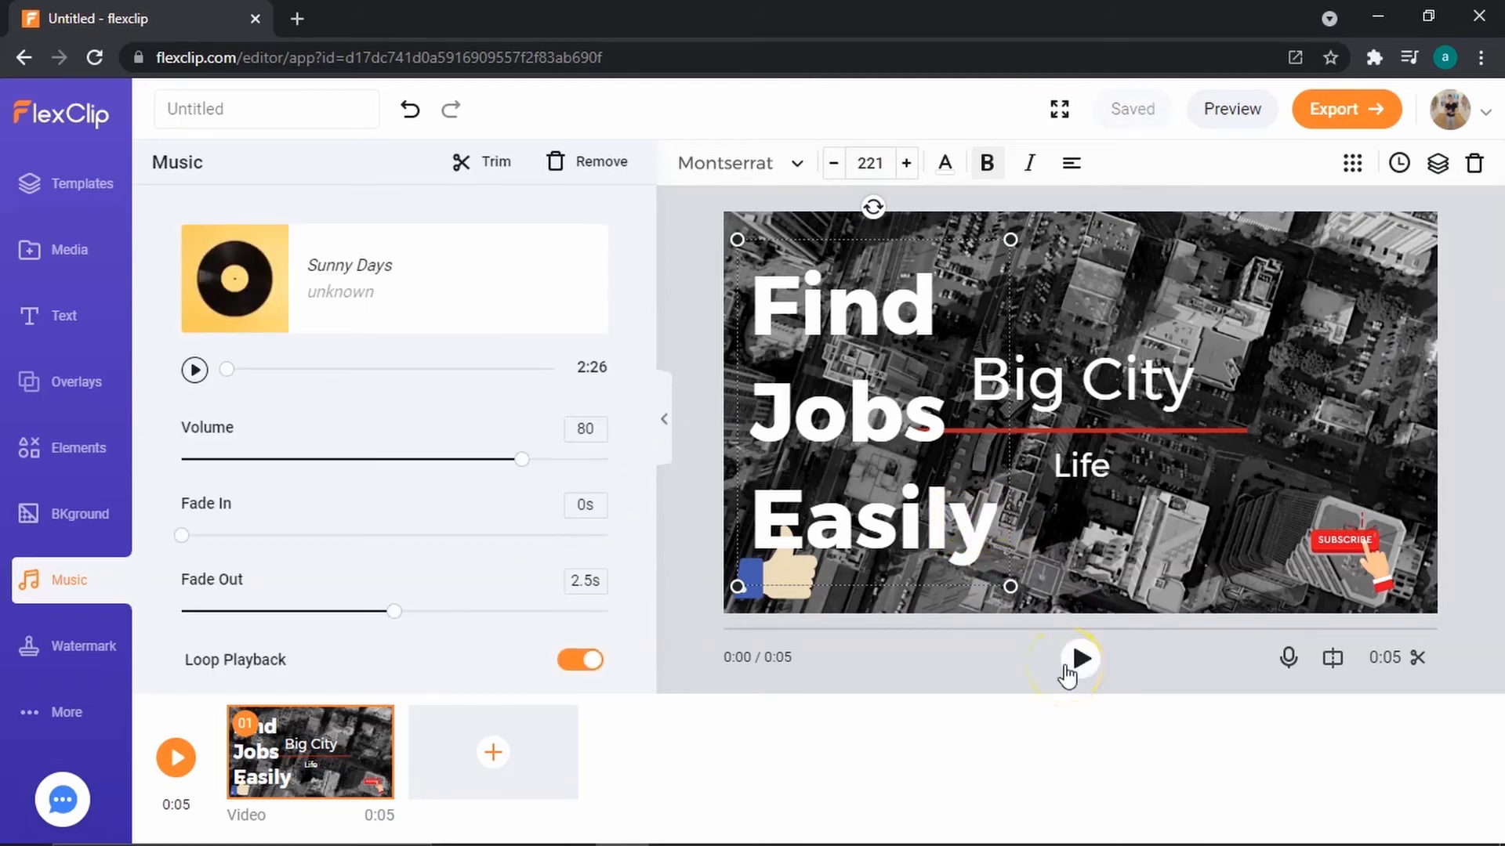
Play the video in the preview to check the titles, elements and background music together.
click(1093, 670)
click(1082, 658)
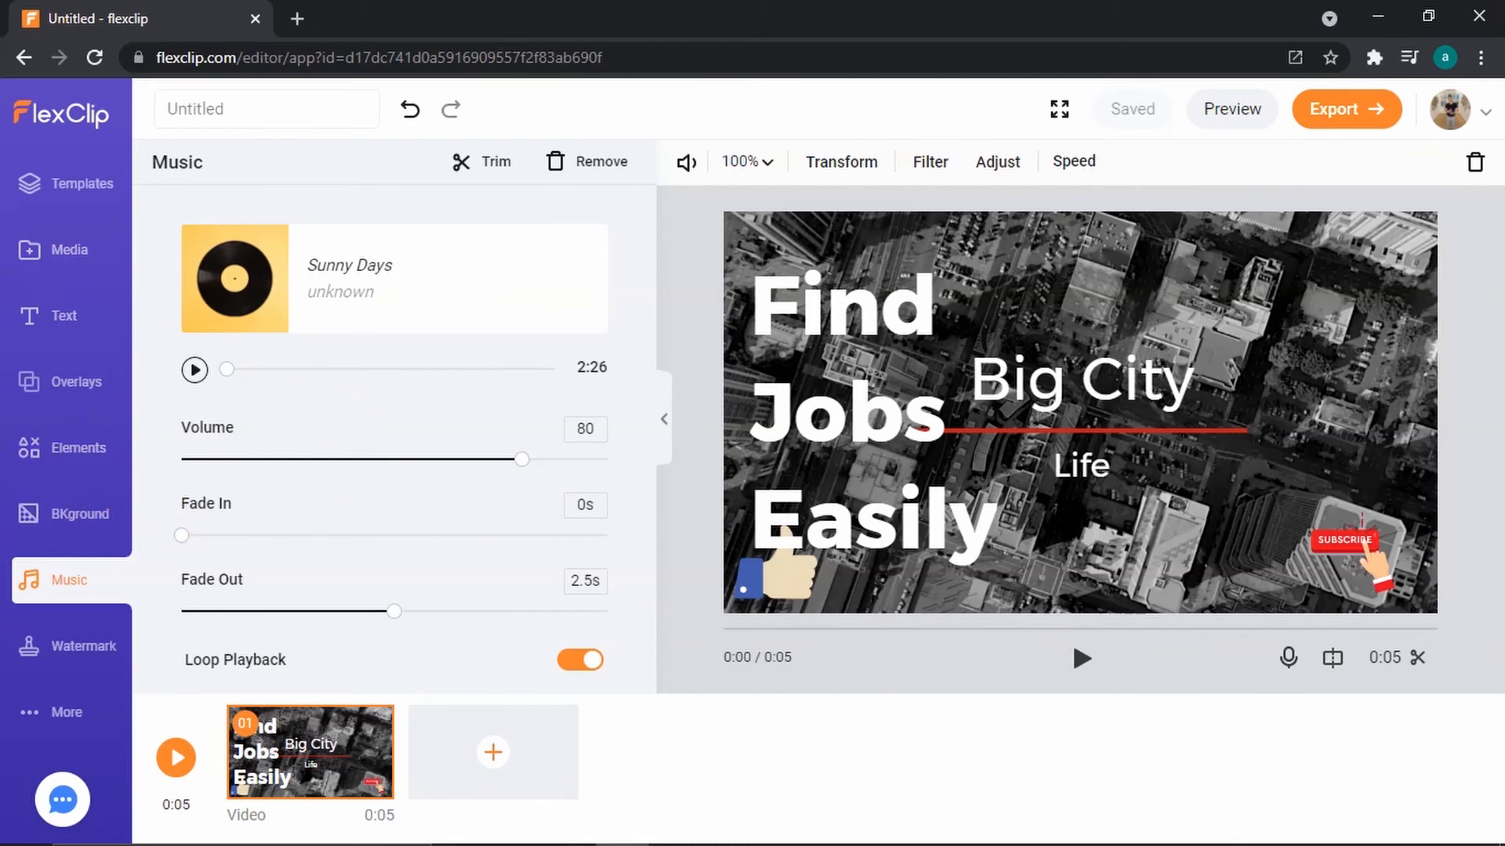
Start exporting the video as MP4 at 1080p resolution and proceed to the plan upgrade it requires.
click(1349, 111)
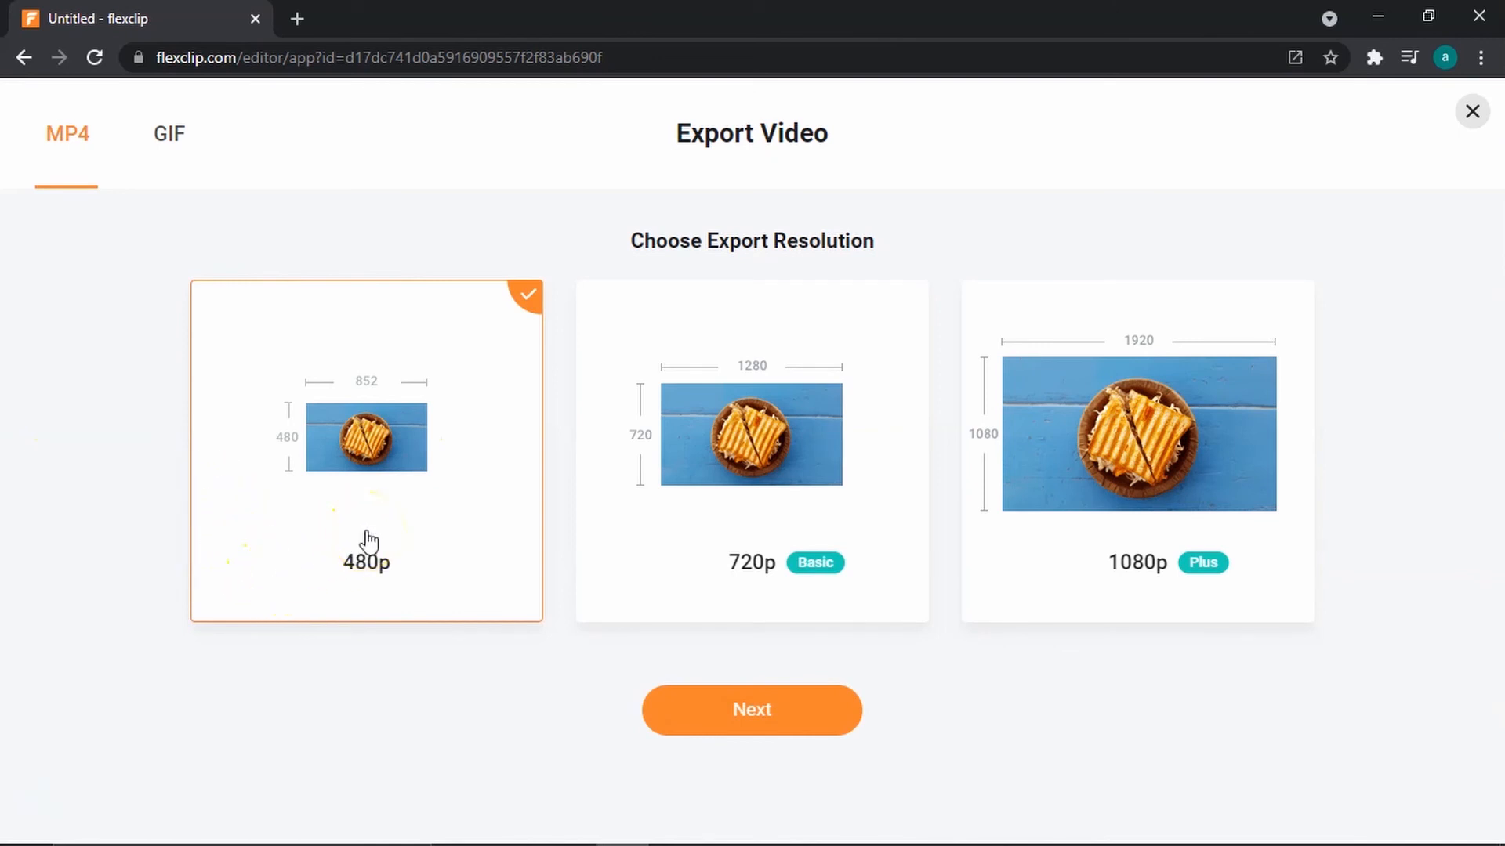
click(785, 346)
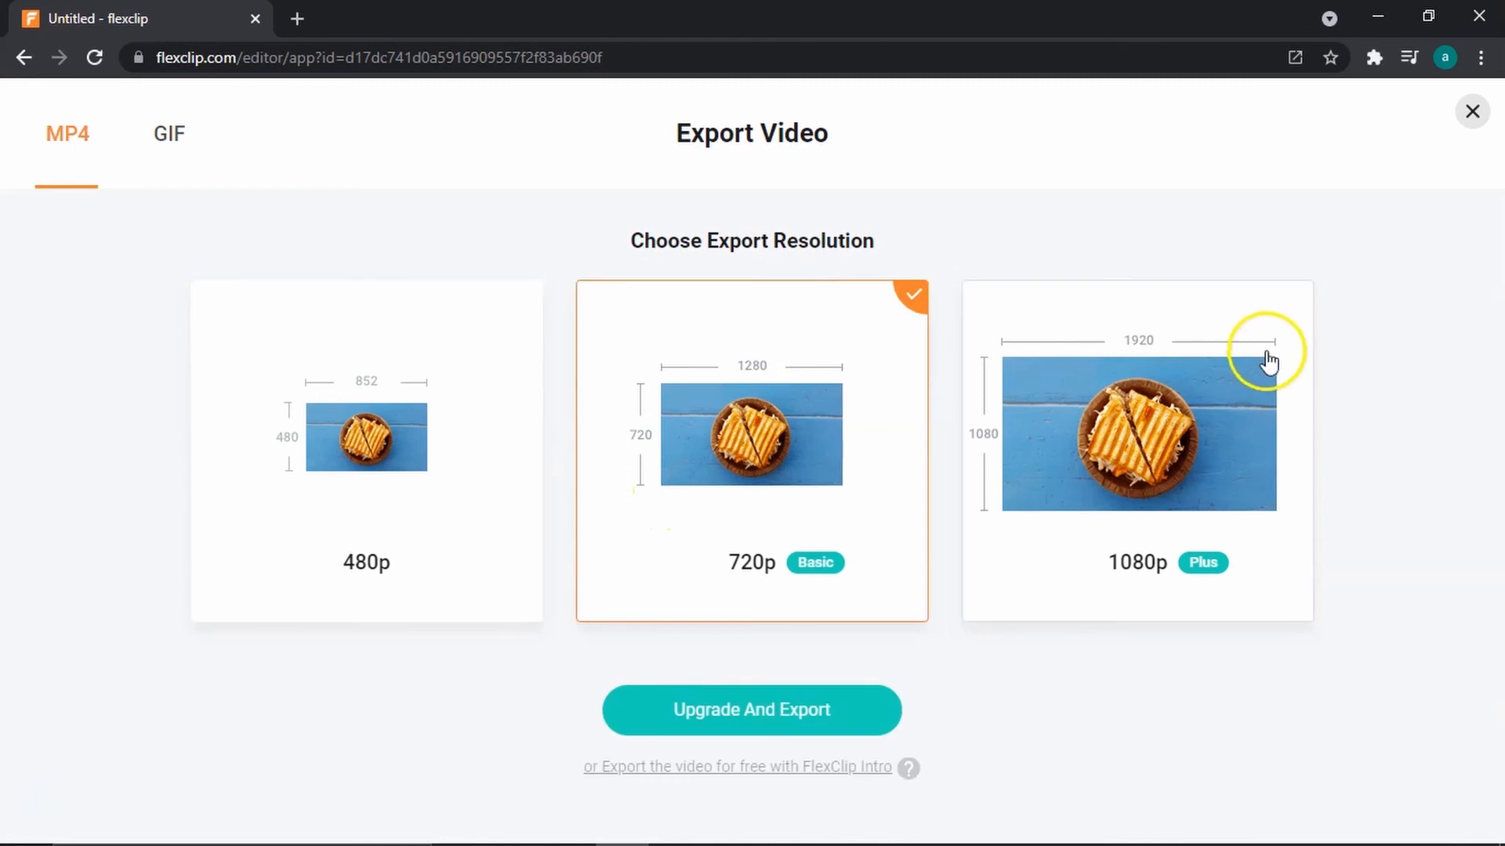
click(1249, 319)
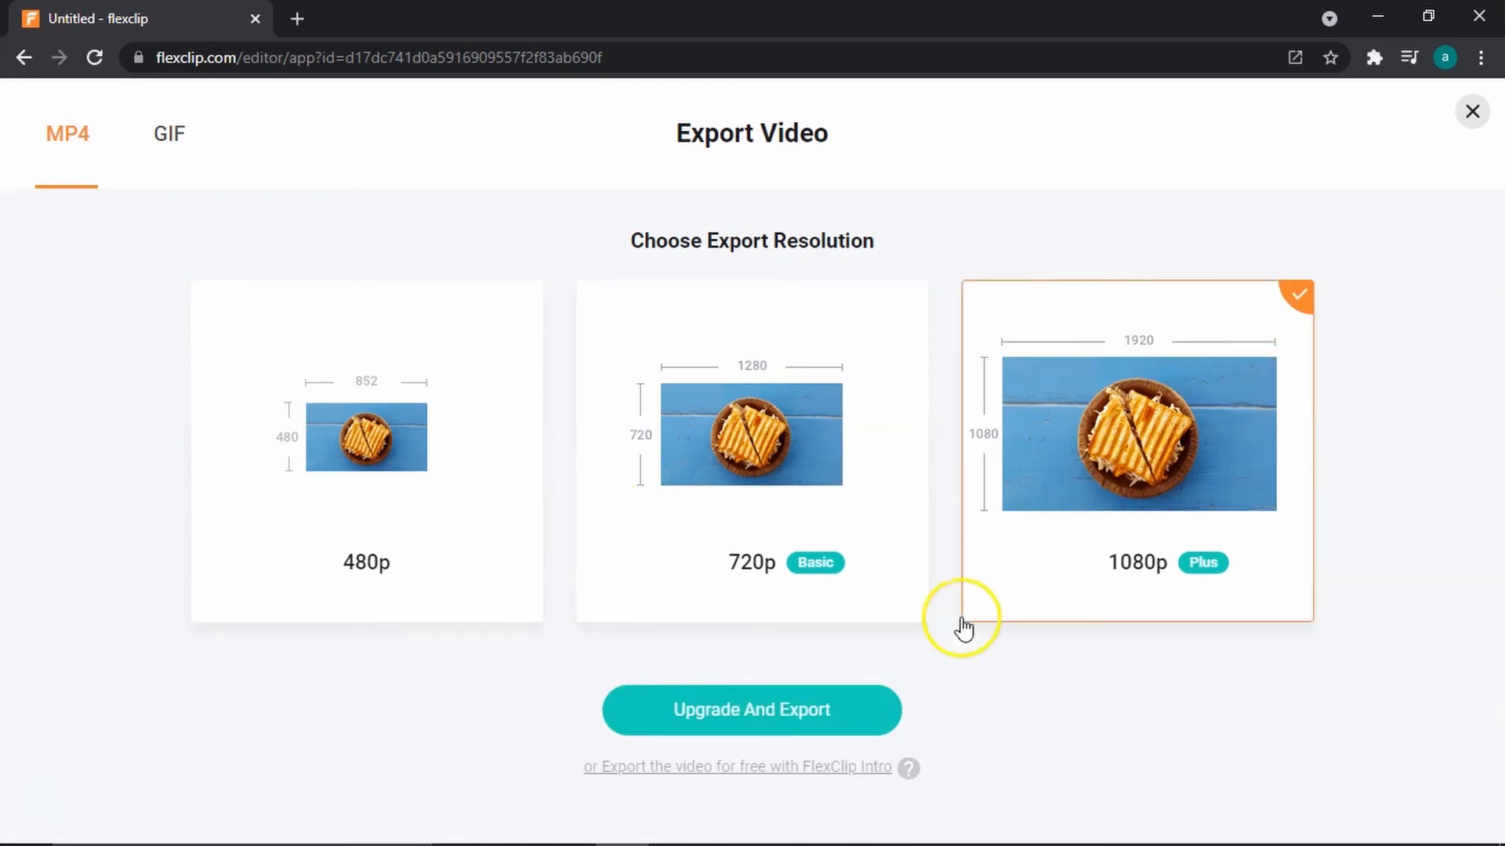
click(774, 713)
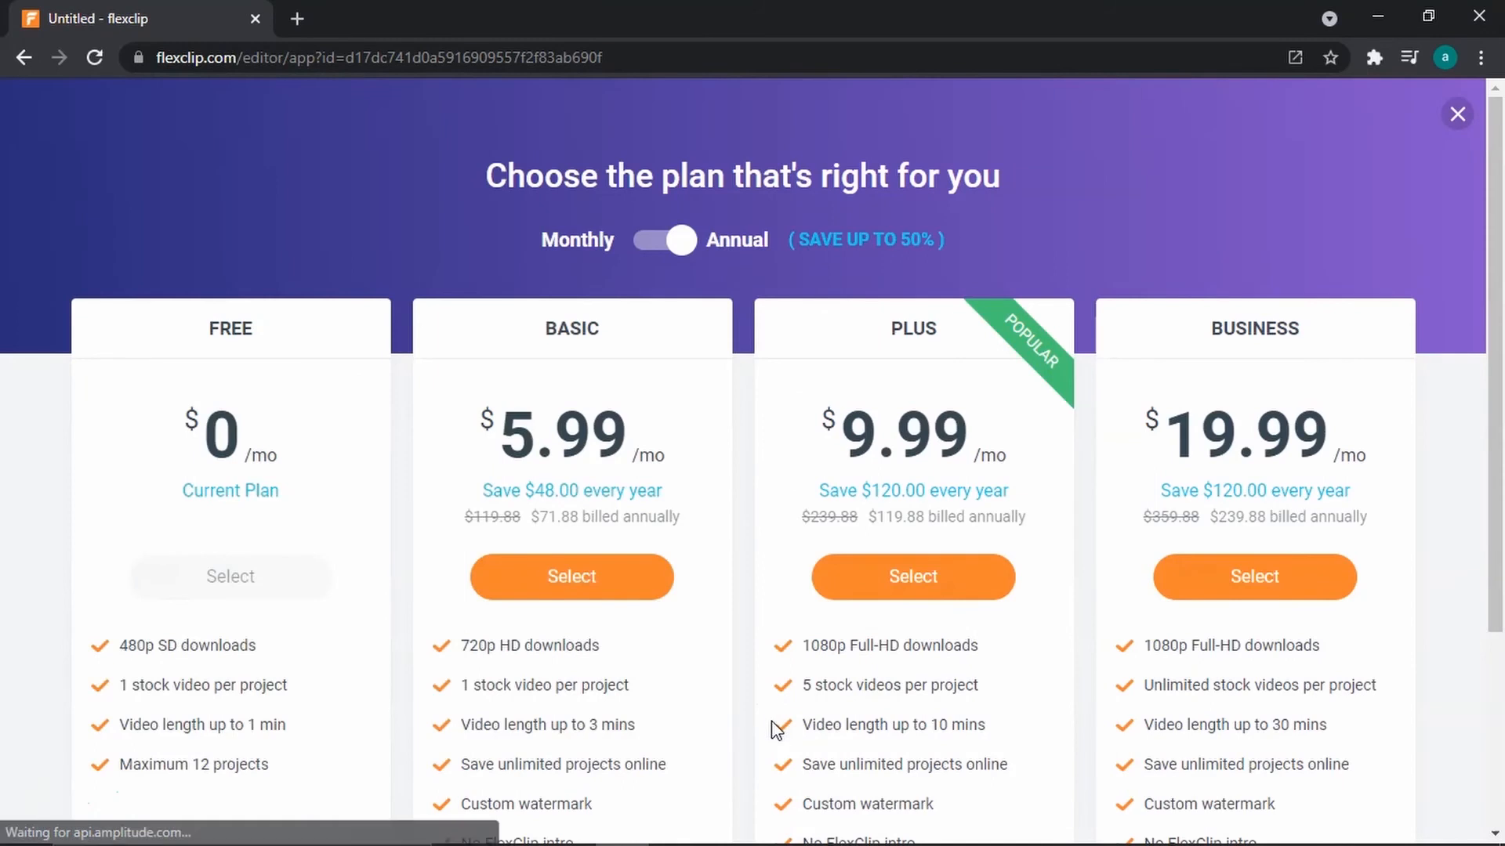
Compare the prices and features of the Free, Basic, Plus and Business plans under annual and monthly billing.
scroll(774, 727, down, 3)
scroll(946, 406, up, 1)
scroll(947, 406, up, 1)
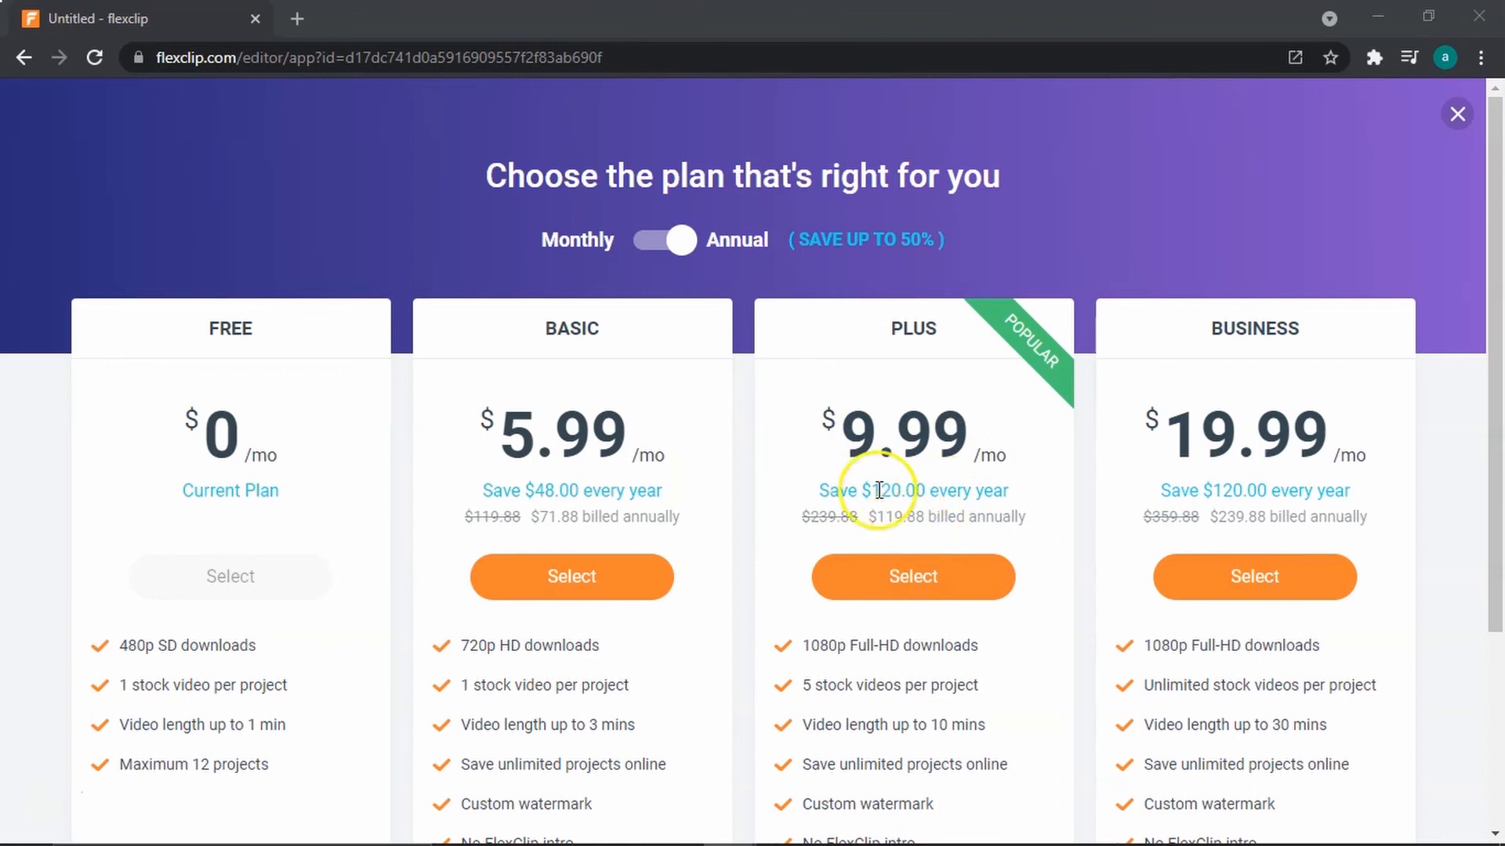
scroll(845, 439, down, 1)
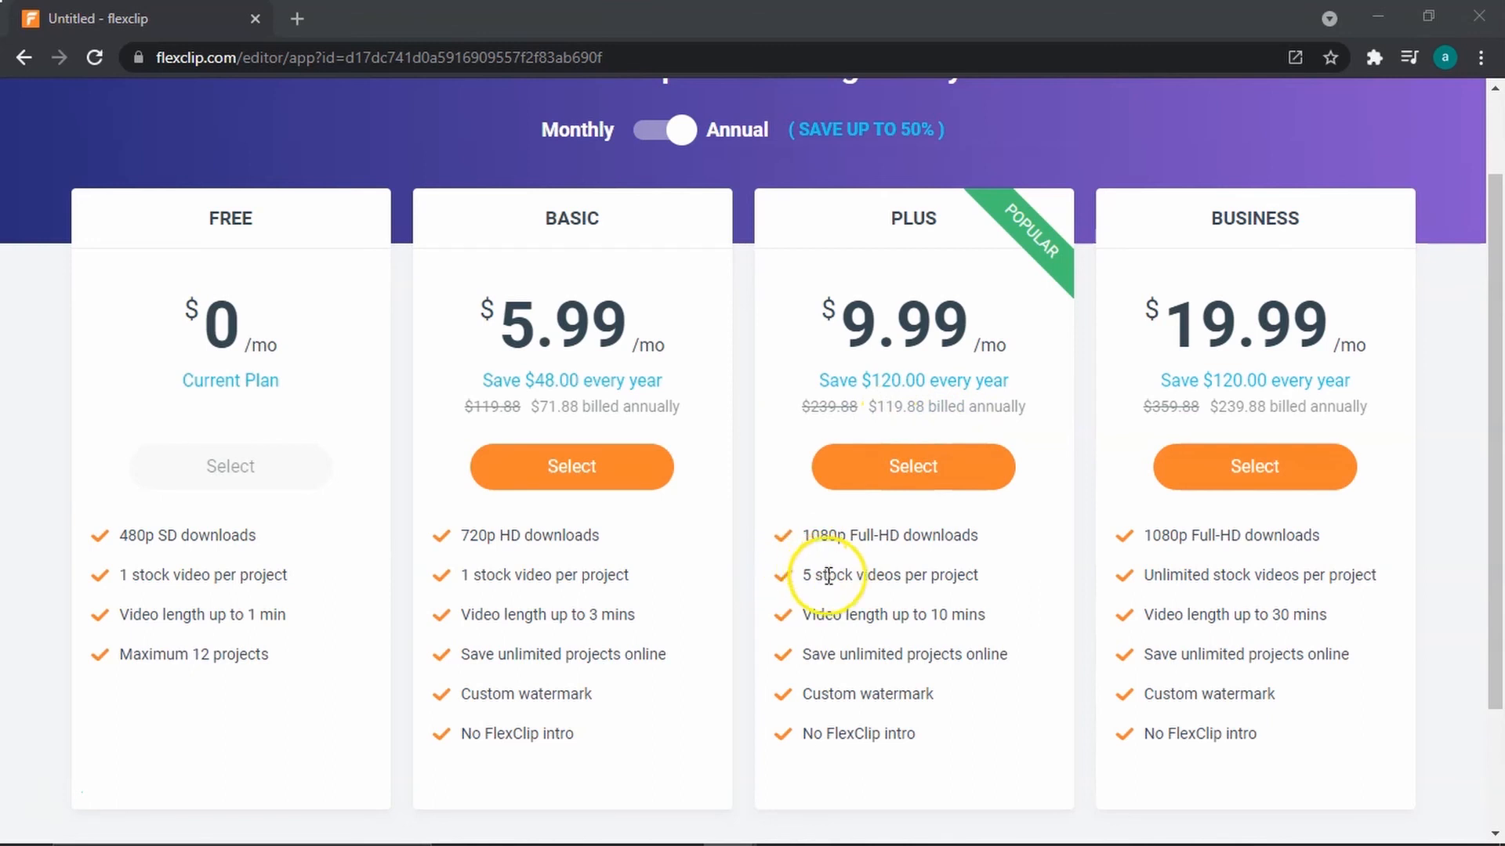
scroll(678, 251, up, 2)
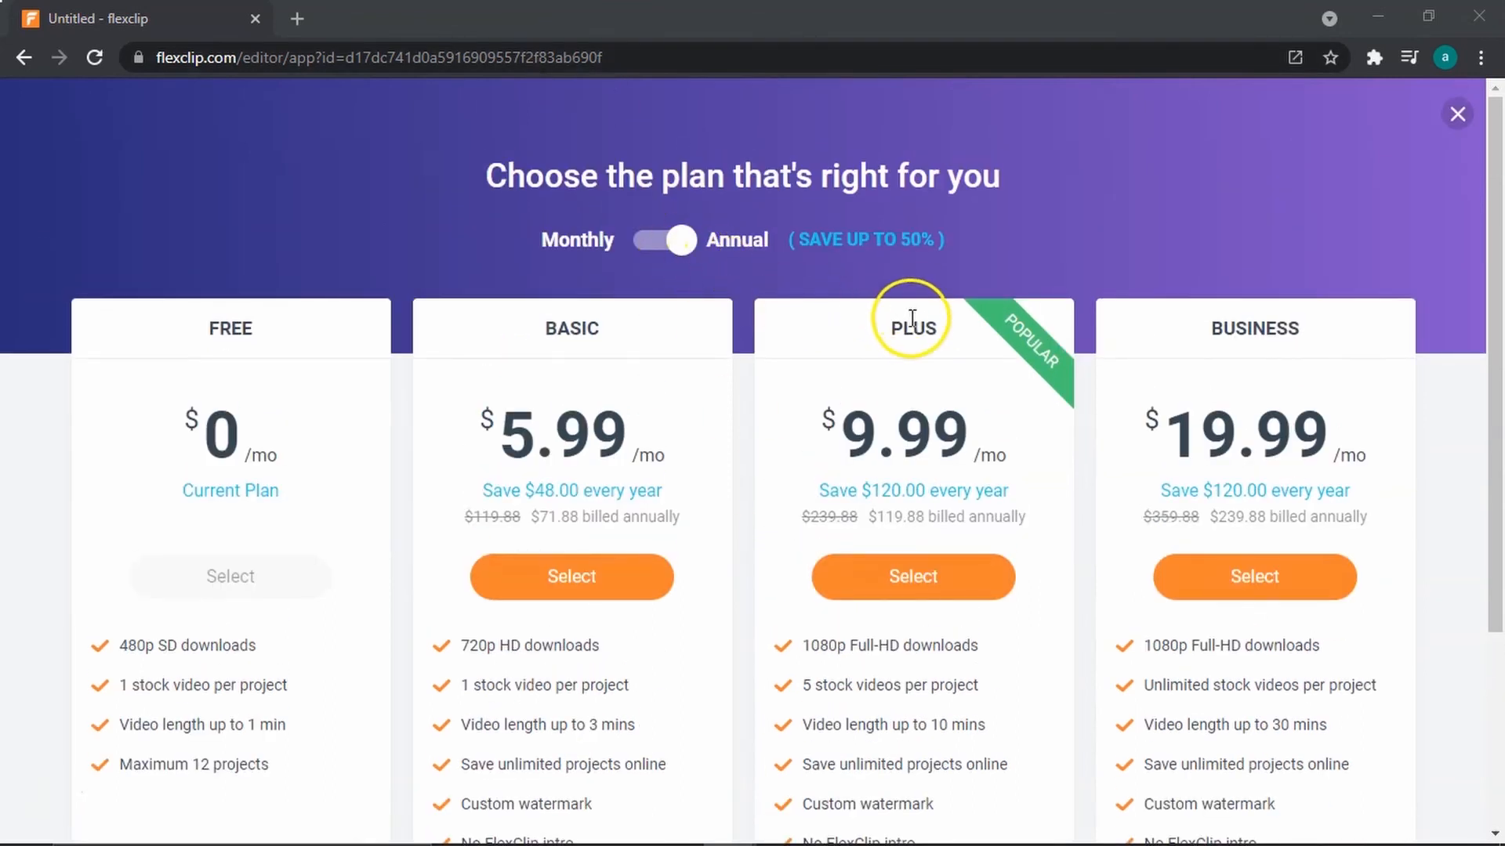
click(662, 239)
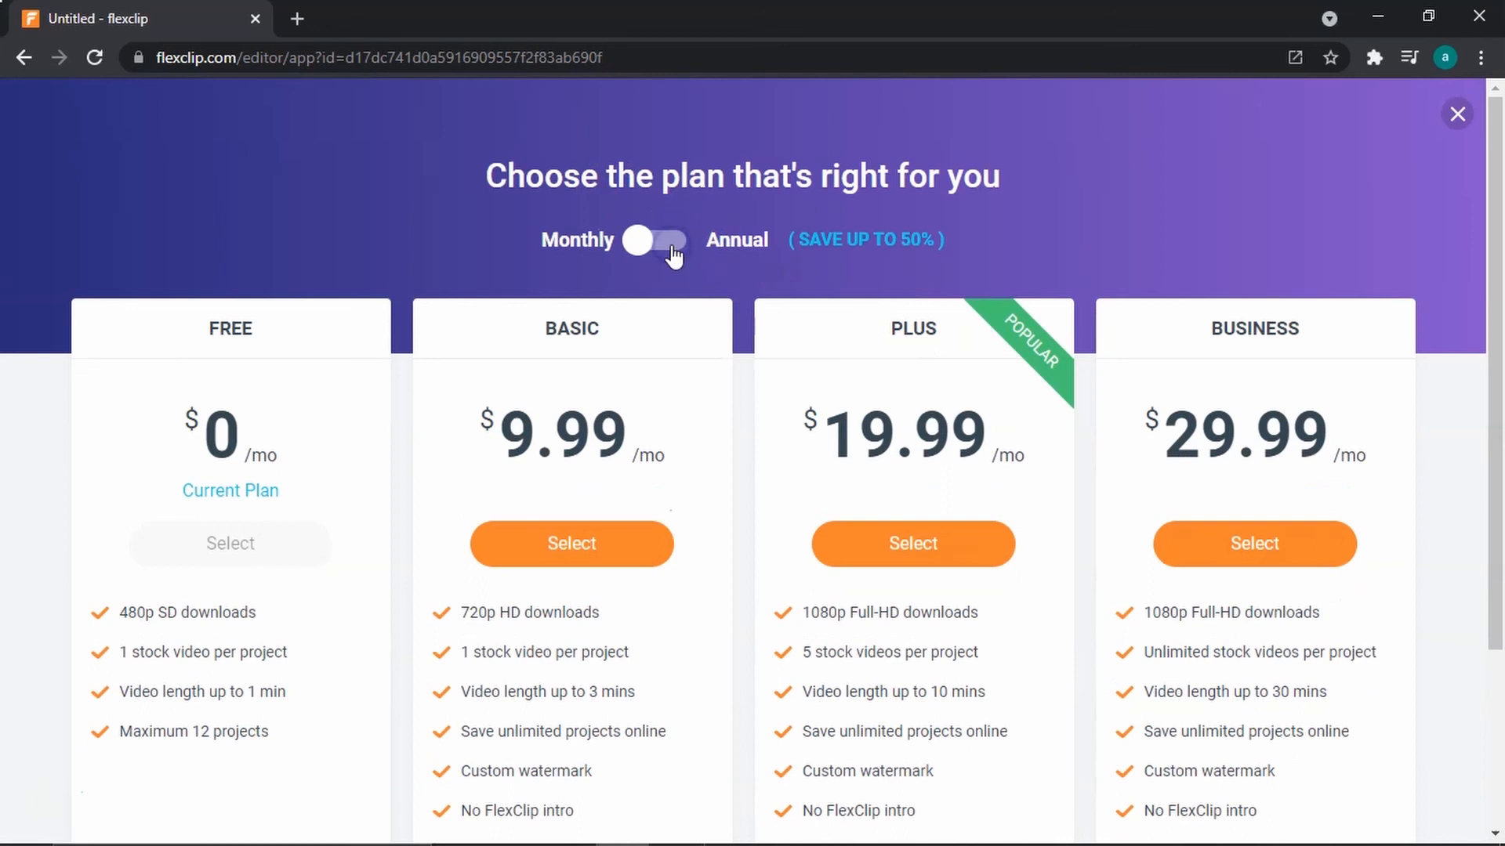
scroll(928, 440, down, 2)
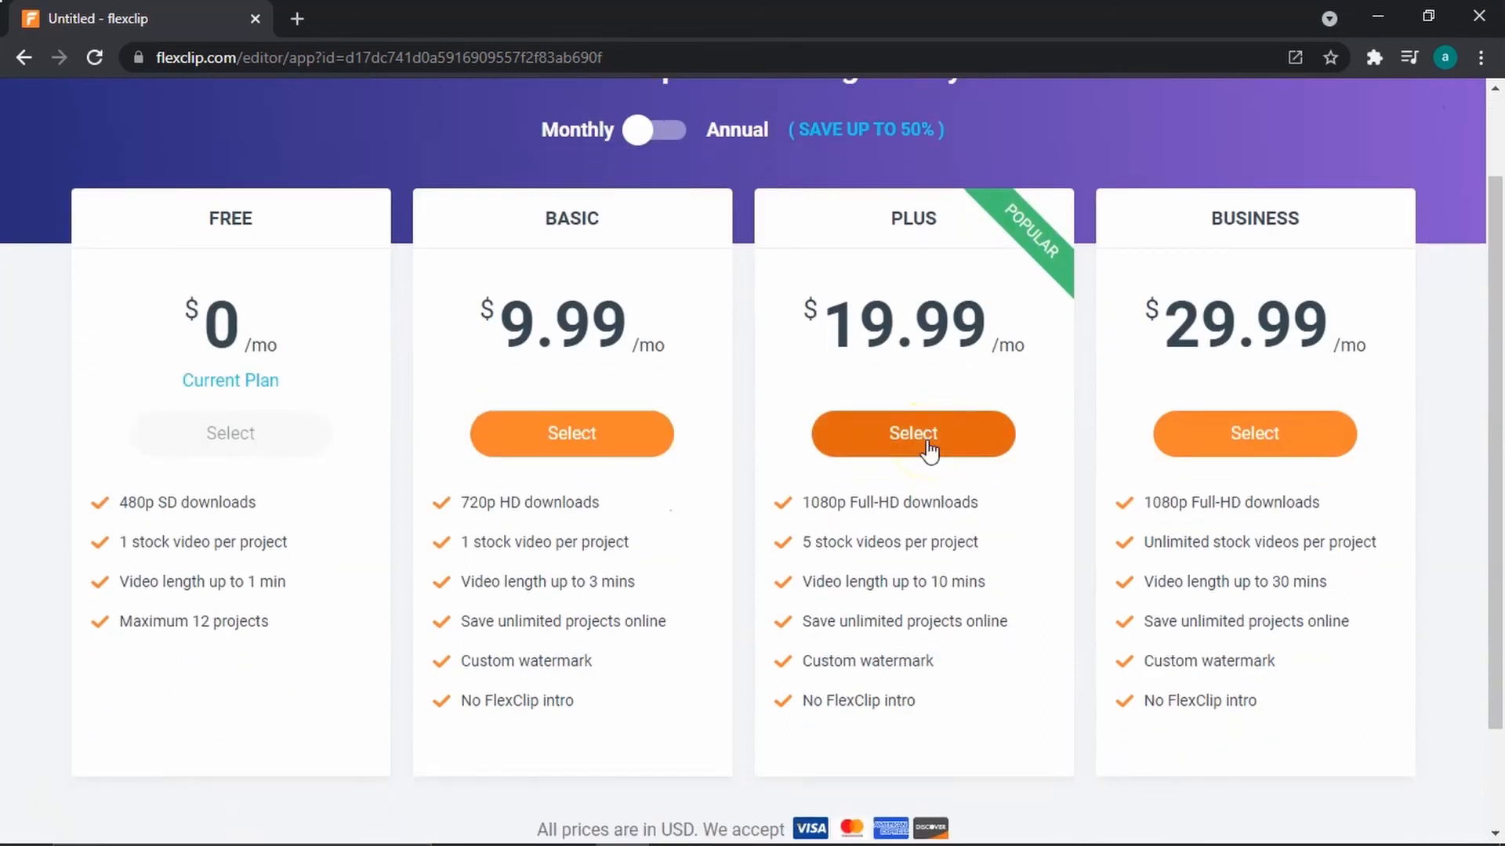
scroll(929, 440, down, 2)
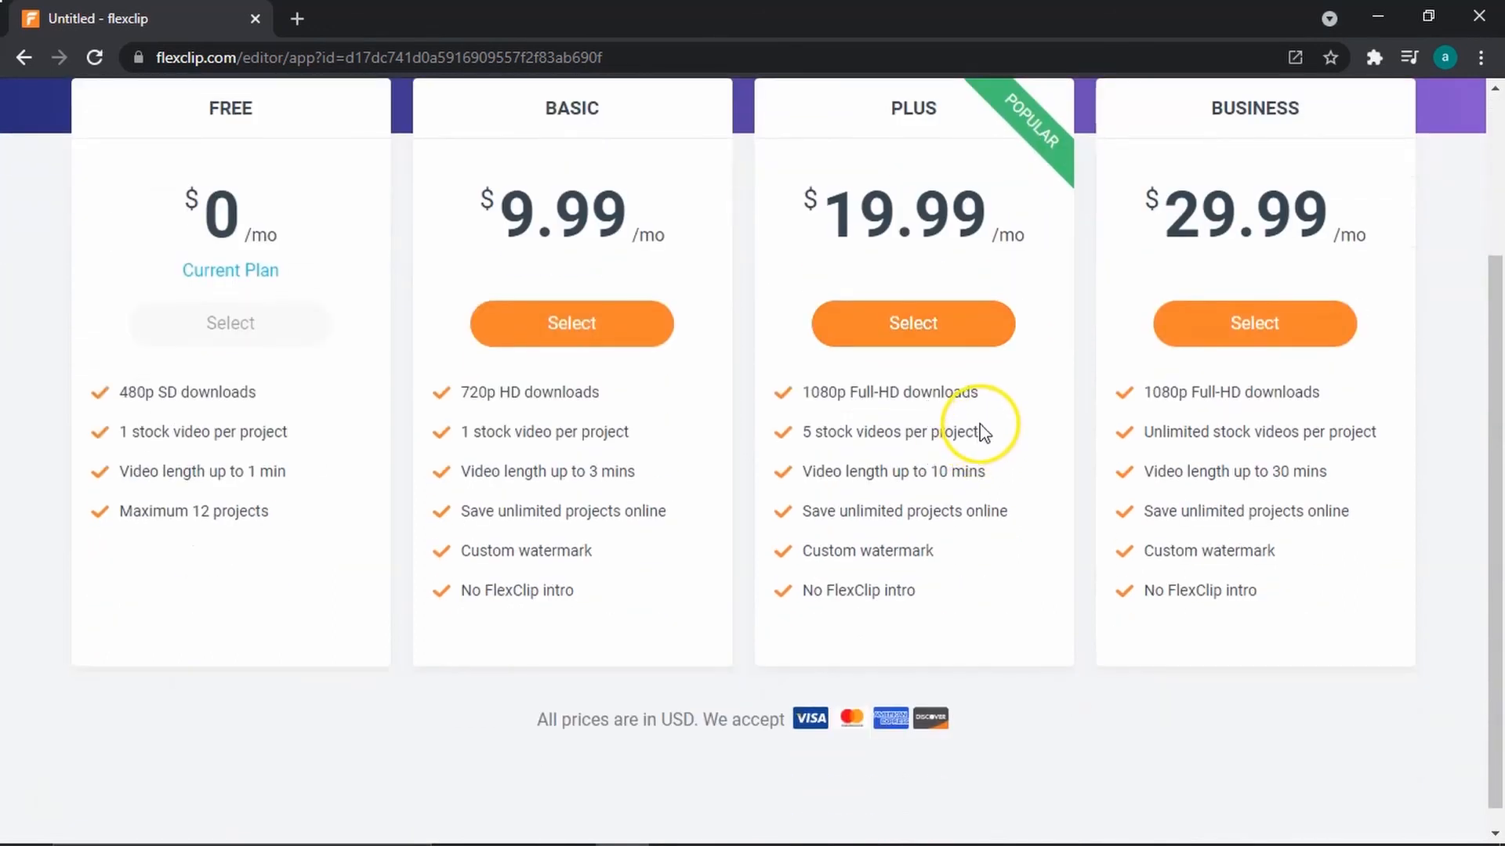